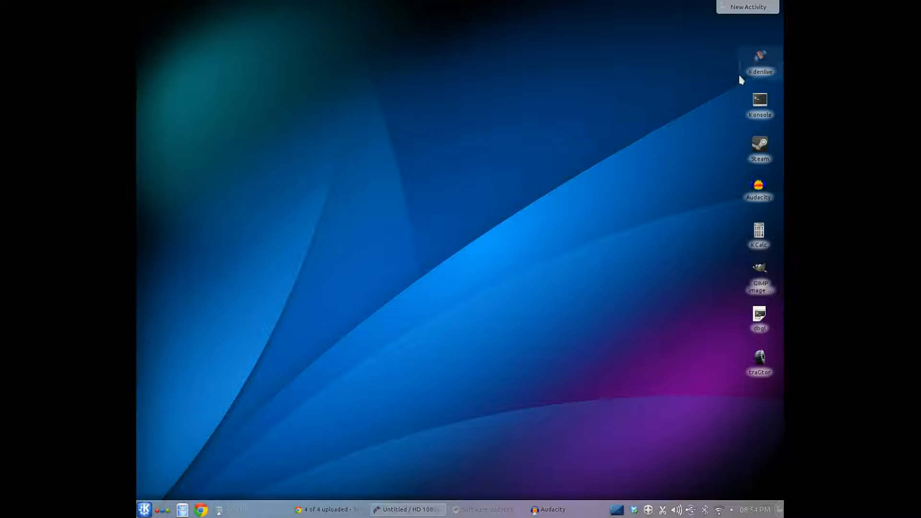
- Launch Kdenlive from the desktop and maximize its window
mouse_move(772, 79)
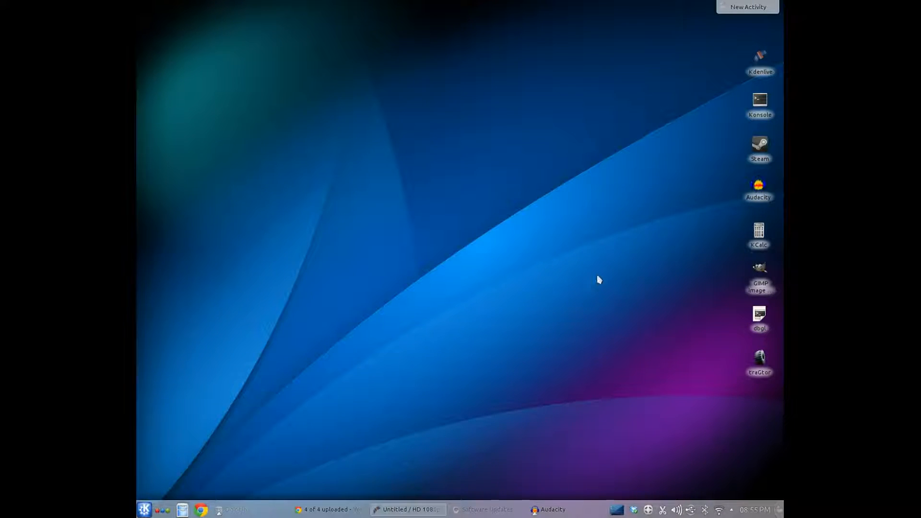
click(769, 62)
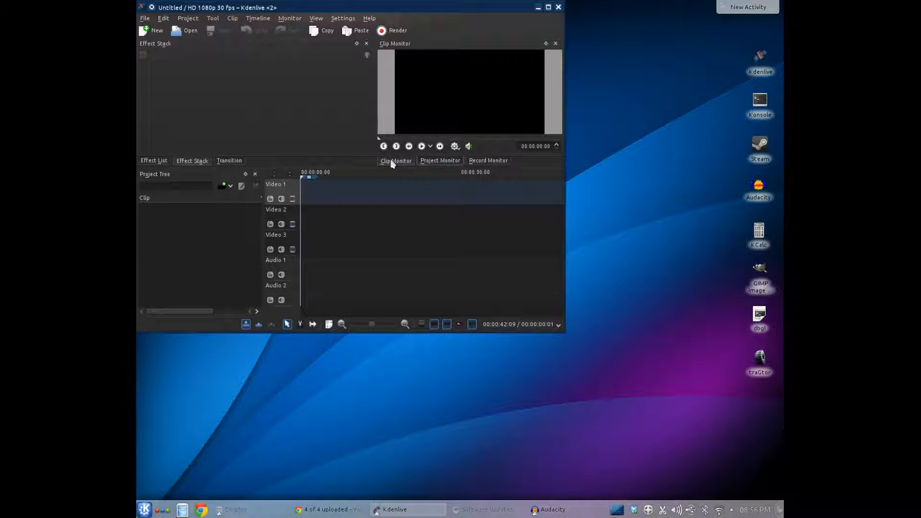
drag(390, 5, 434, 0)
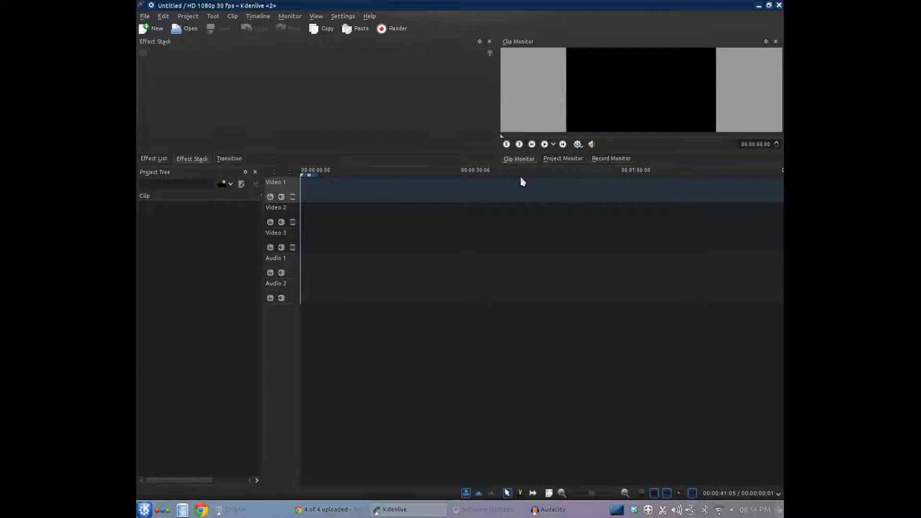
- Enlarge the monitor area in height and width, and look through the Project Monitor, Record Monitor and Clip Monitor views
drag(519, 163, 524, 307)
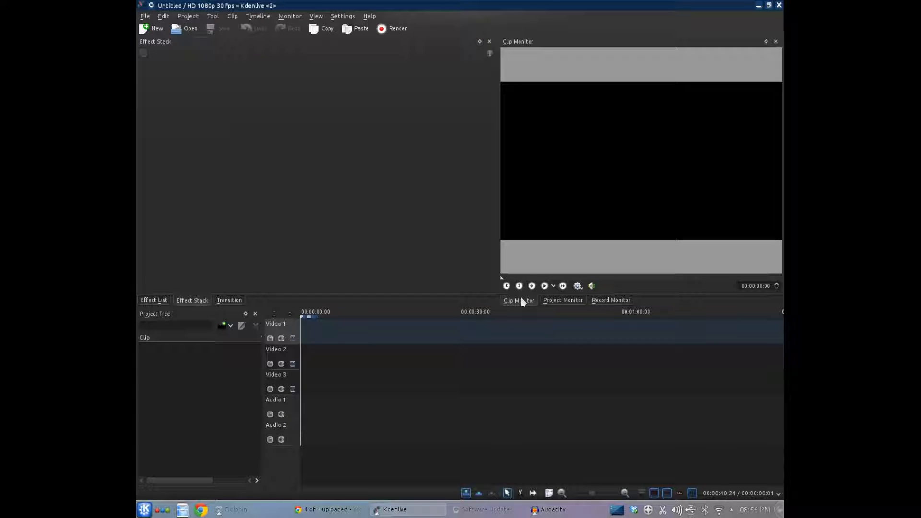
click(560, 301)
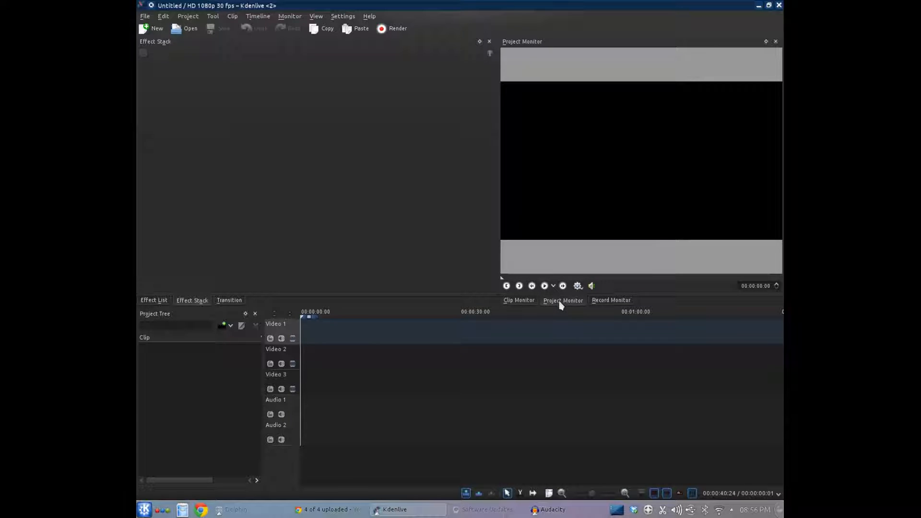
click(612, 301)
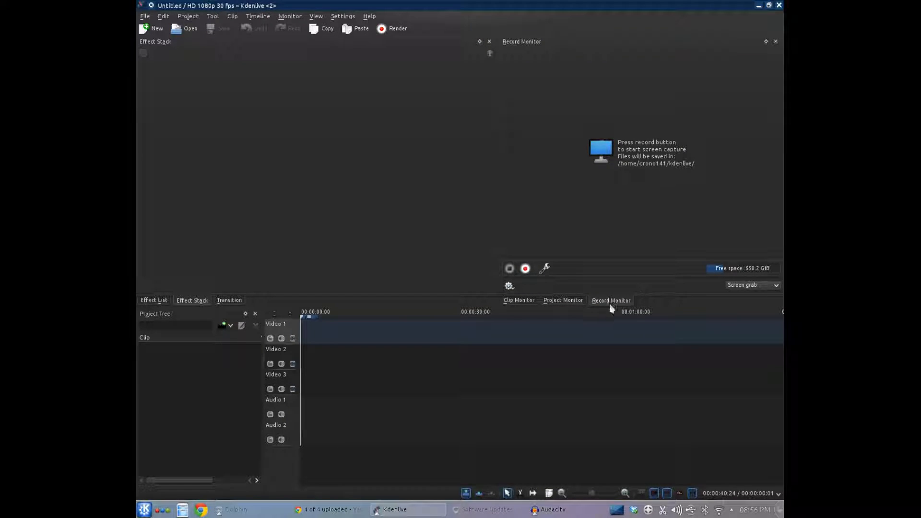
click(523, 301)
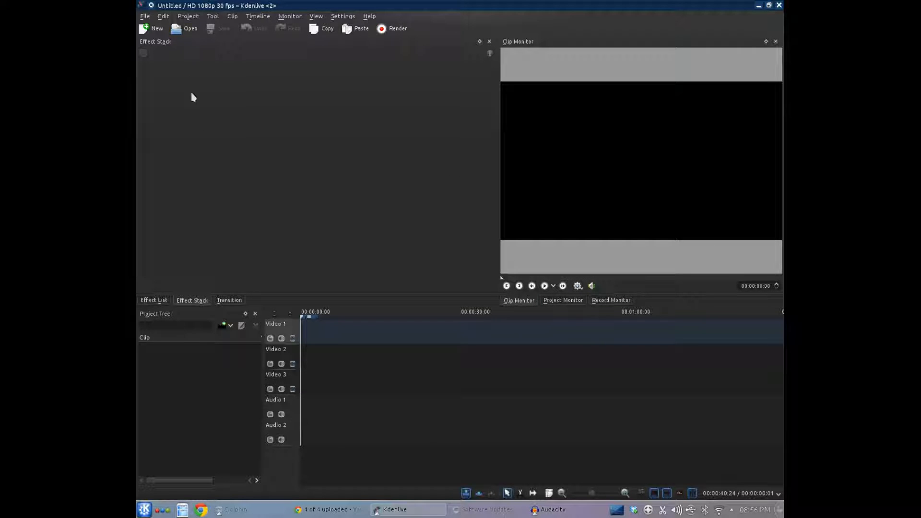
drag(496, 116, 382, 125)
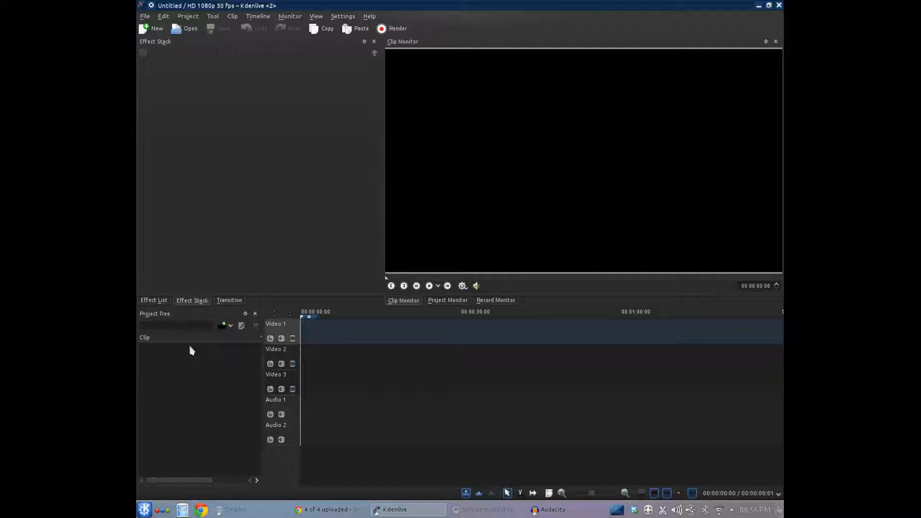
- Try docking the Project Tree beside the Effect Stack, and return it to its place beside the timeline
drag(200, 314, 187, 74)
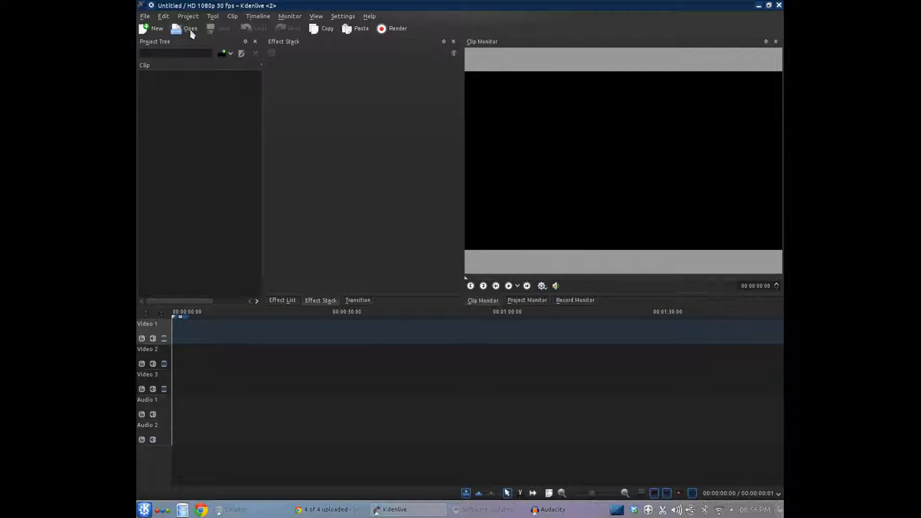
drag(182, 43, 163, 349)
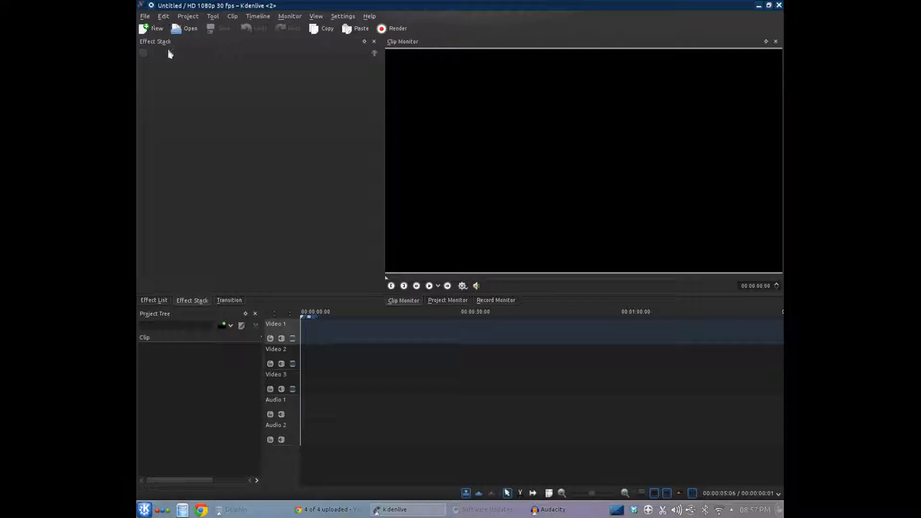
- Open the project settings and choose the DV/DVD Widescreen NTSC video profile
click(191, 16)
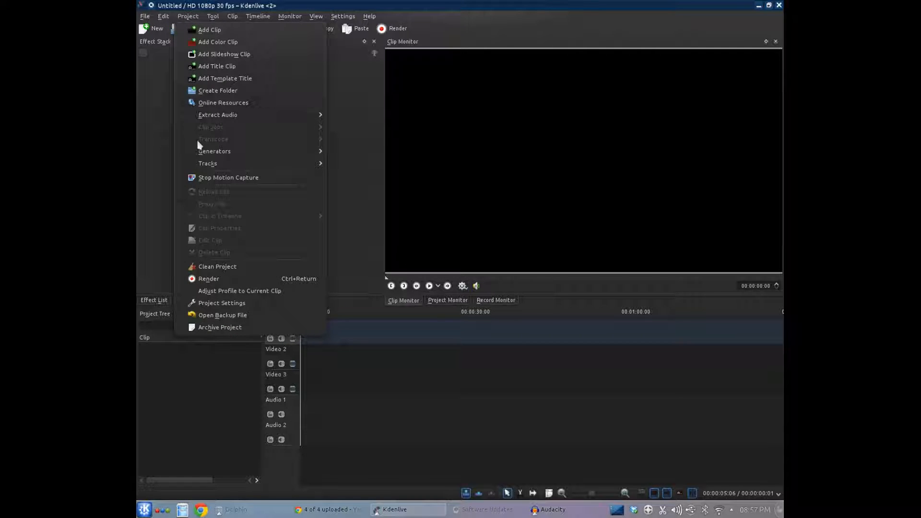
click(241, 304)
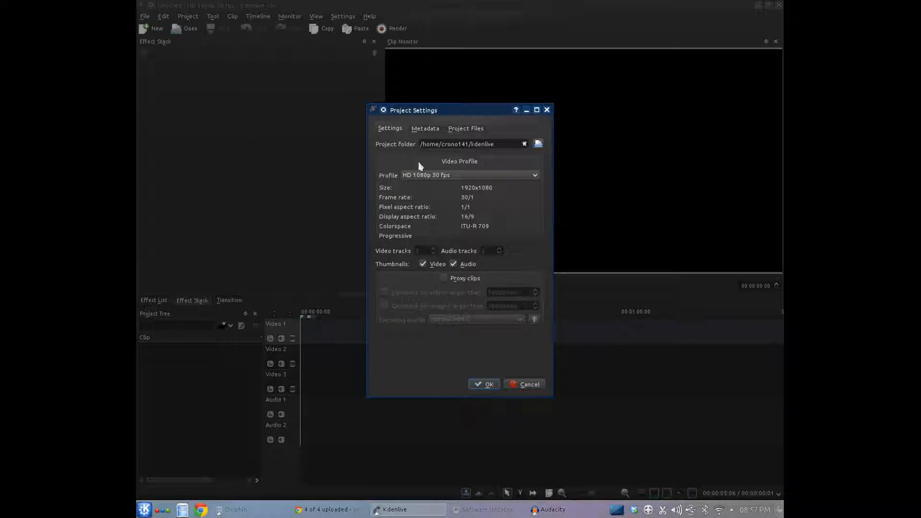
click(447, 176)
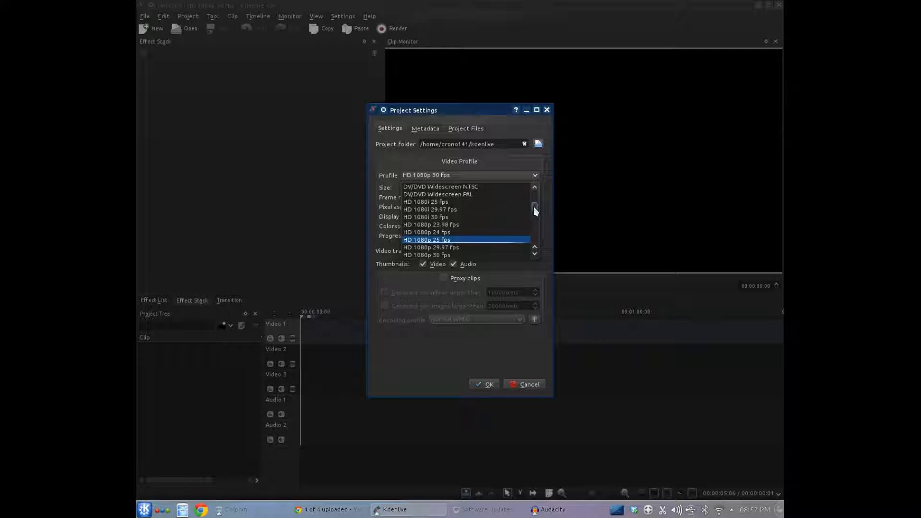
mouse_move(535, 211)
mouse_down()
mouse_move(540, 243)
mouse_move(543, 207)
mouse_up()
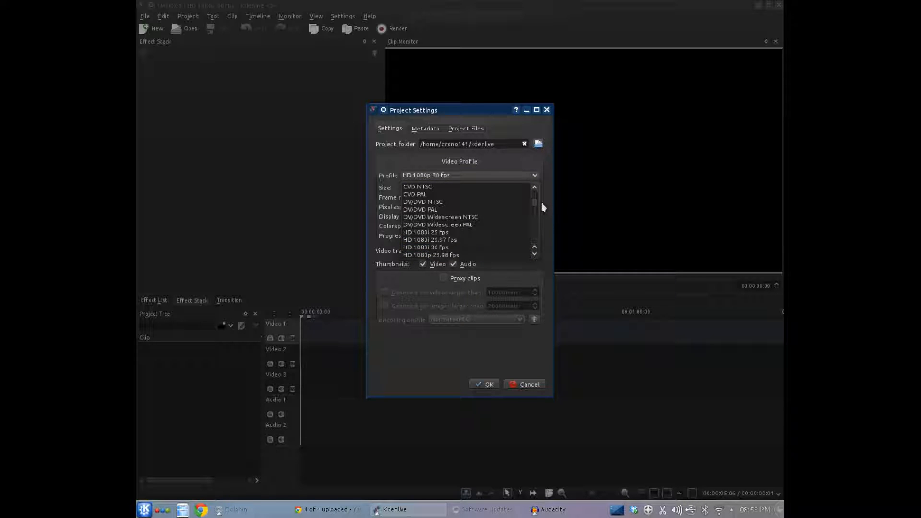
click(467, 219)
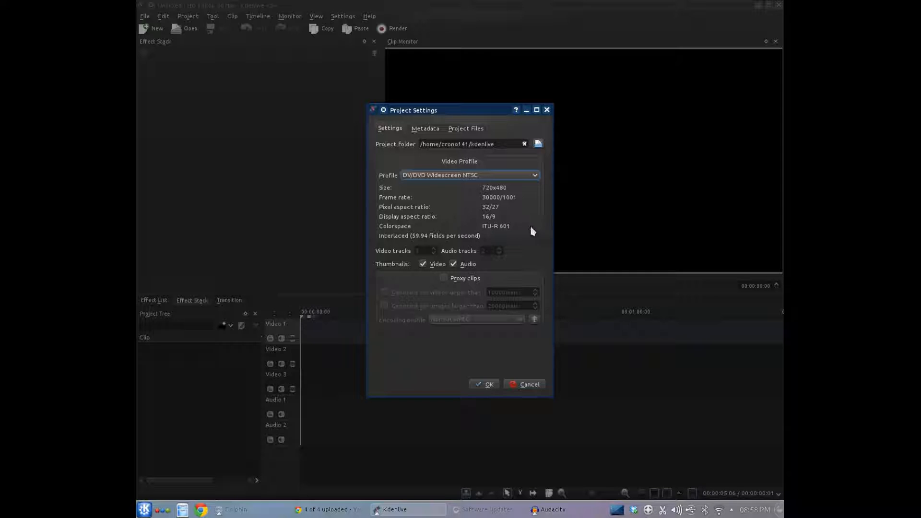
- Change the project's video profile to VGA NTSC and apply the project settings
click(505, 177)
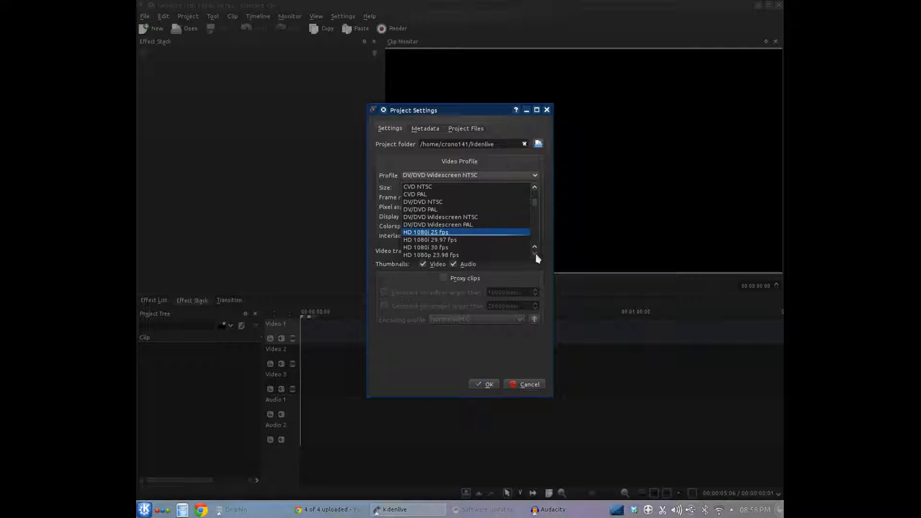
scroll(537, 258, down, 1)
scroll(537, 258, down, 4)
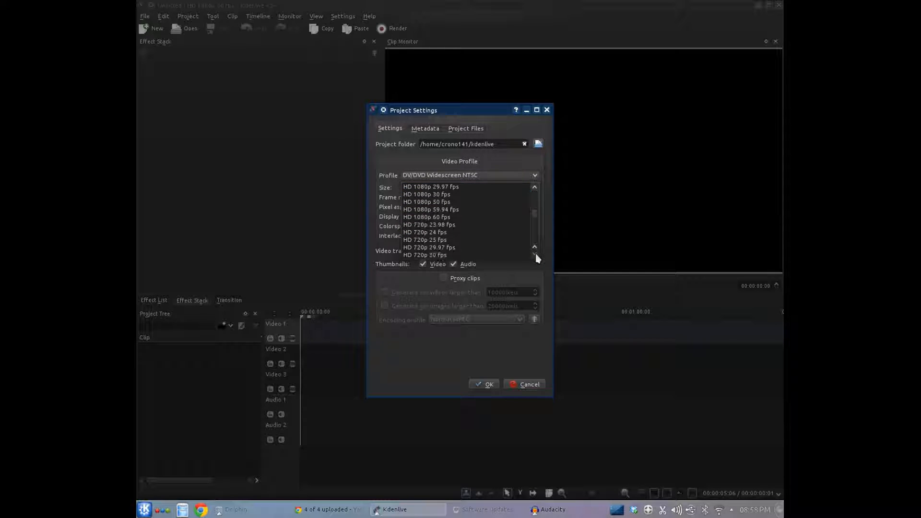
scroll(537, 258, down, 1)
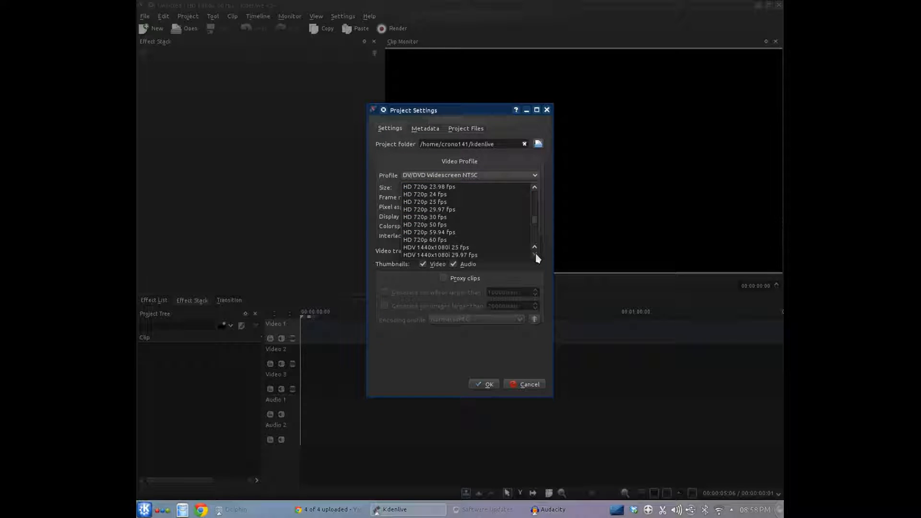
scroll(537, 258, down, 2)
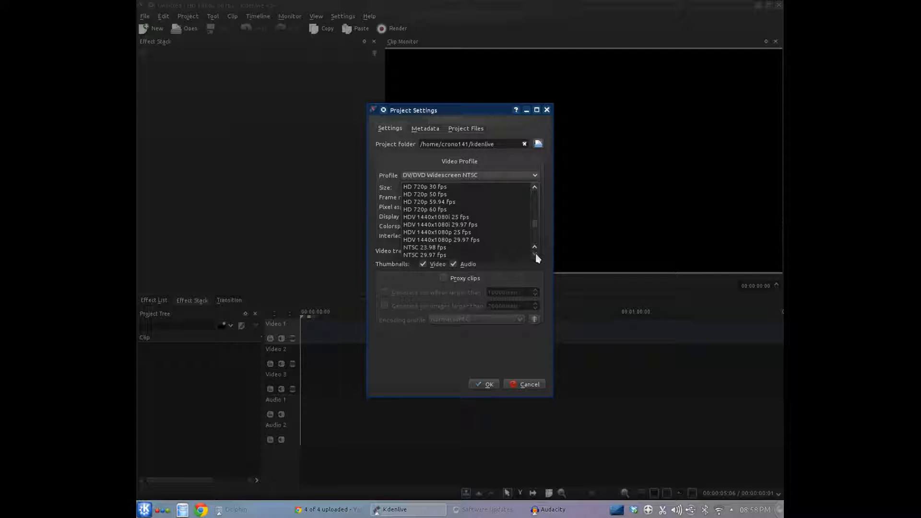
scroll(537, 258, down, 2)
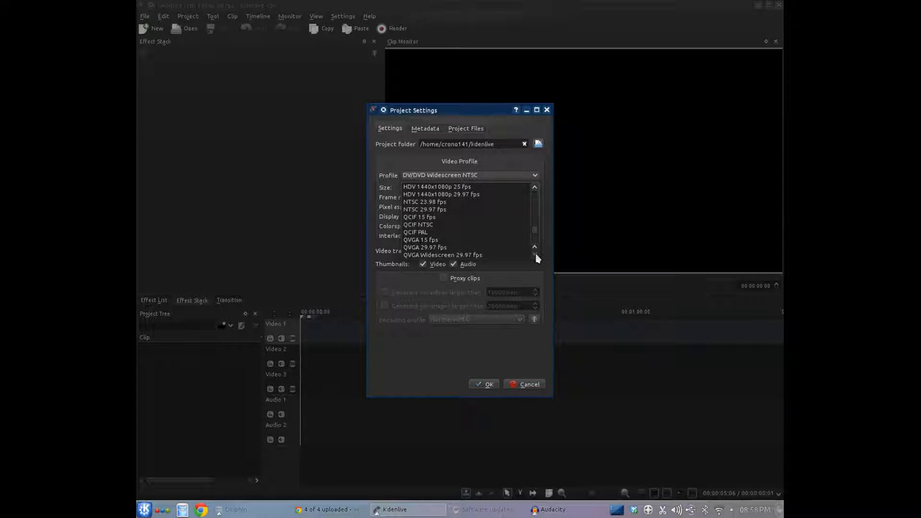
scroll(537, 258, down, 3)
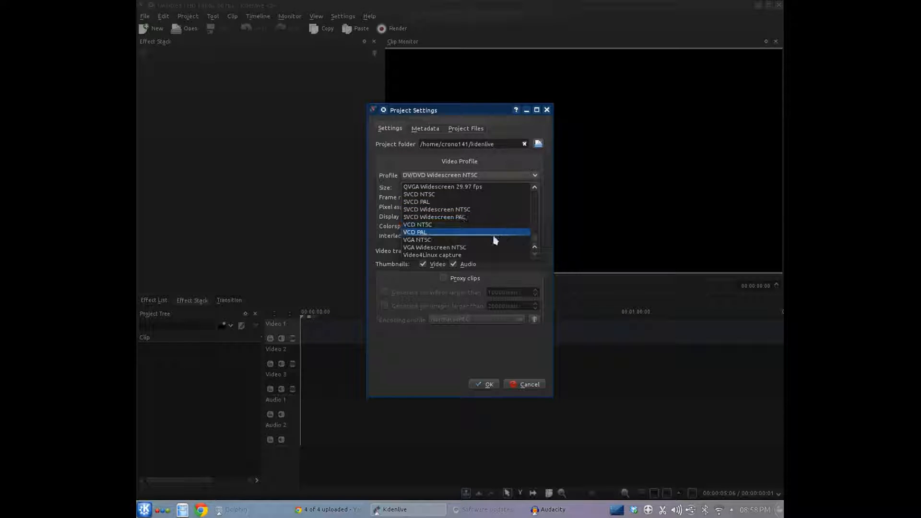
click(464, 241)
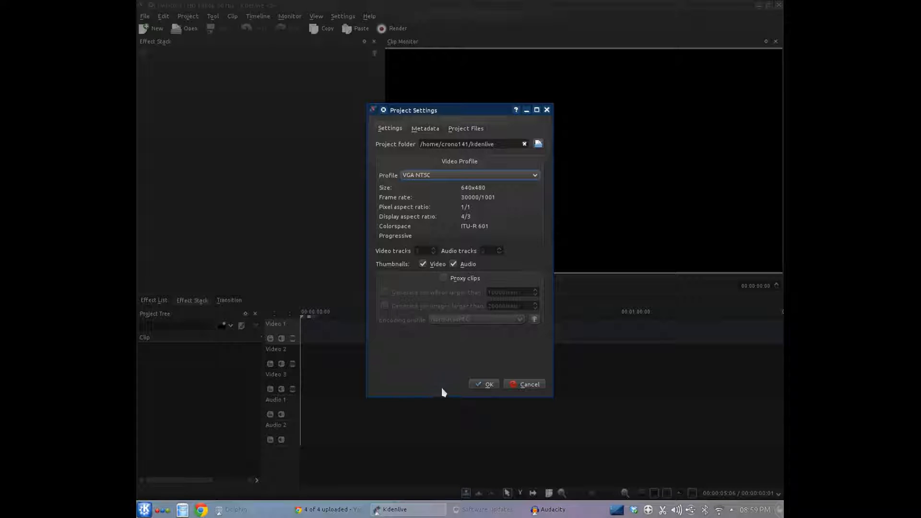
click(479, 383)
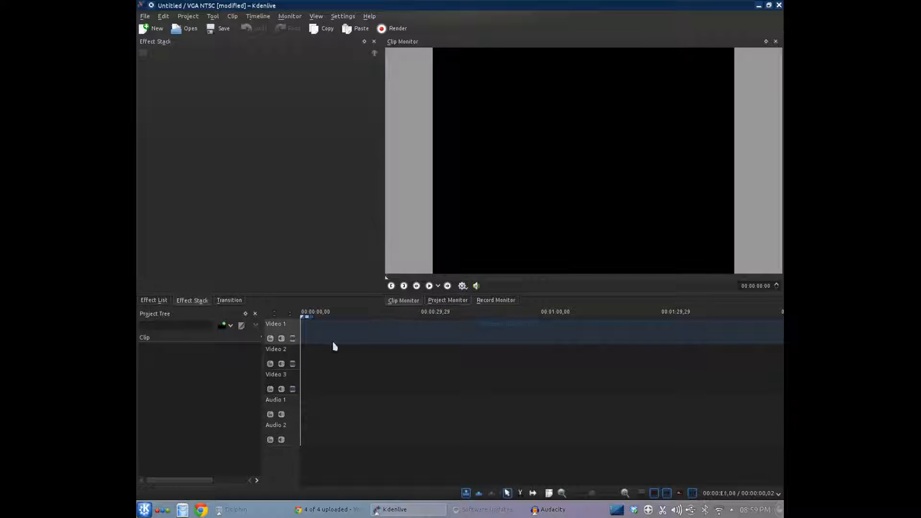
- Import EGATrek2.mkv from the OneOffs folder in Dolphin into the Kdenlive Project Tree, and return to Kdenlive
click(261, 512)
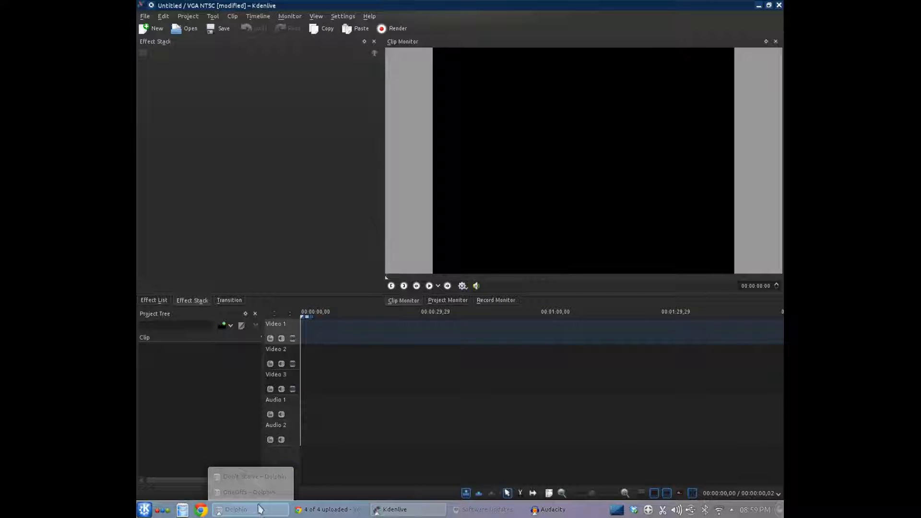
click(252, 492)
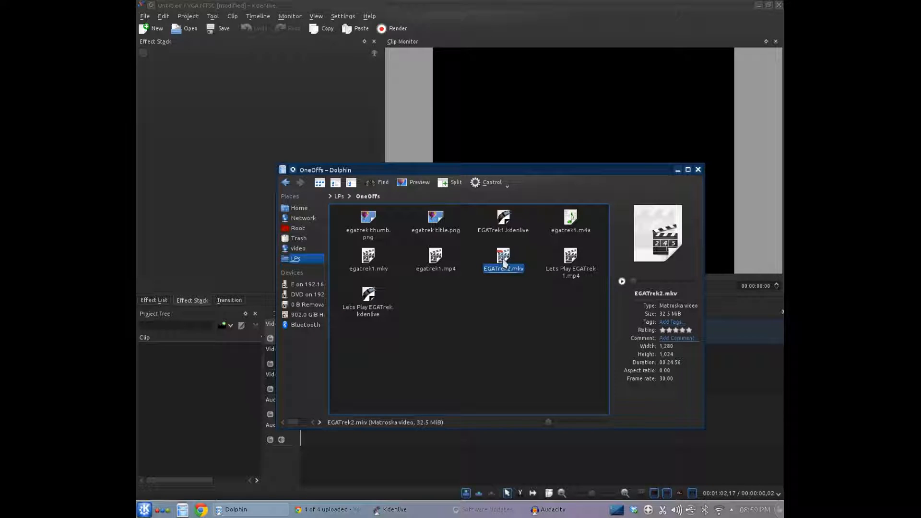
drag(502, 261, 187, 384)
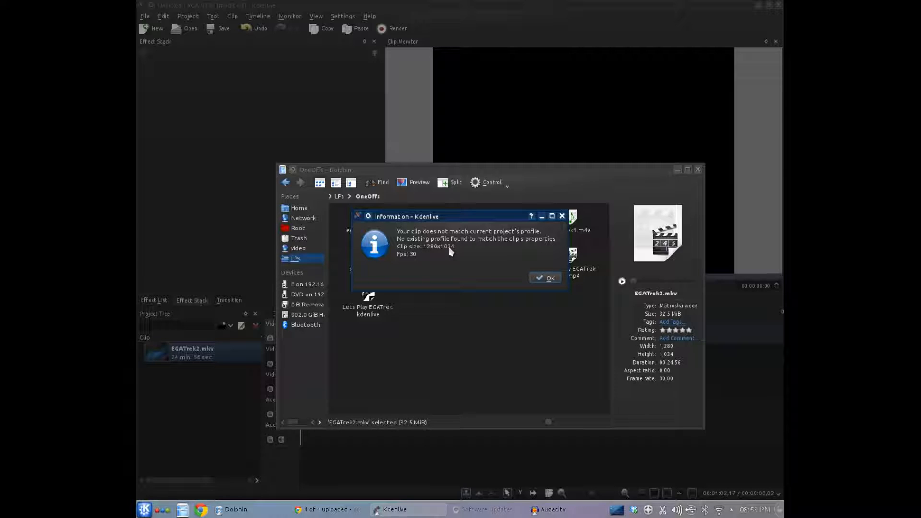
click(547, 278)
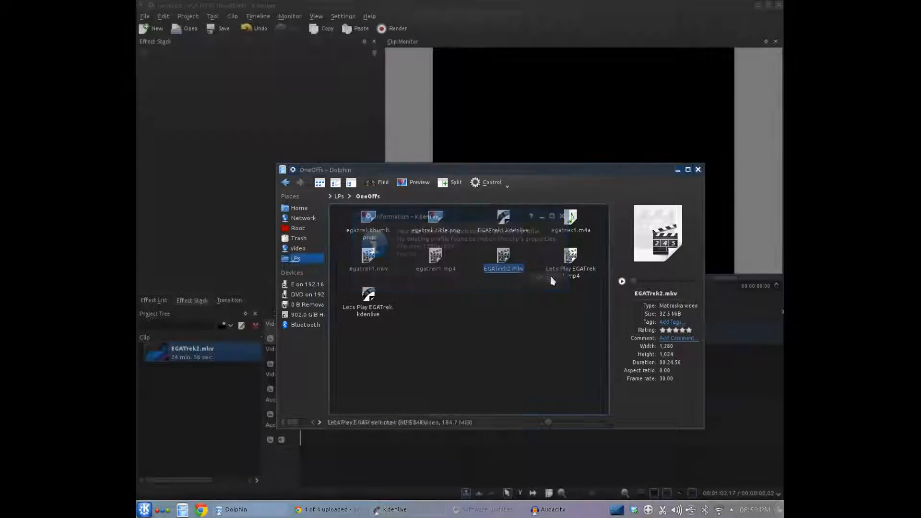
click(532, 11)
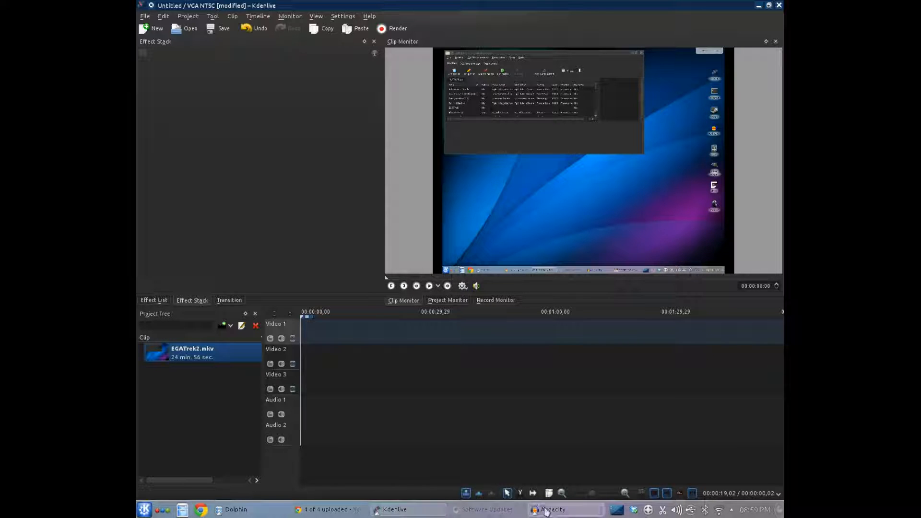
- Switch to the Audacity recording and listen to its beginning, starting playback at about 1.5 seconds
mouse_move(550, 511)
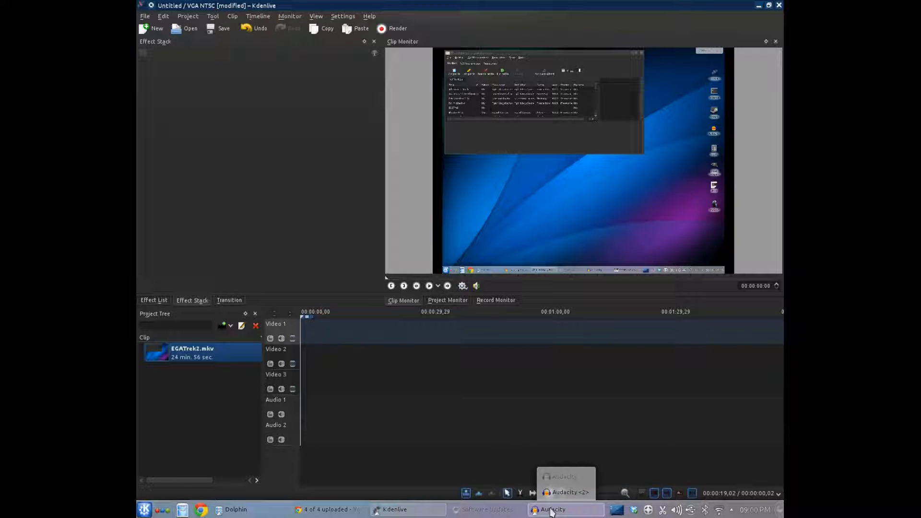
click(554, 483)
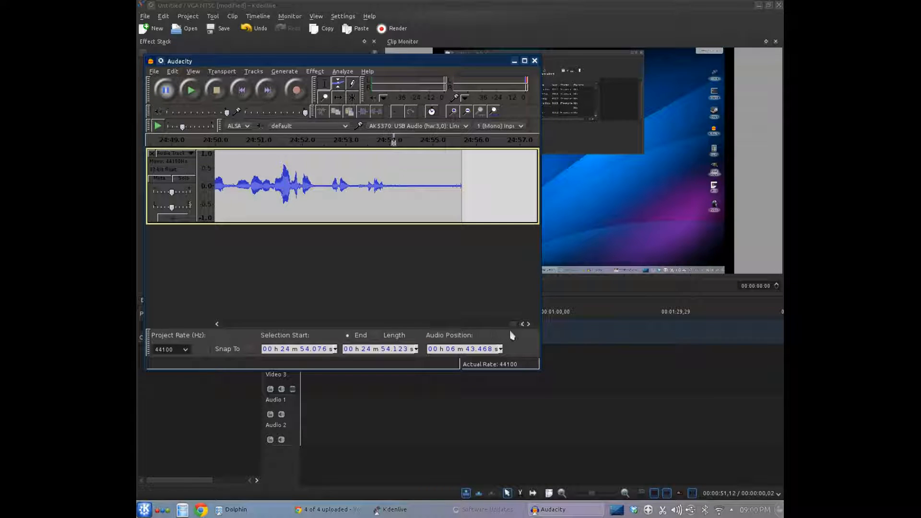
drag(513, 324, 207, 314)
click(283, 206)
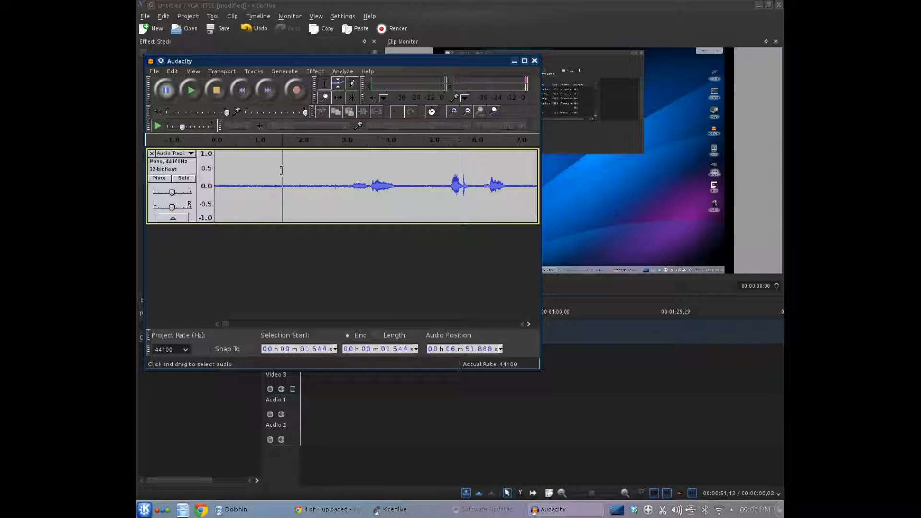
click(195, 92)
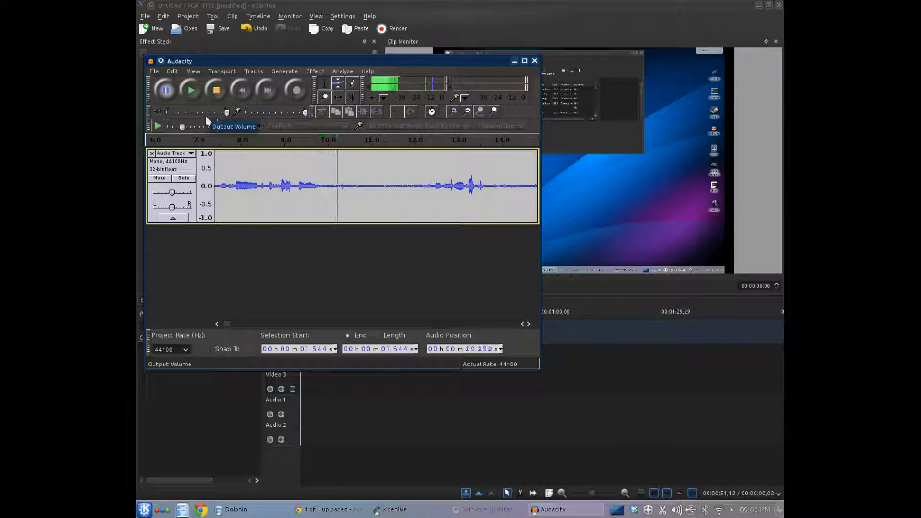
click(218, 93)
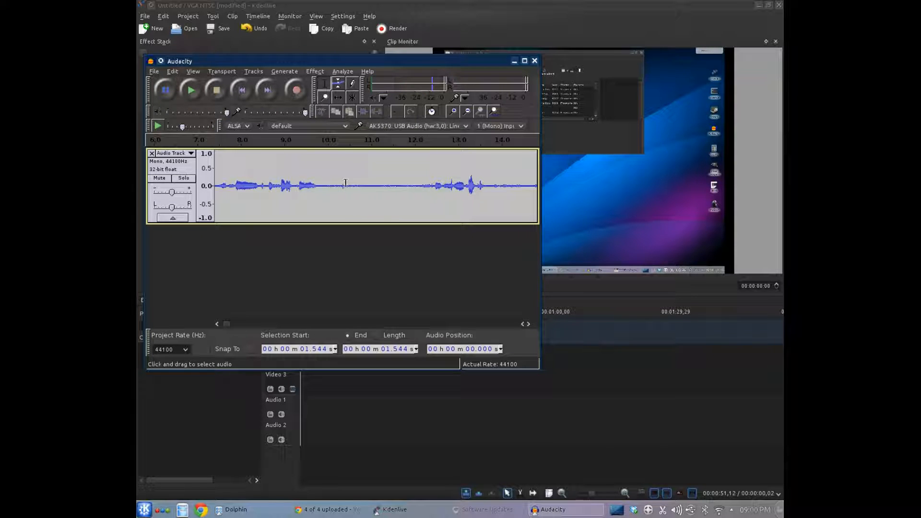
- Select the silent stretch of the audio track from about 10.6 to 11.8 seconds and inspect it up close
drag(343, 183, 407, 186)
click(405, 180)
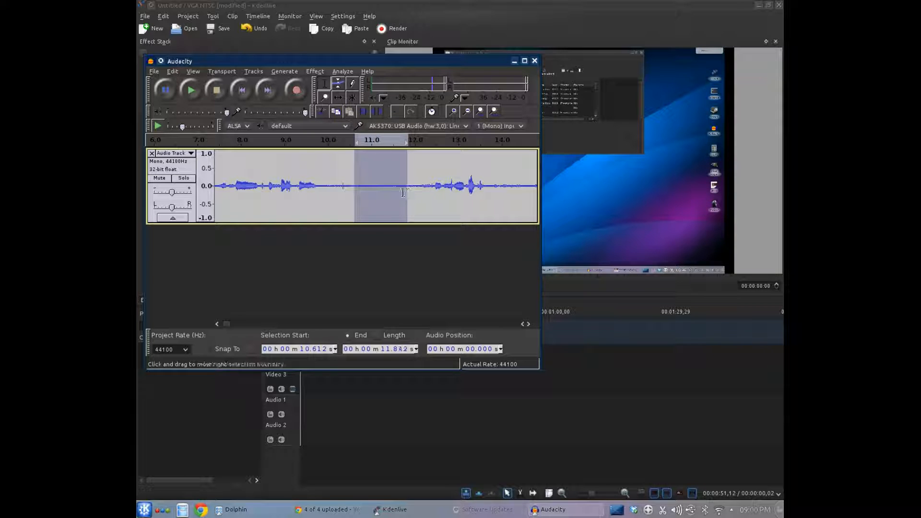
click(453, 112)
click(454, 112)
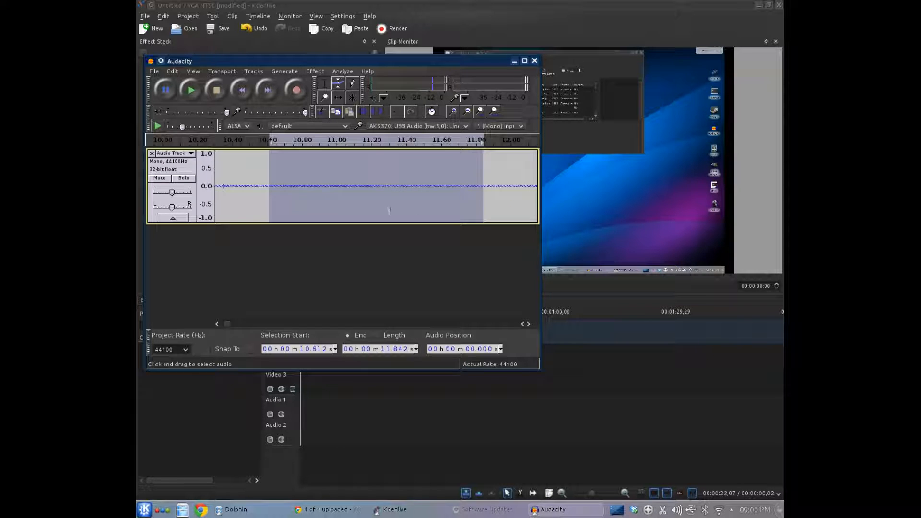
- Capture a noise profile with Noise Removal from the selected silent stretch of the audio track
click(467, 111)
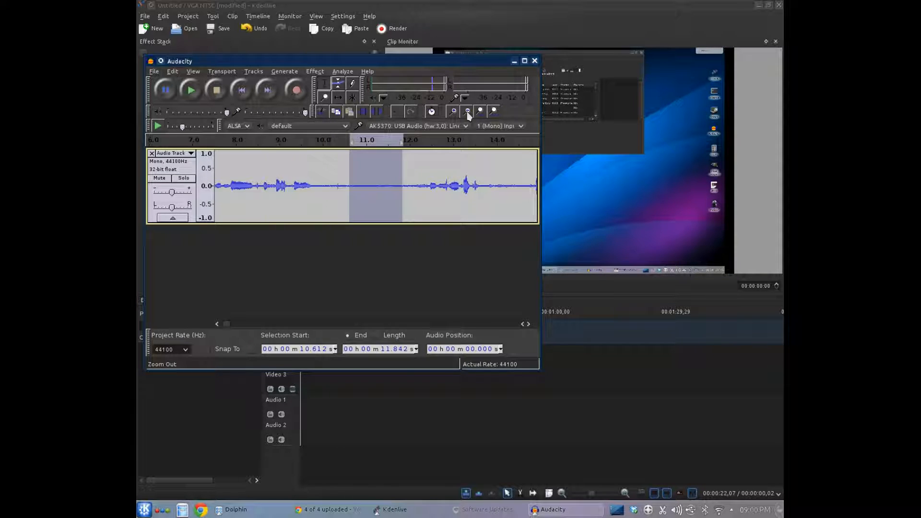
click(467, 111)
click(467, 111)
click(468, 111)
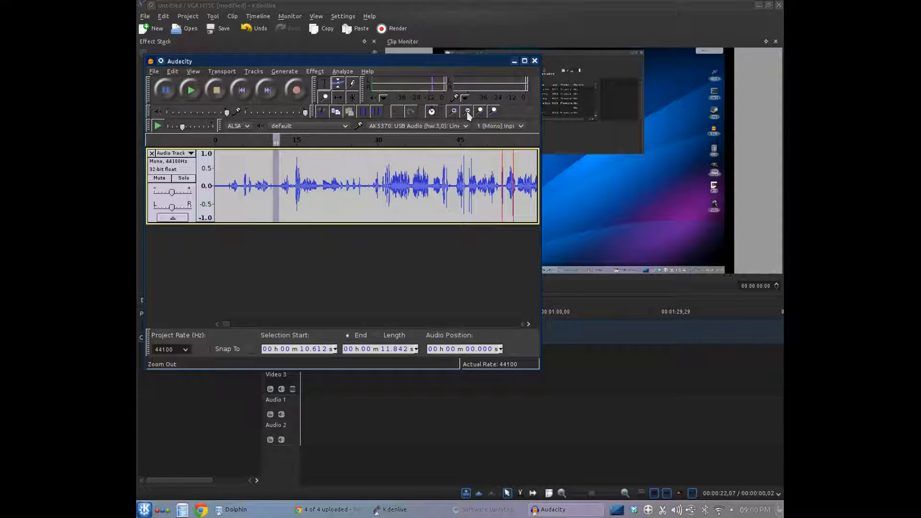
click(452, 114)
click(452, 114)
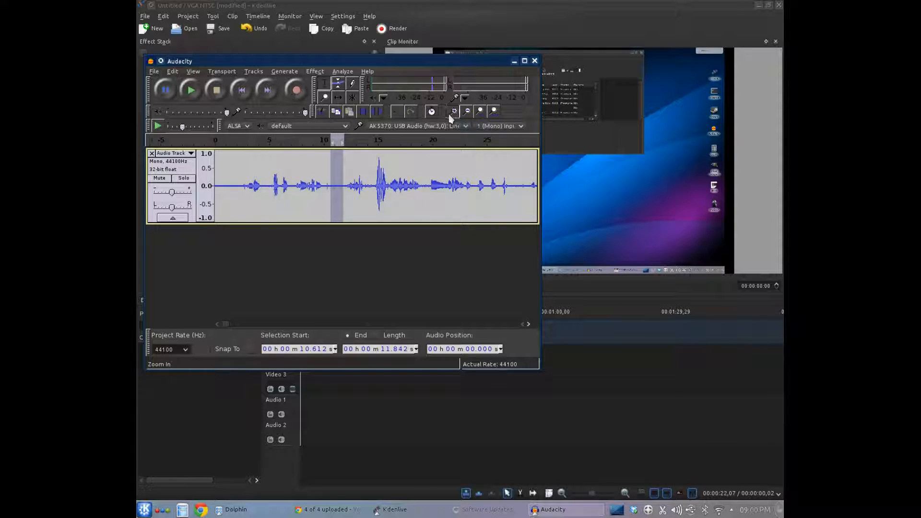
click(452, 114)
click(452, 114)
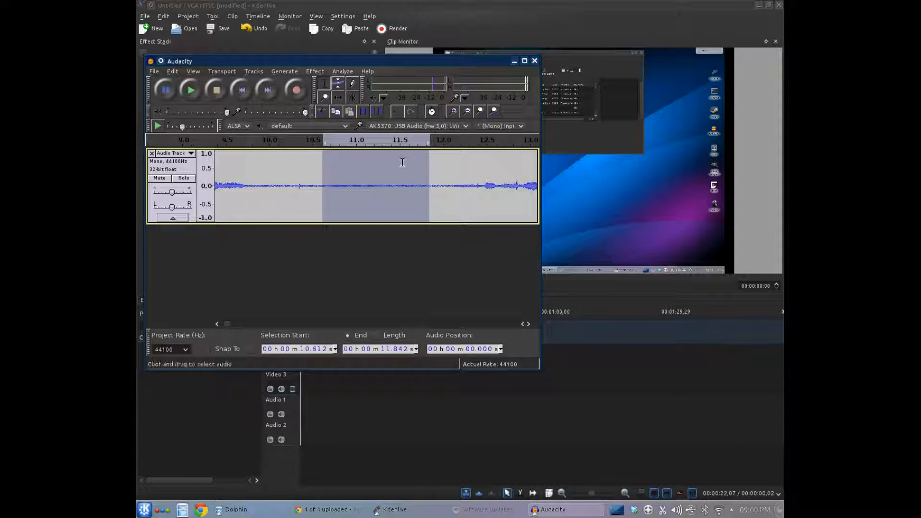
click(313, 73)
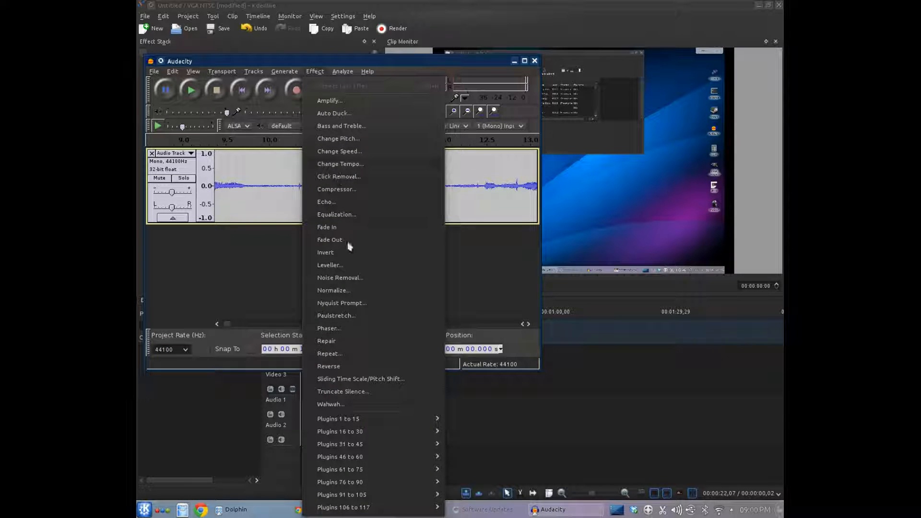
click(357, 278)
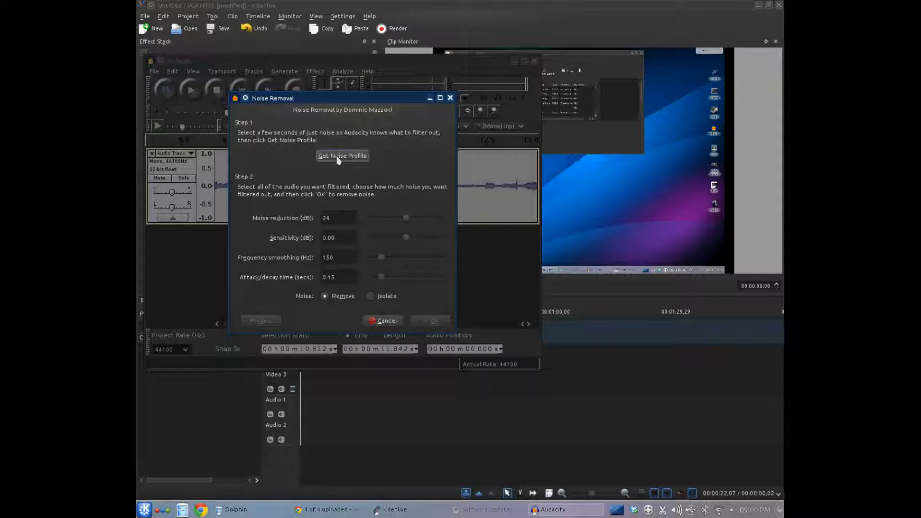
drag(378, 99, 342, 160)
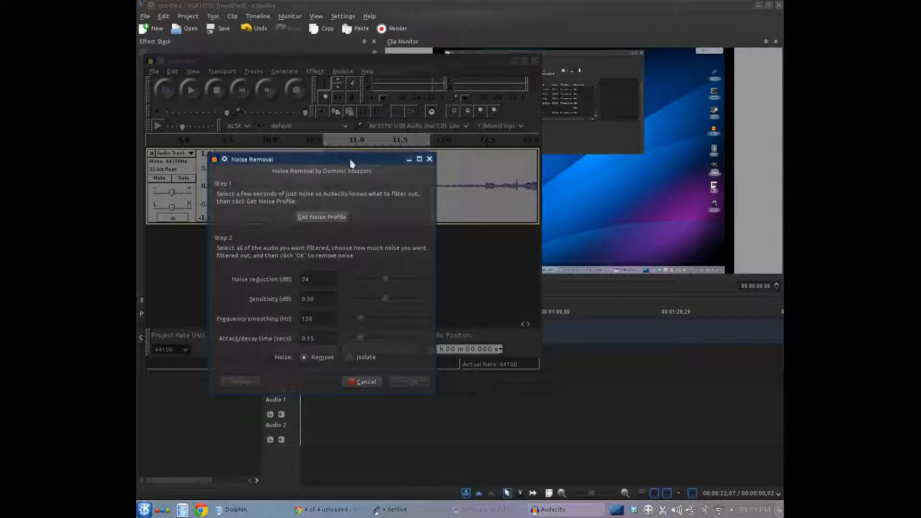
click(322, 216)
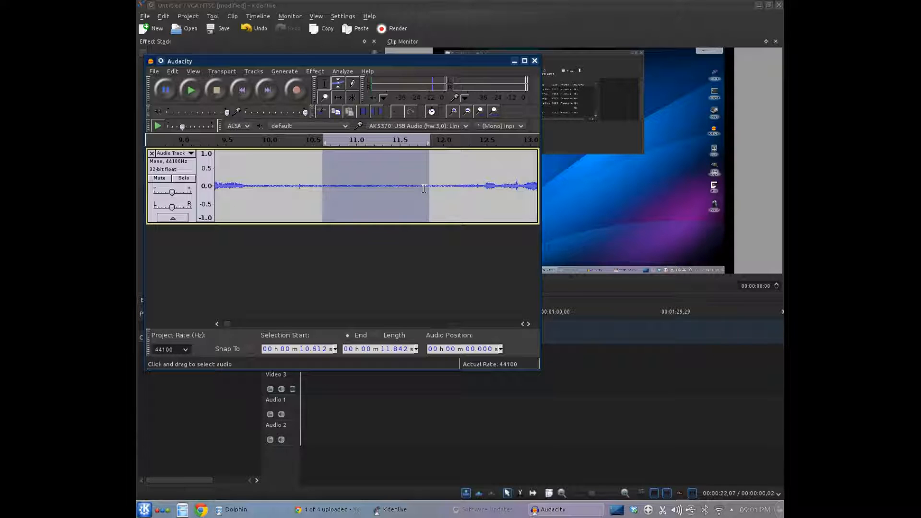
- Apply Noise Removal to the selected silent stretch with 24 dB reduction and the noise set to Remove
click(311, 72)
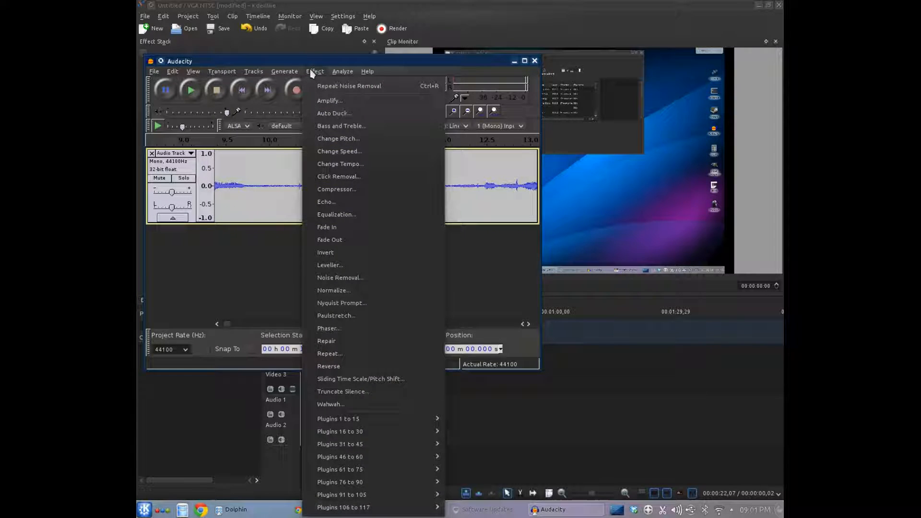
click(352, 278)
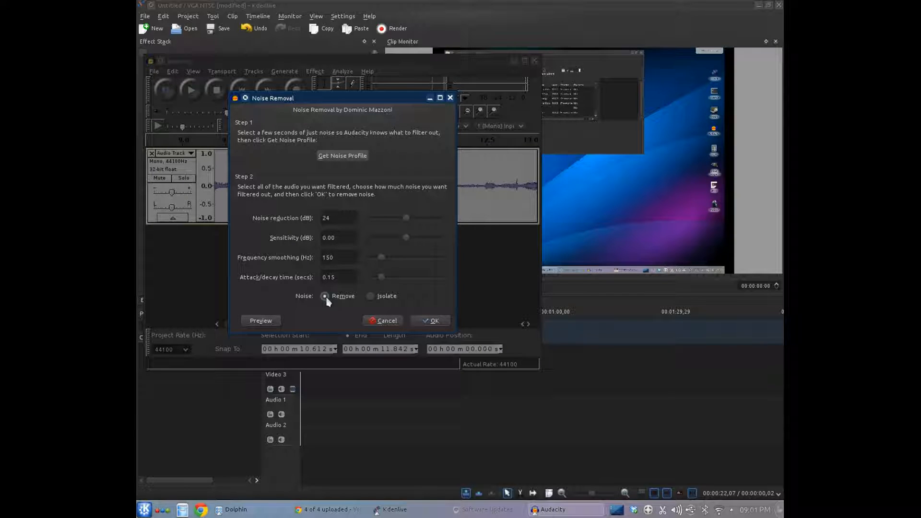
click(418, 319)
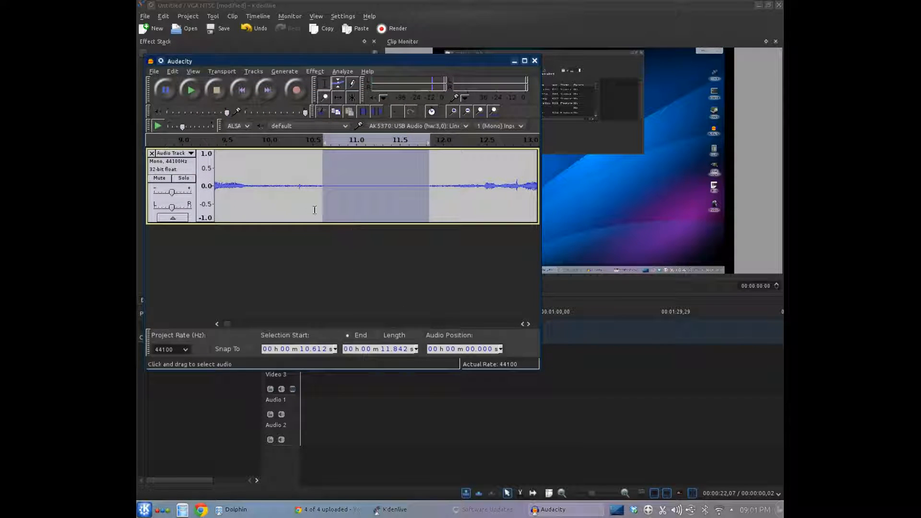
- Select the entire audio track and apply Noise Removal to it with 24 dB reduction, 0.00 dB sensitivity and 150 Hz smoothing
click(285, 172)
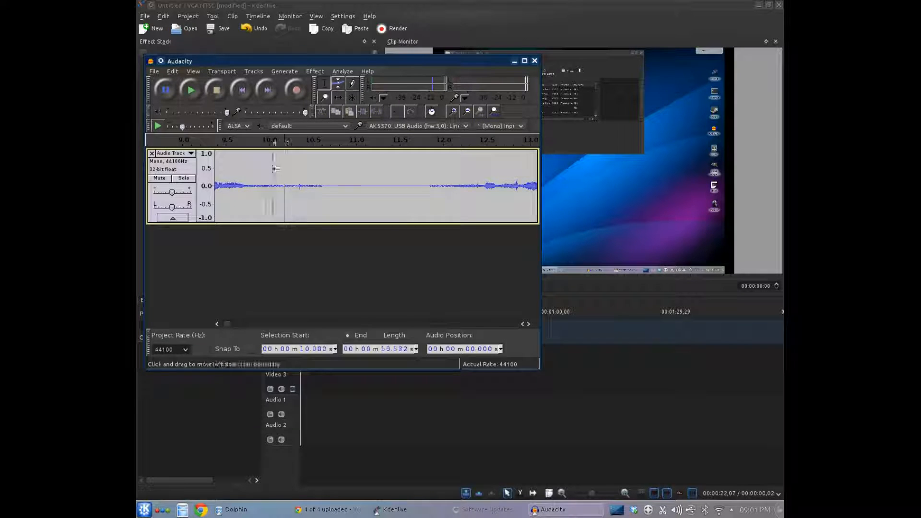
key(ctrl+a)
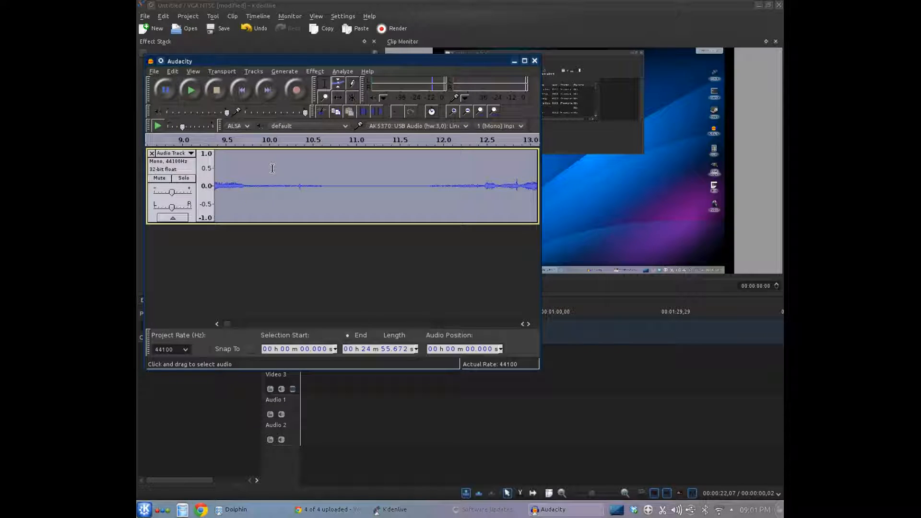
click(315, 72)
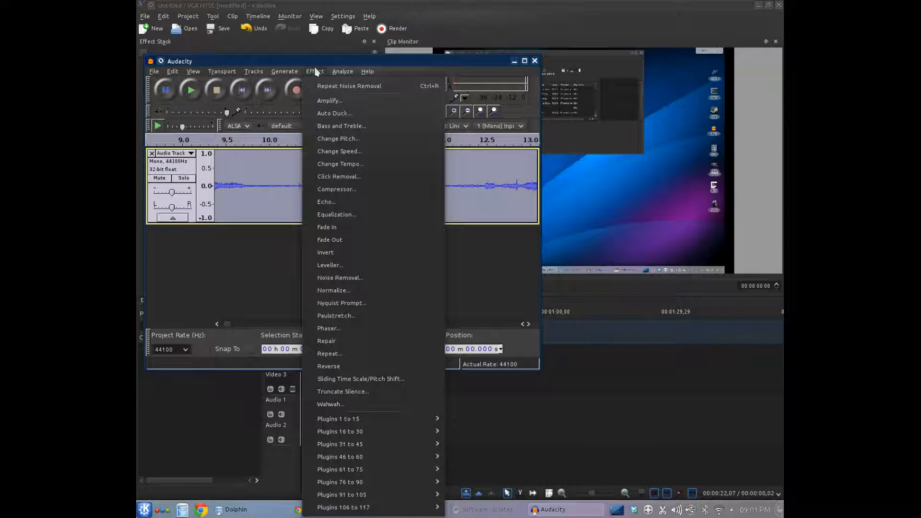
click(349, 277)
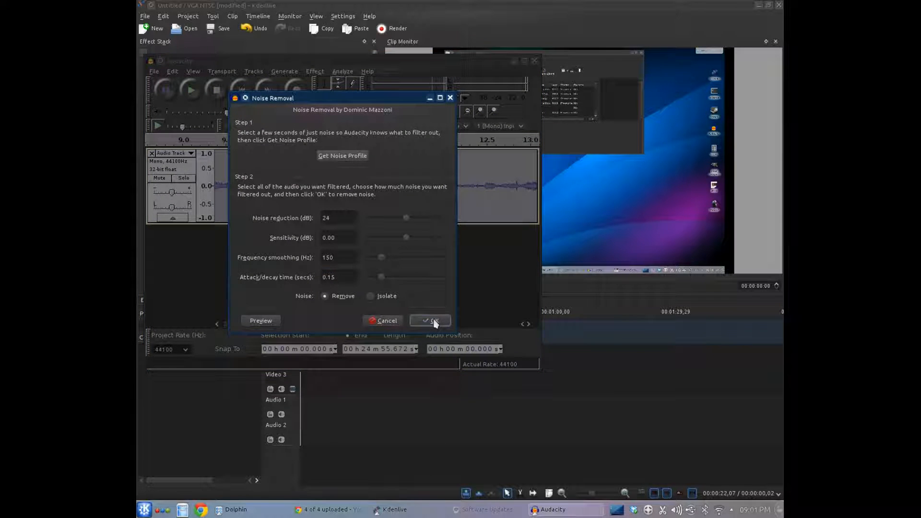
click(434, 321)
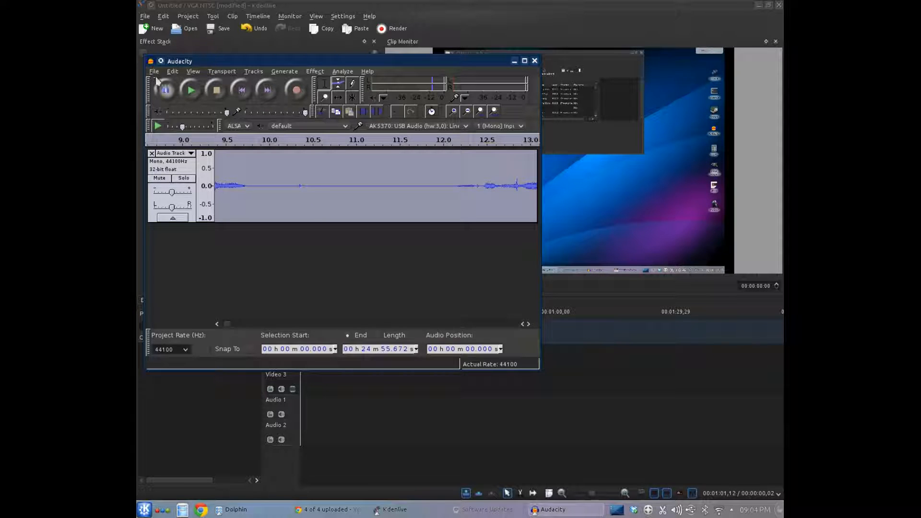
- Export the audio as egatrek2.m4a in M4A (AAC) format to the OneOffs folder with blank metadata, and close the Audacity project without saving
click(154, 72)
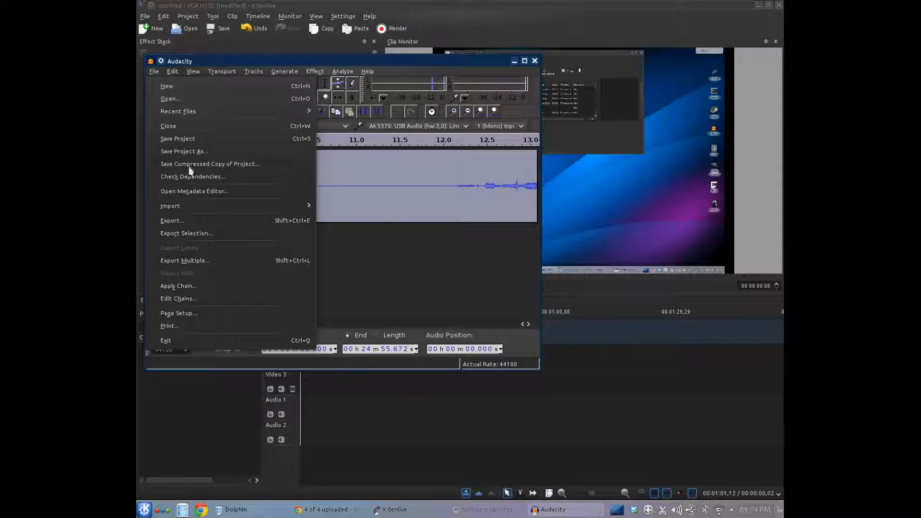
click(198, 222)
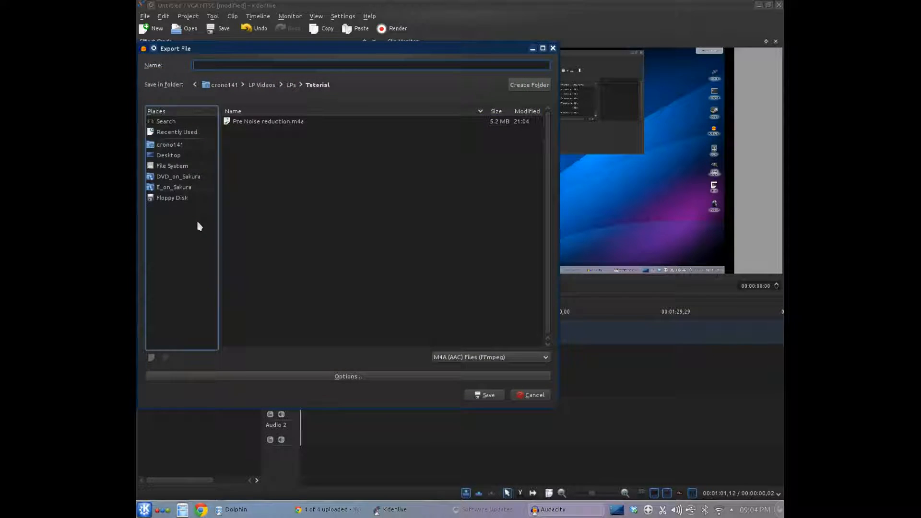
click(291, 86)
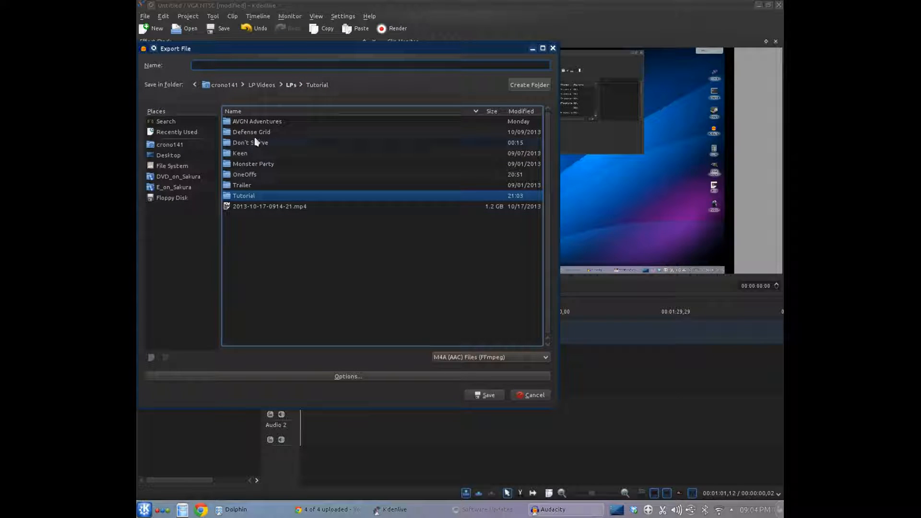
click(249, 175)
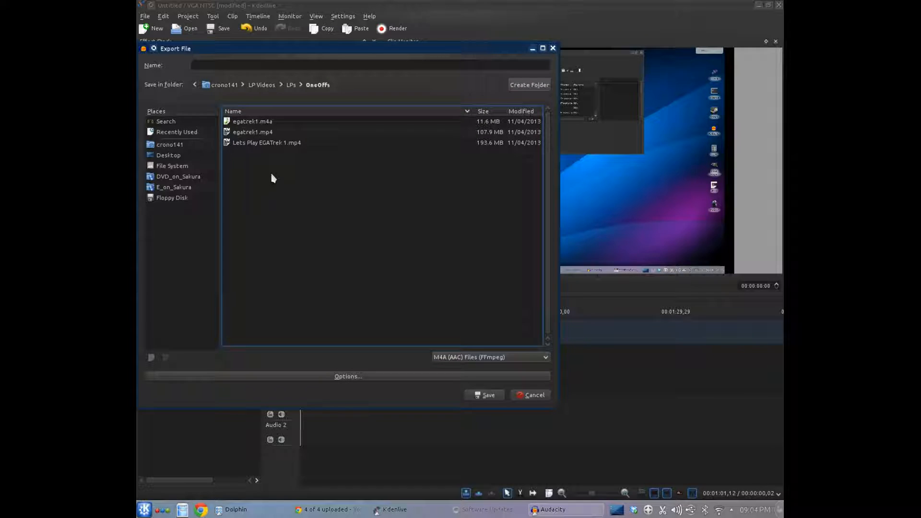
click(259, 123)
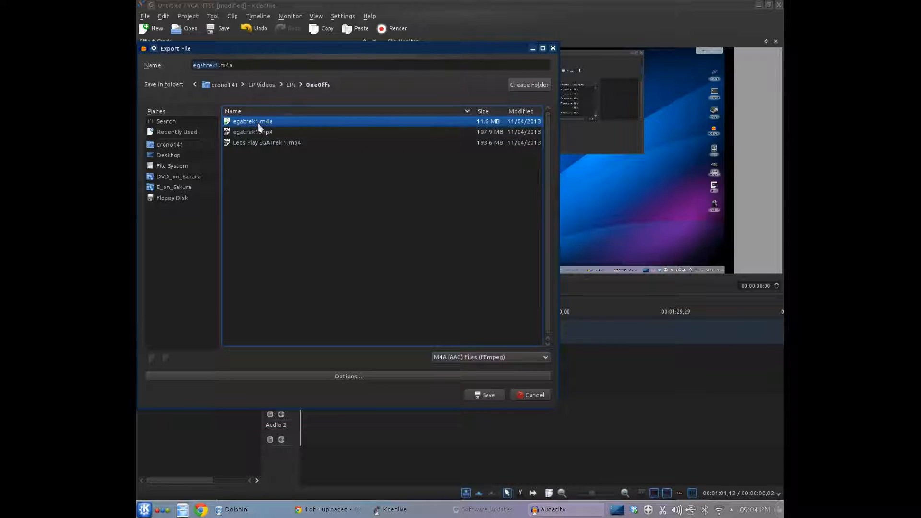
click(217, 65)
key(Delete)
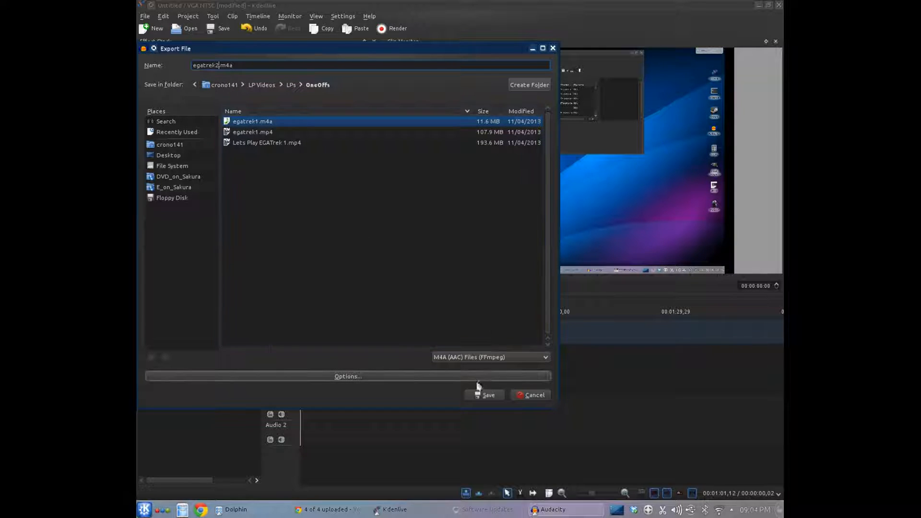
click(487, 394)
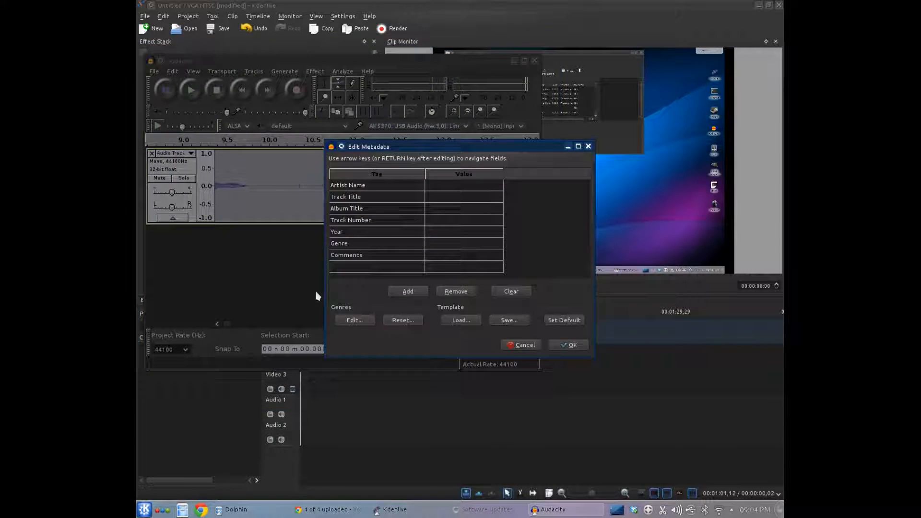
click(565, 346)
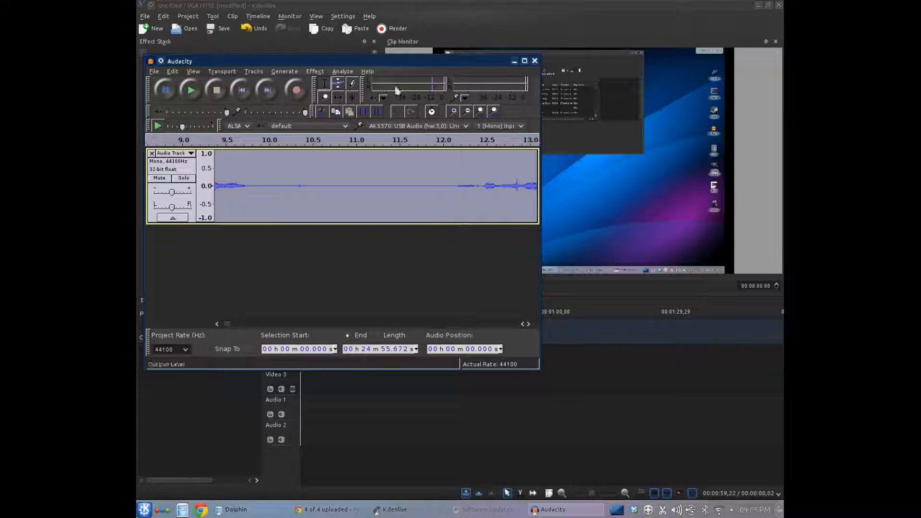
click(535, 60)
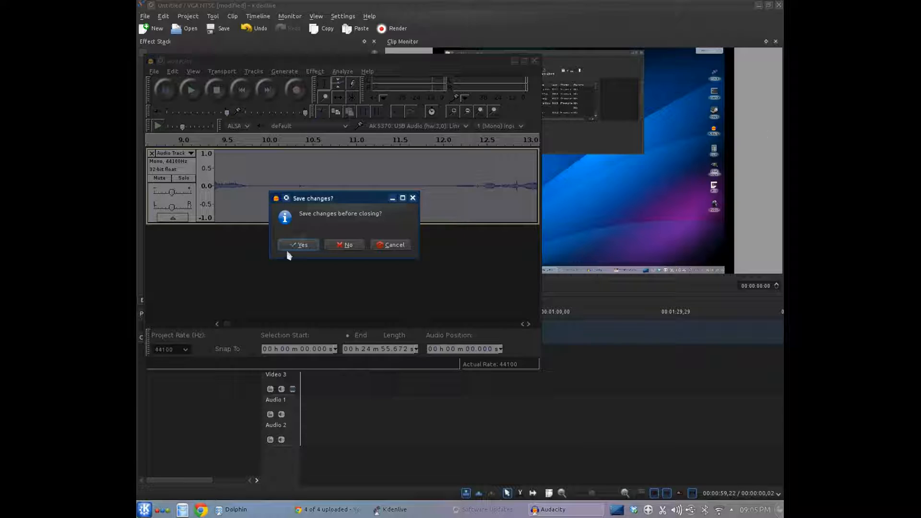
click(342, 245)
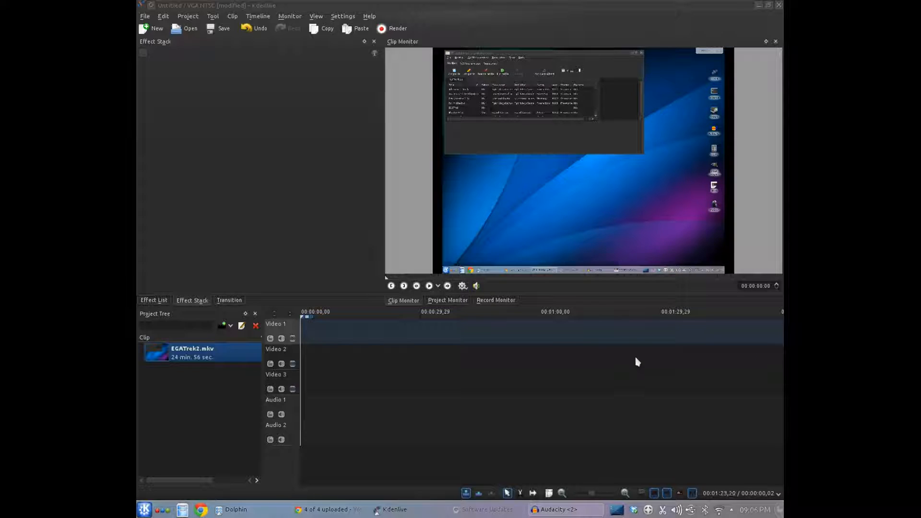
- Import egatrek2.m4a from the OneOffs folder in Dolphin into the Kdenlive Project Tree, and return to Kdenlive
click(222, 511)
click(243, 492)
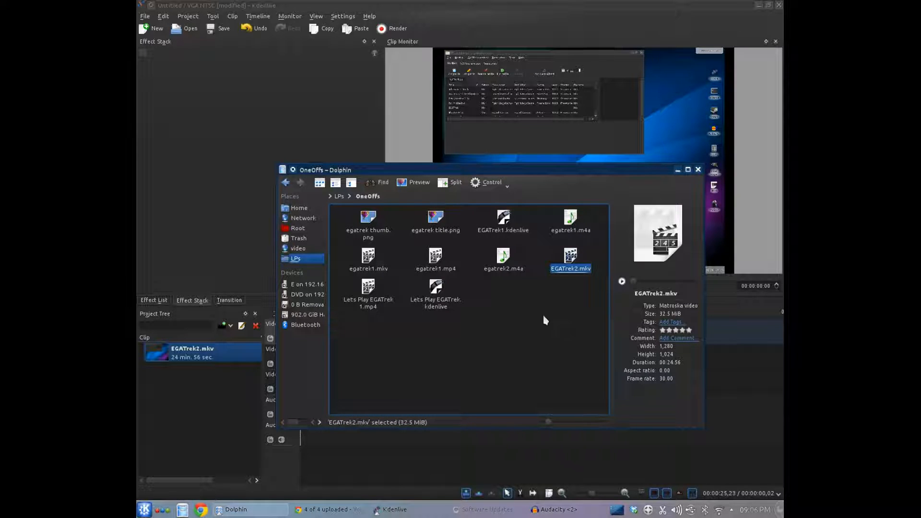
drag(501, 268, 152, 400)
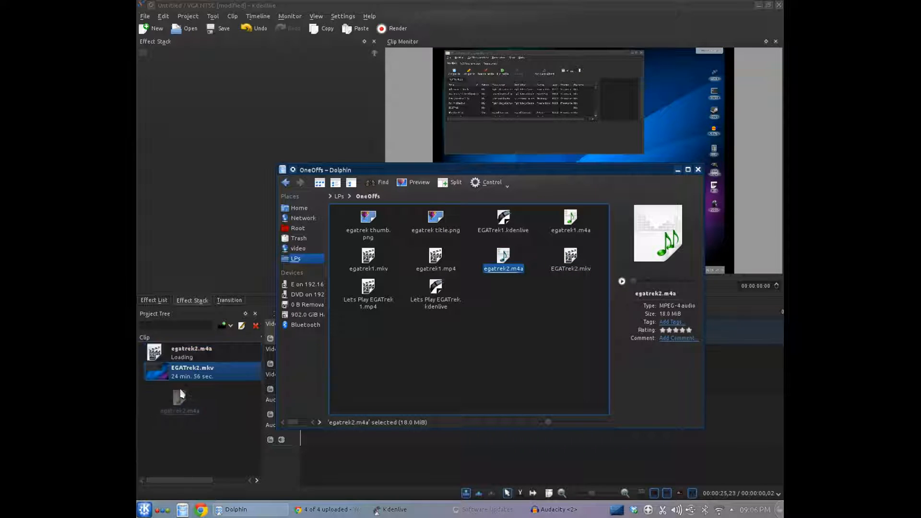
click(210, 227)
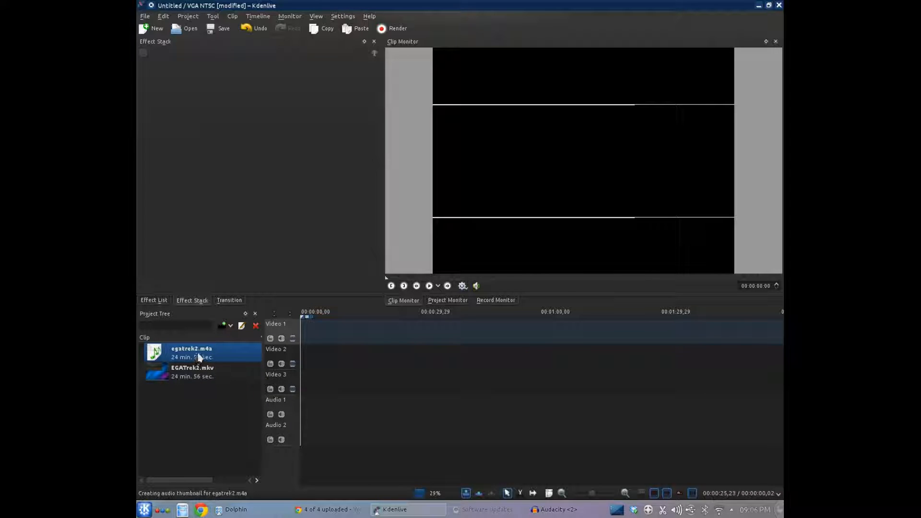
- Place EGATrek2.mkv at the start of the Video 1 track and egatrek2.m4a at the start of the Audio 1 track
click(220, 374)
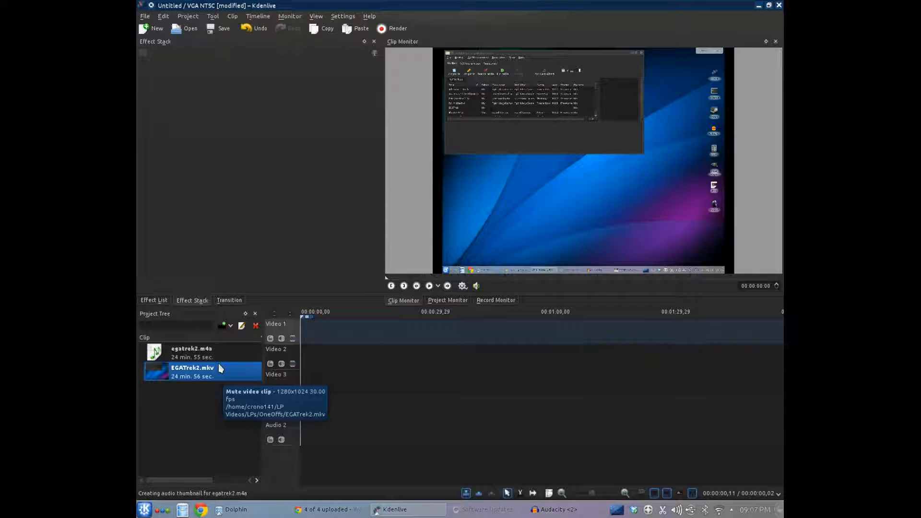
drag(220, 370, 303, 338)
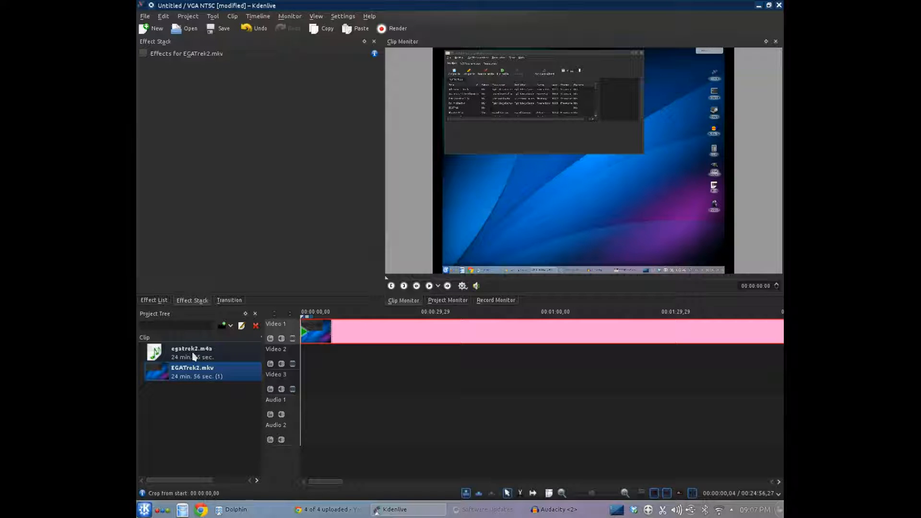
drag(194, 355, 313, 408)
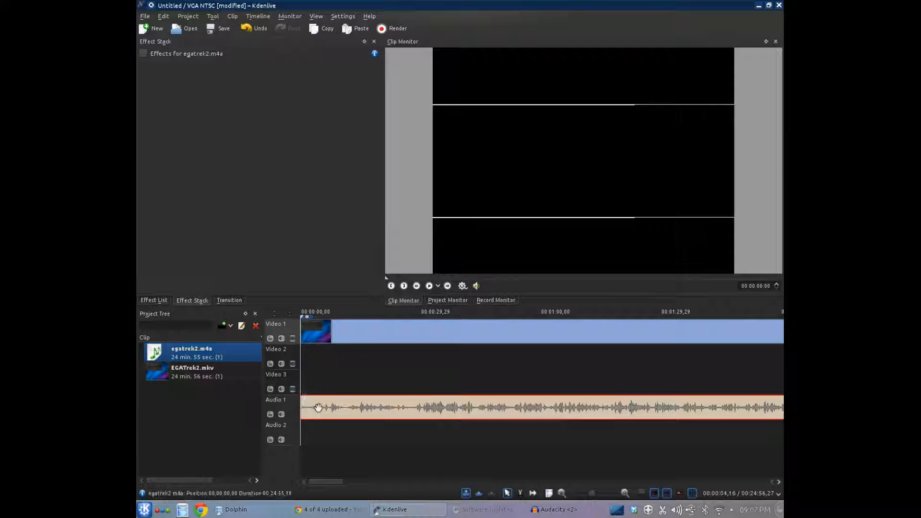
- Move the EGATrek2.mkv clip to start at about 23 seconds on Video 1, and delete the egatrek2.m4a clip from Audio 1
drag(373, 335, 468, 334)
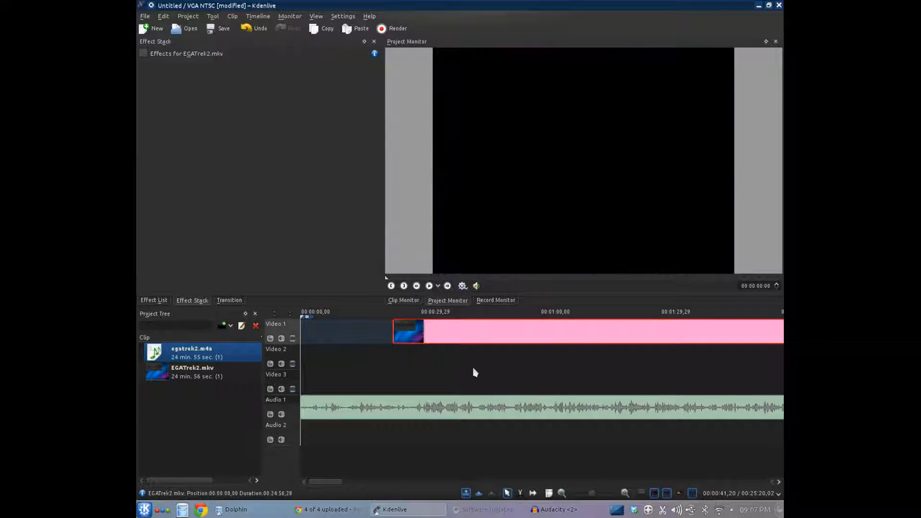
click(462, 316)
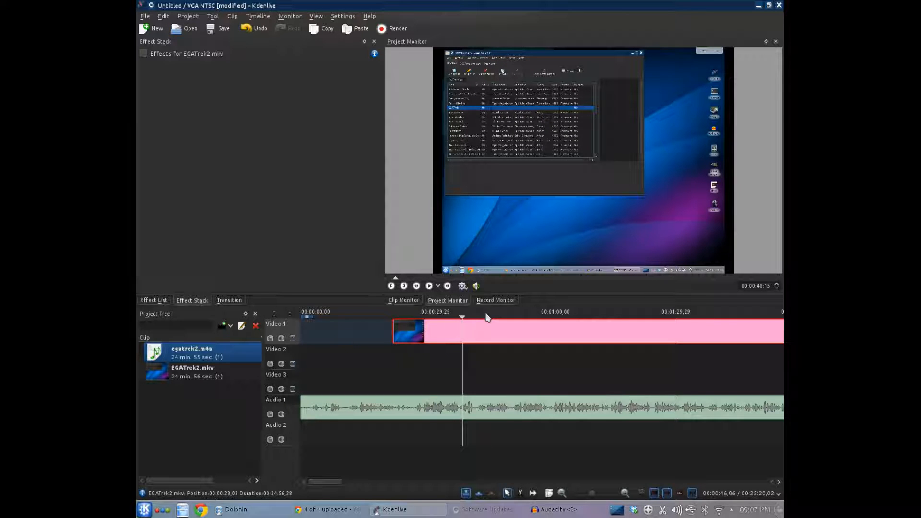
click(482, 416)
key(Delete)
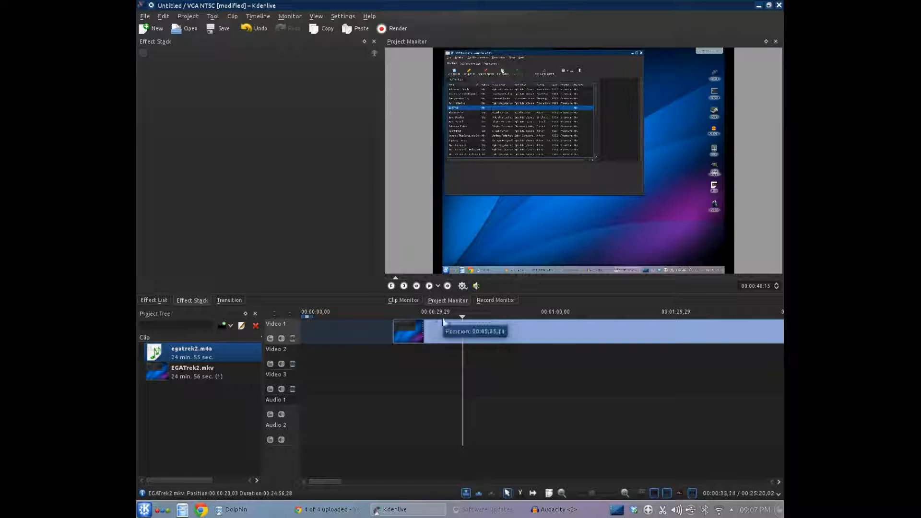
- Play the project from about 27 seconds to check the gameplay clip's playback
click(411, 319)
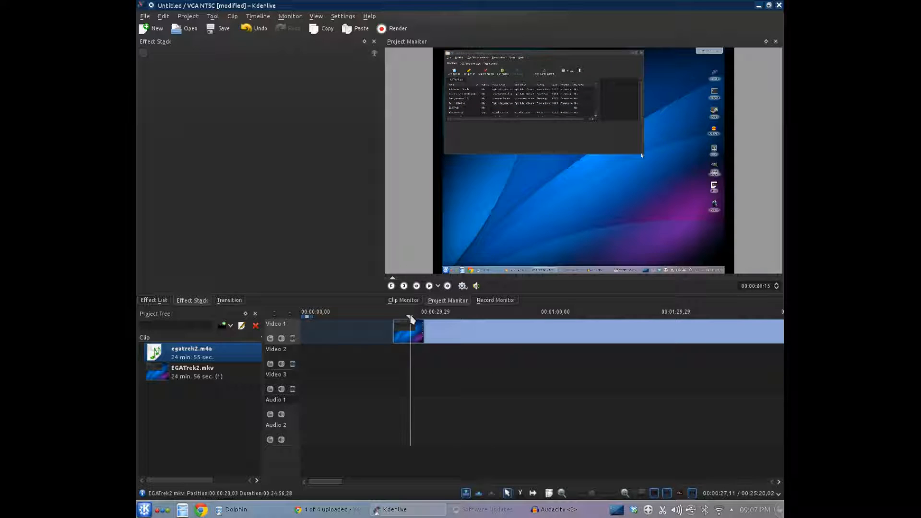
click(430, 287)
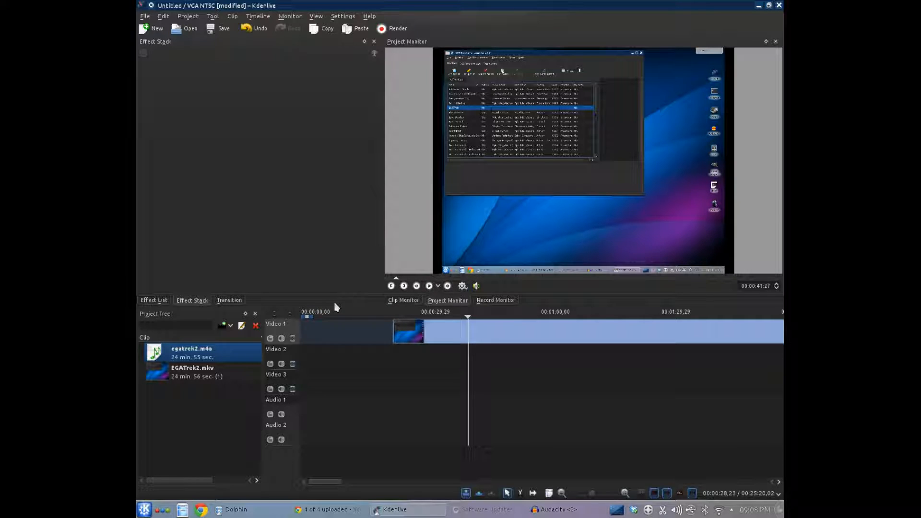
- Enable proxy clips in the project settings so that EGATrek2.mkv can use a proxy
click(194, 372)
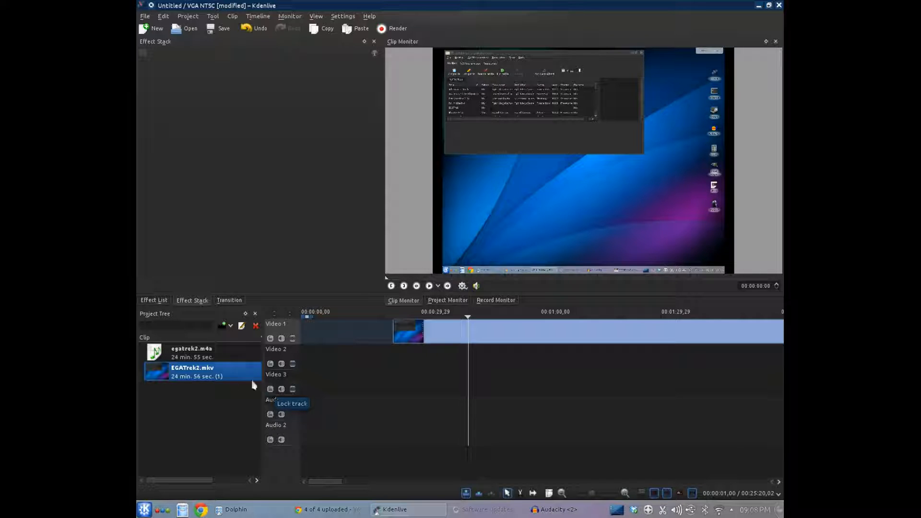
right_click(187, 380)
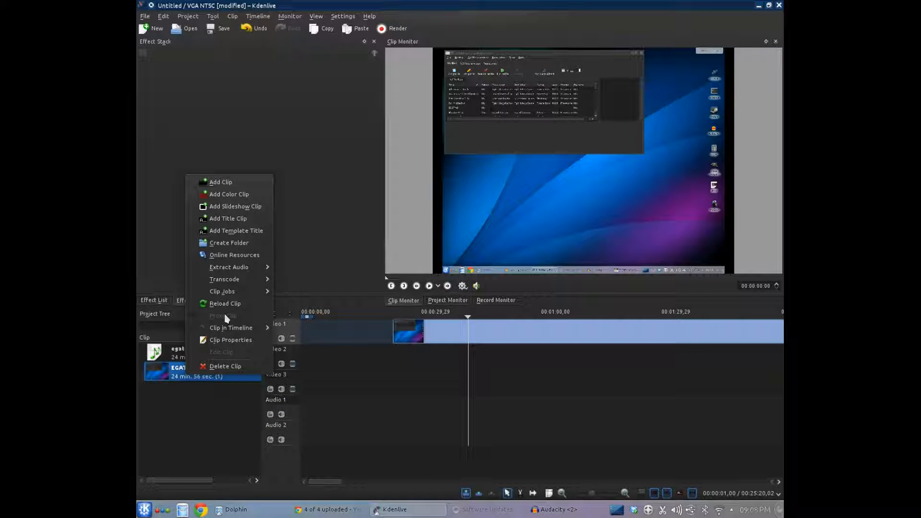
click(208, 429)
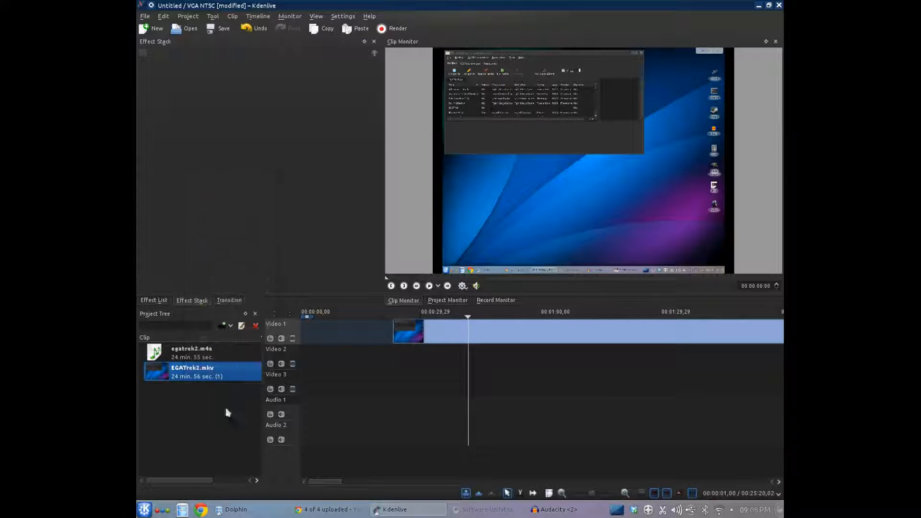
click(190, 16)
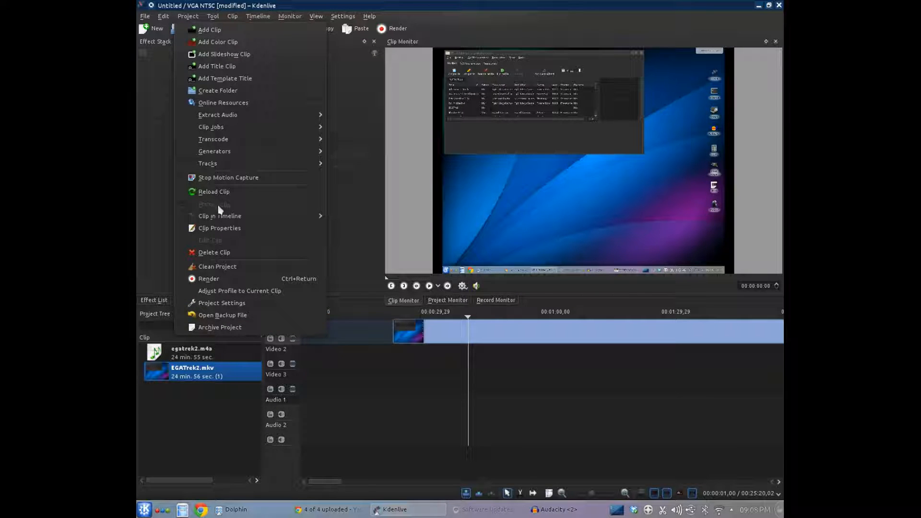
click(257, 303)
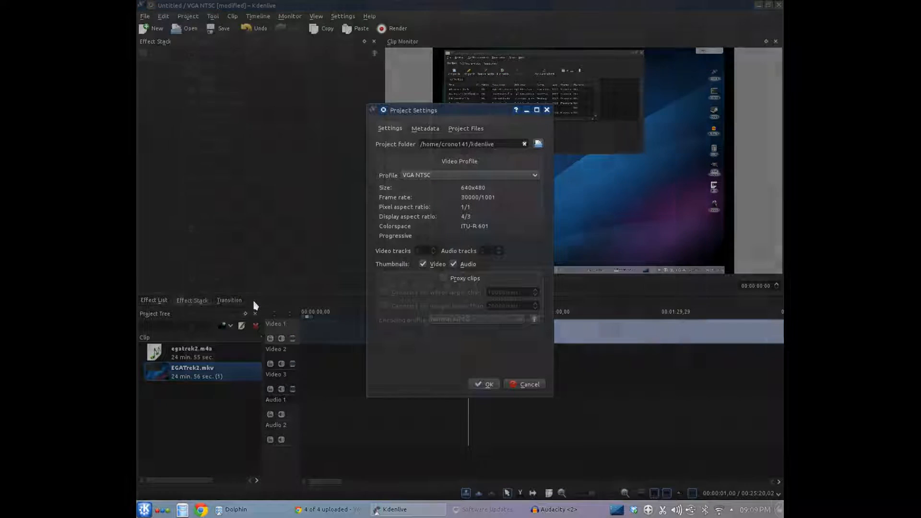
click(444, 278)
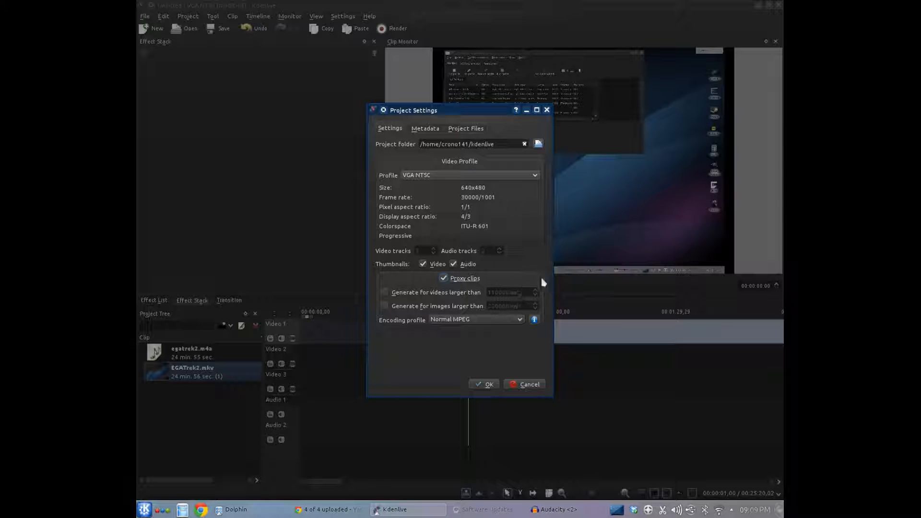
click(487, 385)
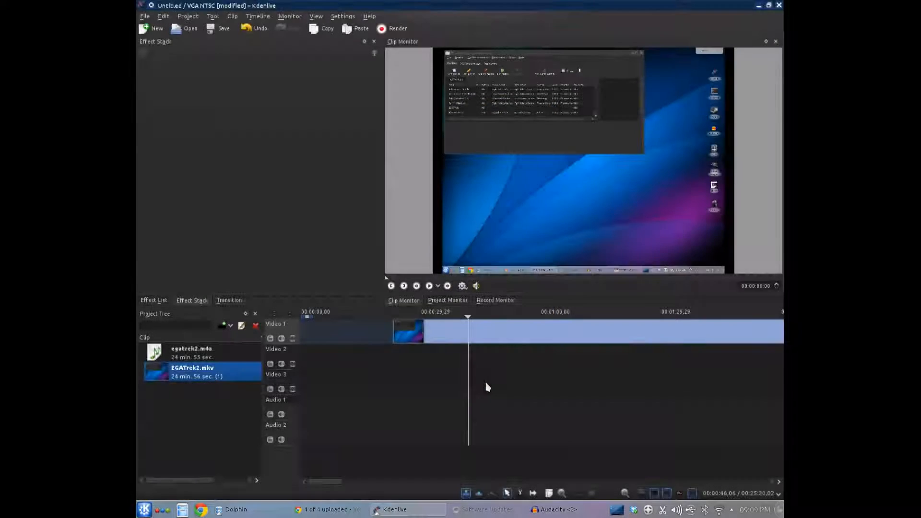
- Generate a proxy for the EGATrek2.mkv clip and check its running job without cancelling it
right_click(190, 370)
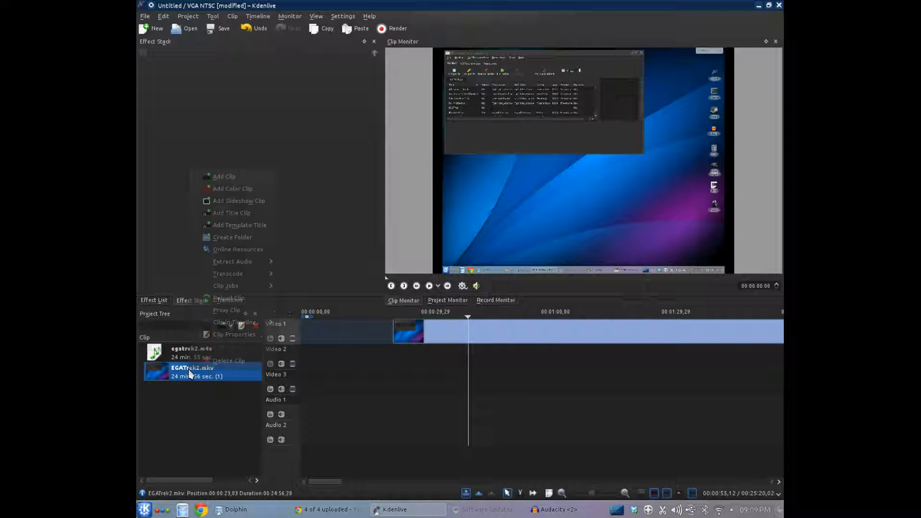
click(198, 312)
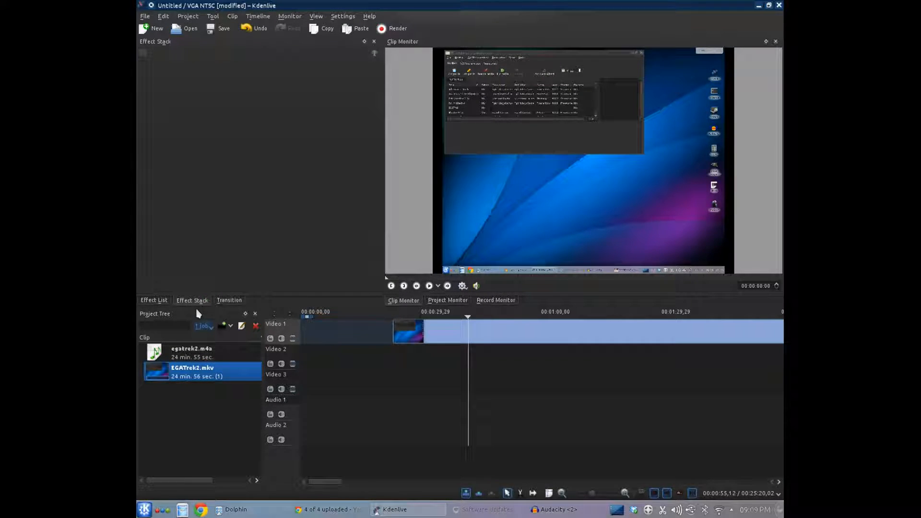
click(210, 330)
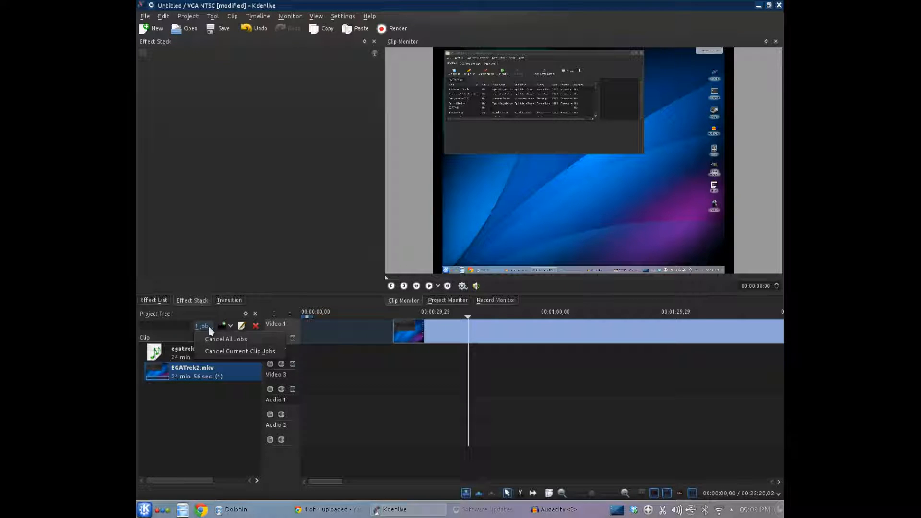
click(276, 302)
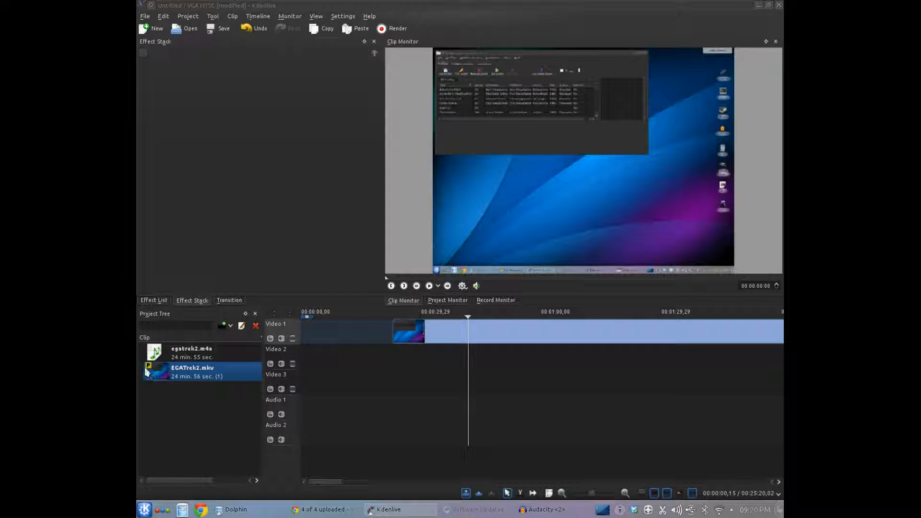
- Turn the proxy of EGATrek2.mkv off and on again to compare the picture quality
right_click(228, 373)
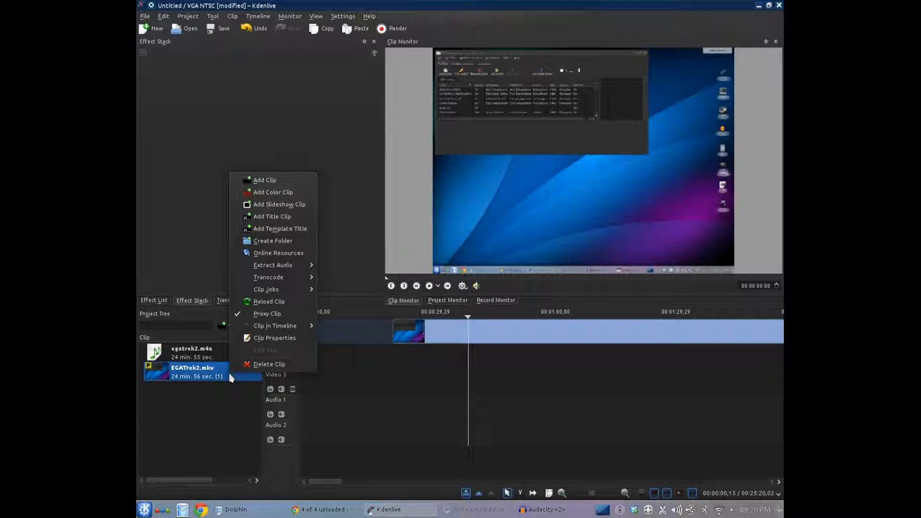
click(240, 315)
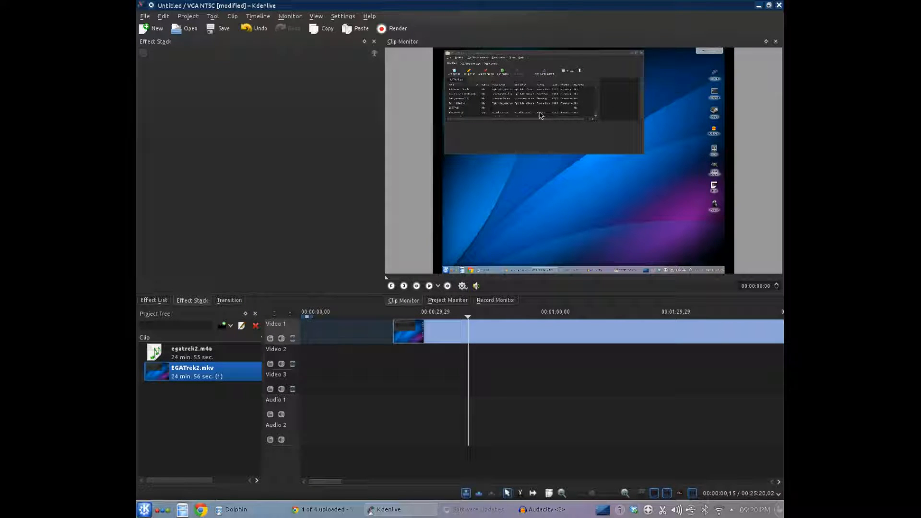
right_click(183, 373)
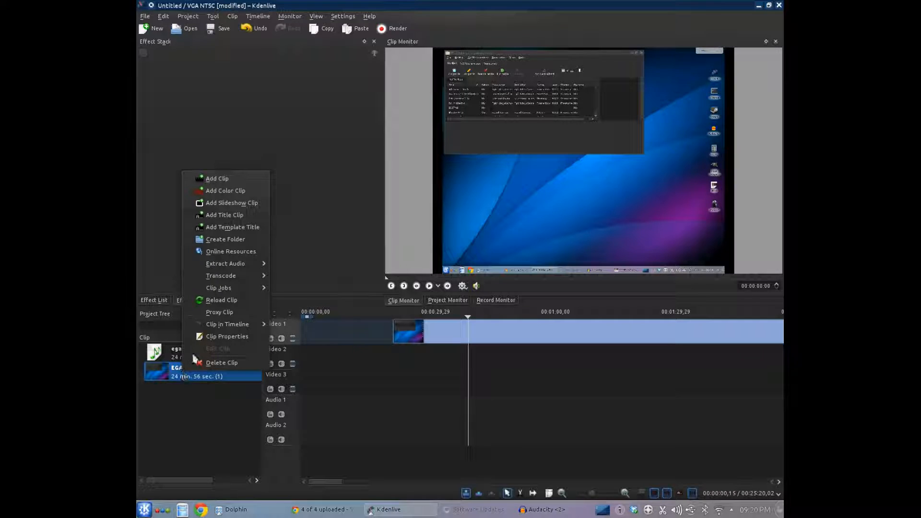
click(196, 312)
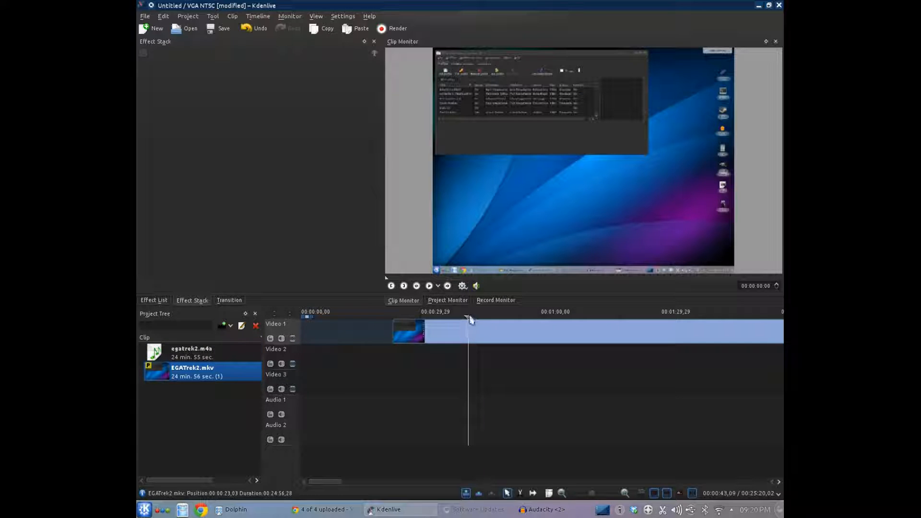
- Play the timeline from about 31 seconds and stop the playhead at the sync point at 00:00:47:05
drag(466, 317, 427, 318)
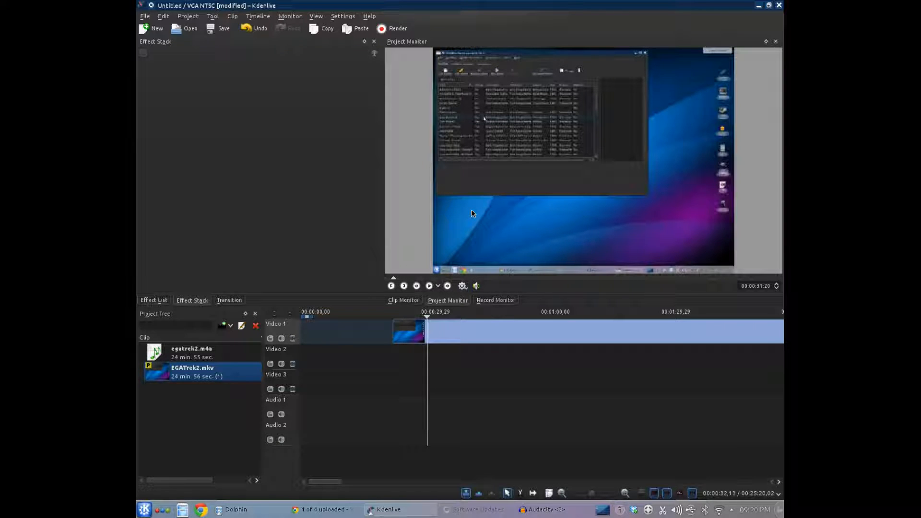
click(429, 286)
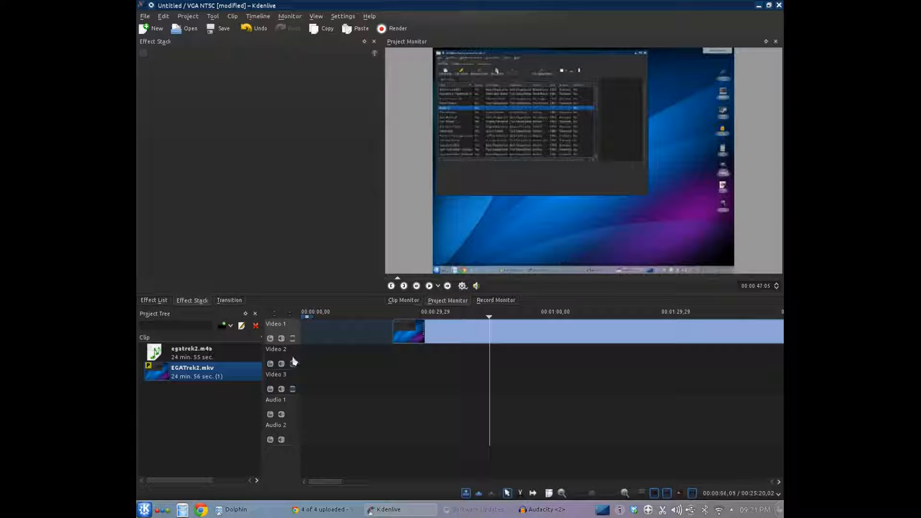
- Mark egatrek2.m4a from 00:00:26:26 to its end at 00:24:55:18 and place that section on Audio 1 at the playhead
click(197, 353)
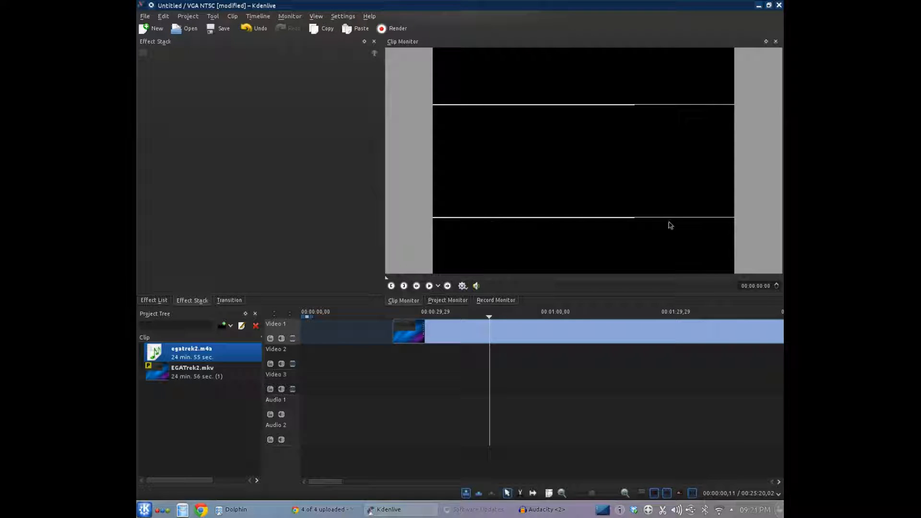
click(430, 286)
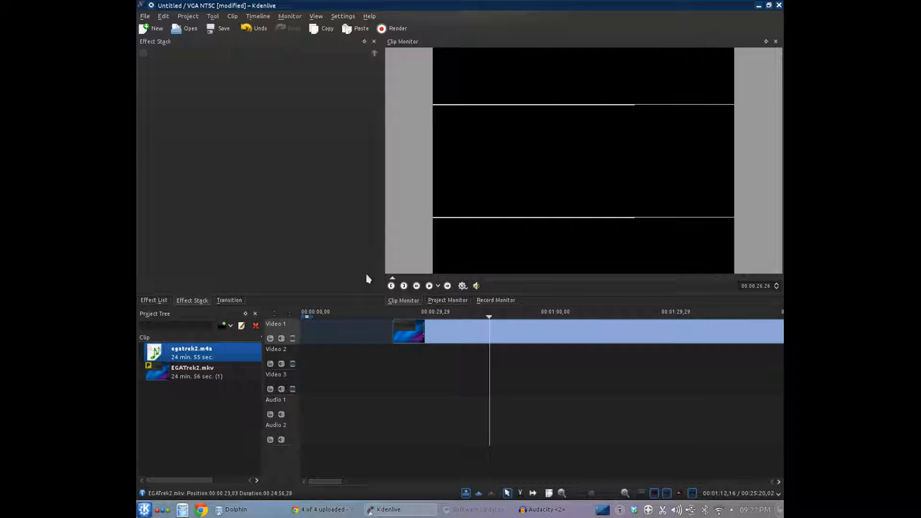
click(394, 288)
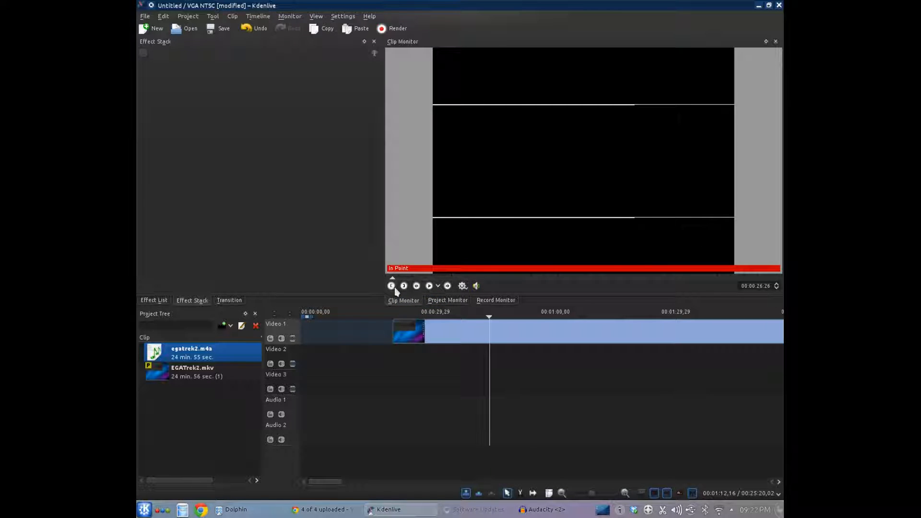
drag(393, 278, 779, 277)
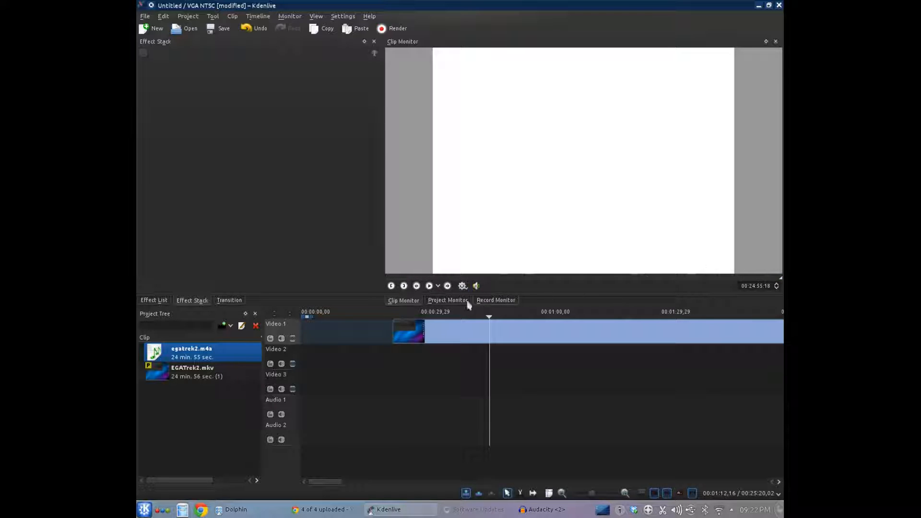
click(406, 287)
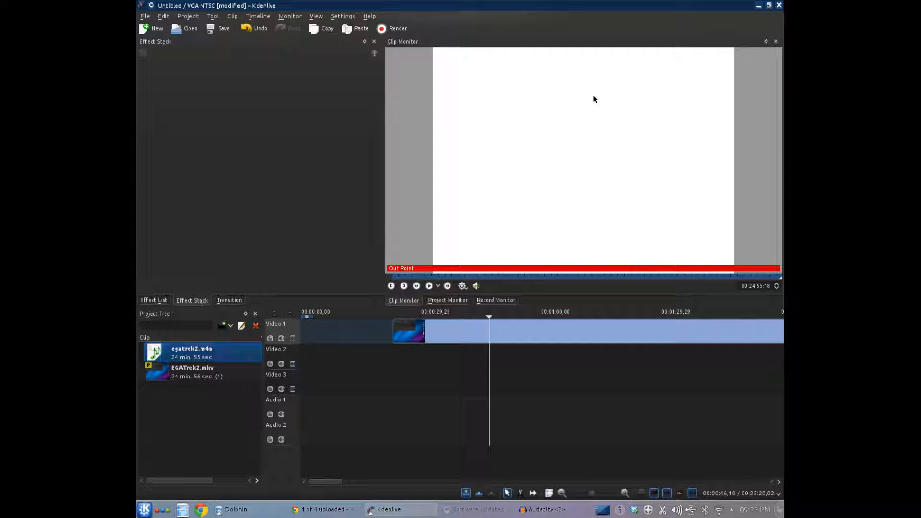
drag(594, 99, 491, 408)
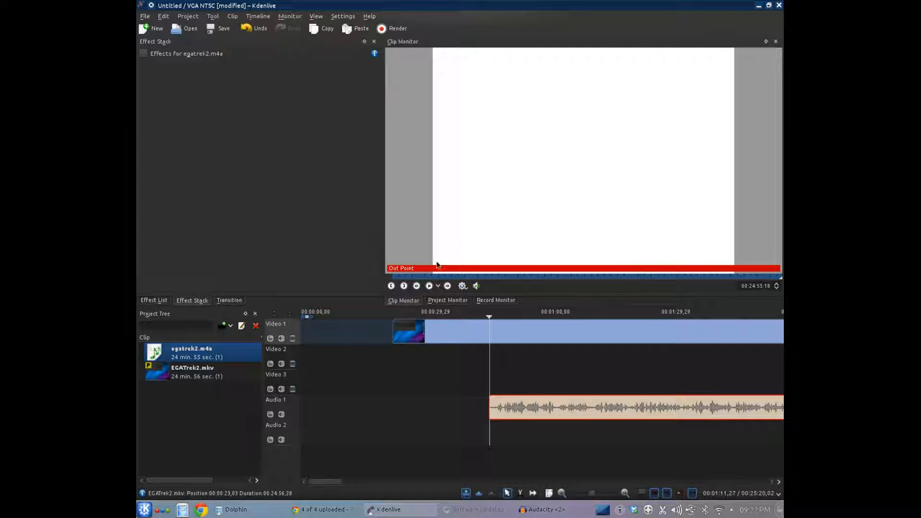
- Play the project from about 20 seconds to check the sync between the voice track and the gameplay video
click(448, 301)
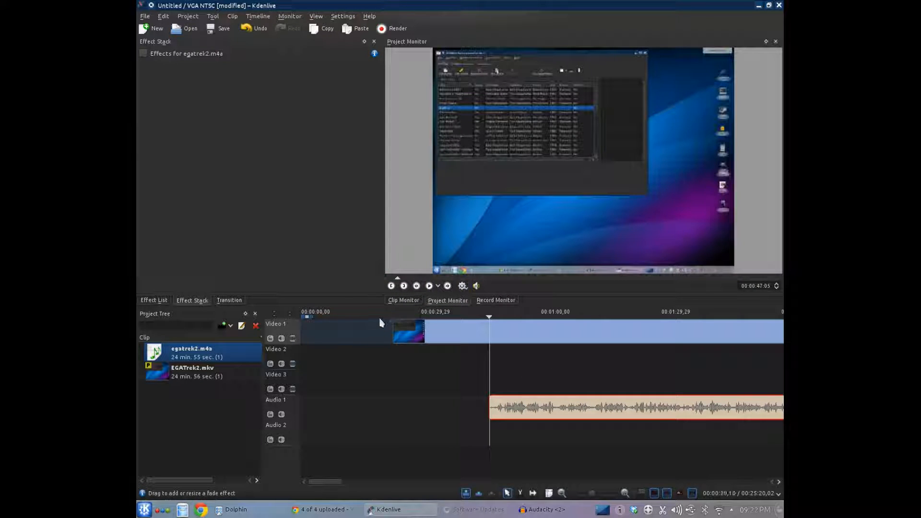
click(380, 316)
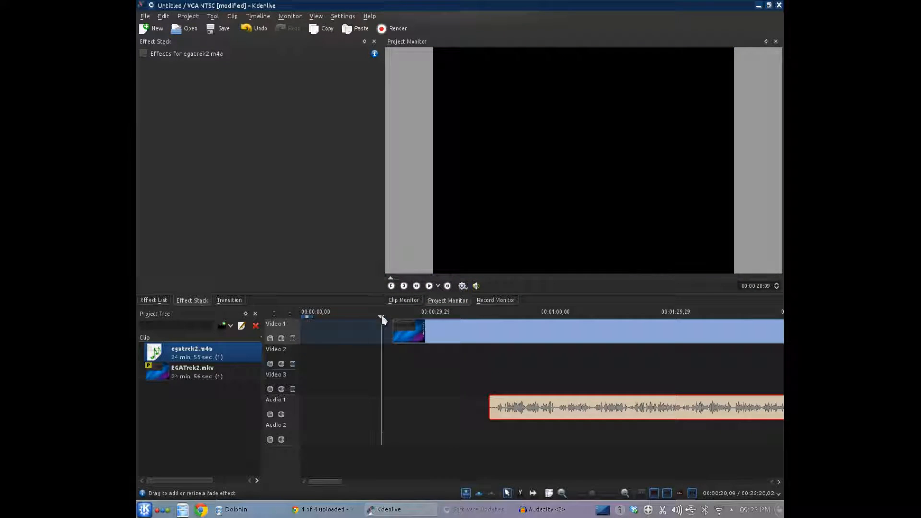
click(429, 285)
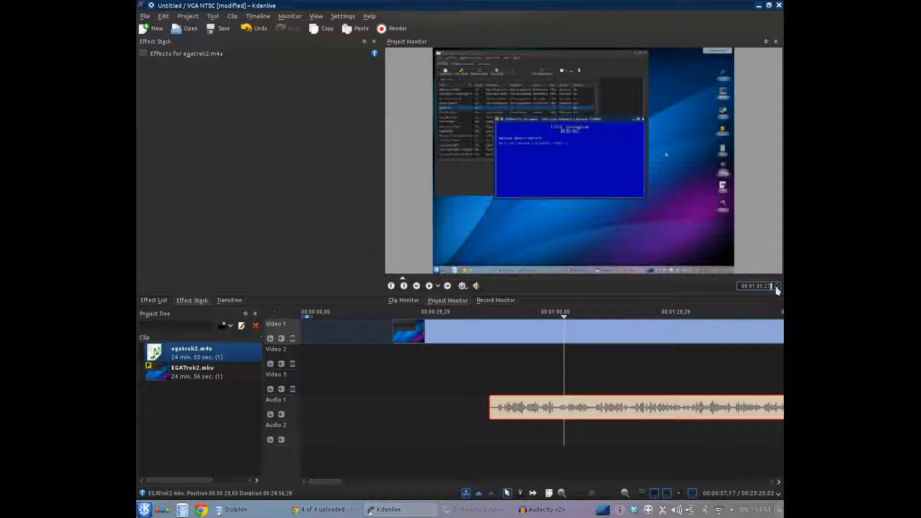
- Step the playhead back by frames to where the EGA Trek title screen appears, at about 00:01:02
click(776, 287)
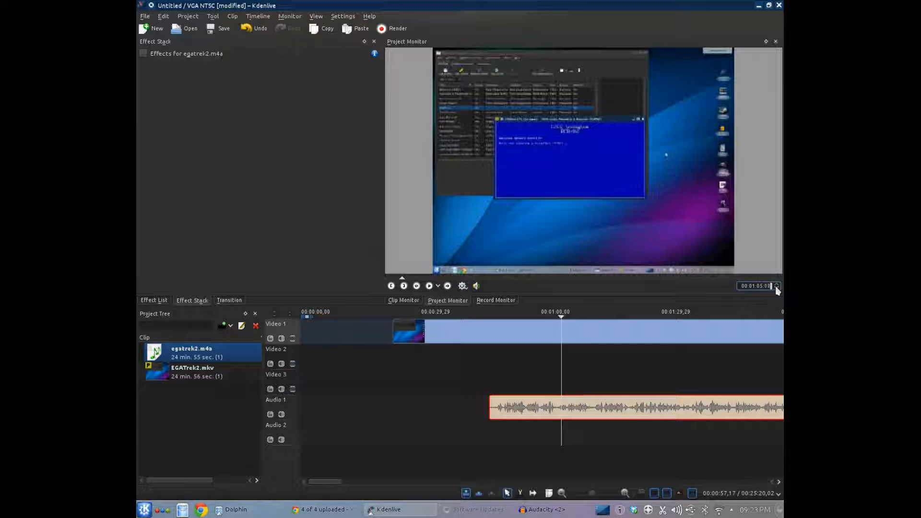
click(775, 287)
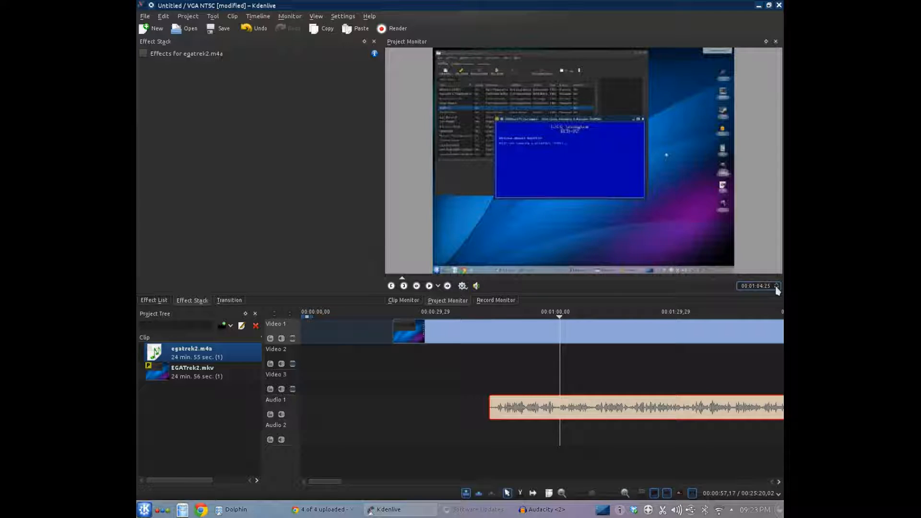
click(776, 288)
click(776, 287)
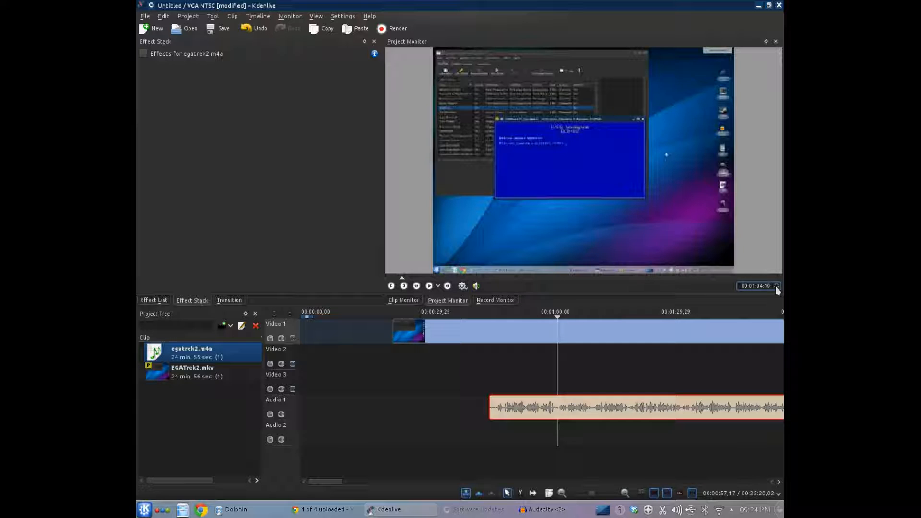
click(776, 287)
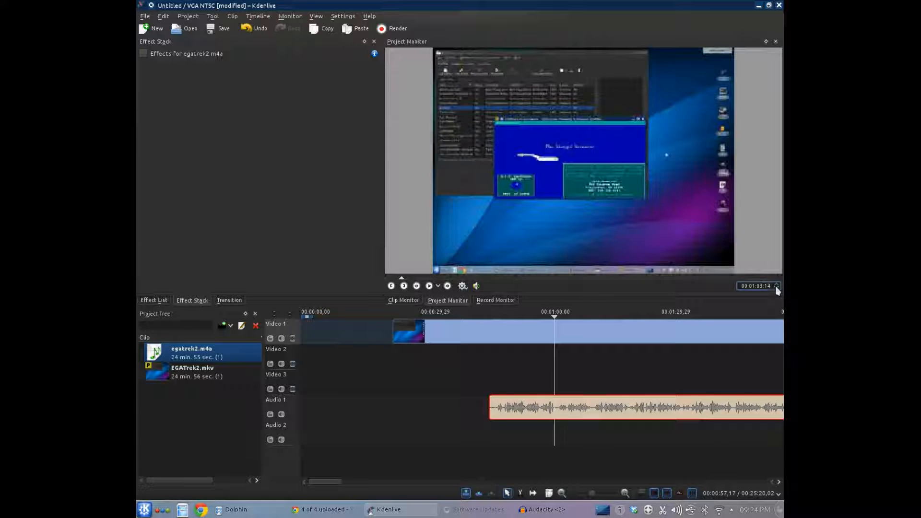
click(776, 288)
click(776, 288)
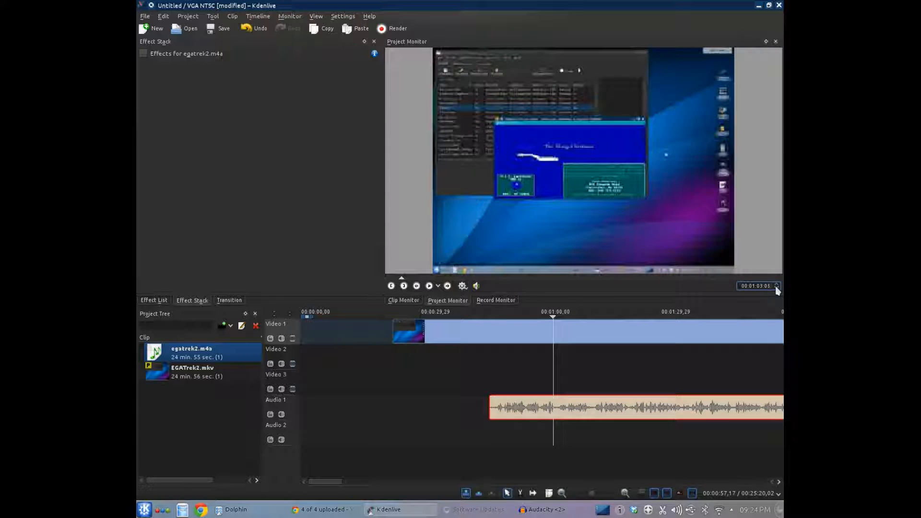
click(776, 288)
click(776, 288)
click(776, 288)
click(776, 289)
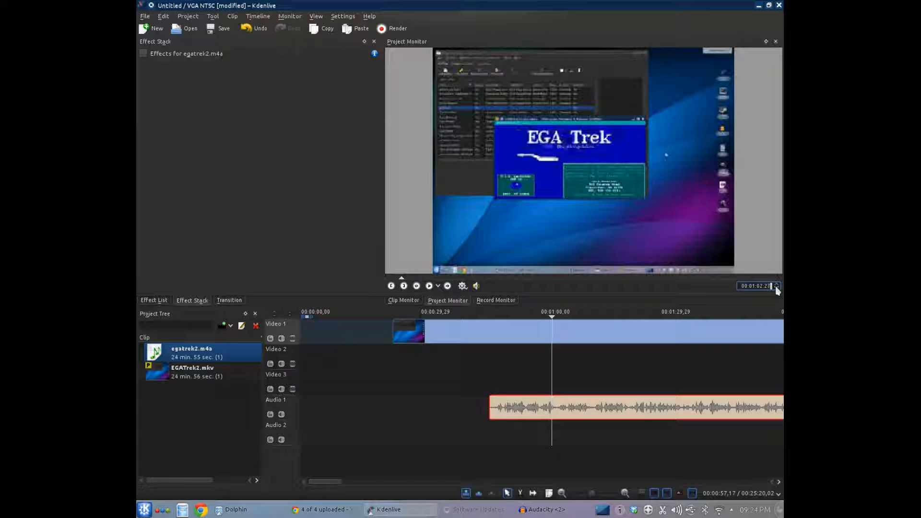
click(776, 288)
click(776, 289)
click(776, 288)
click(776, 288)
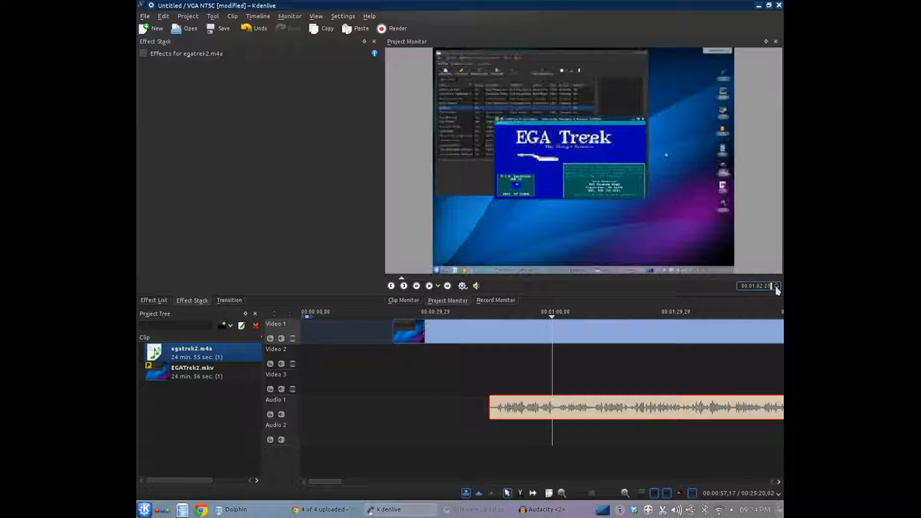
- Play from the EGA Trek title frame at 00:01:02:26 to compare it with the voice track, and return the playhead there
click(776, 289)
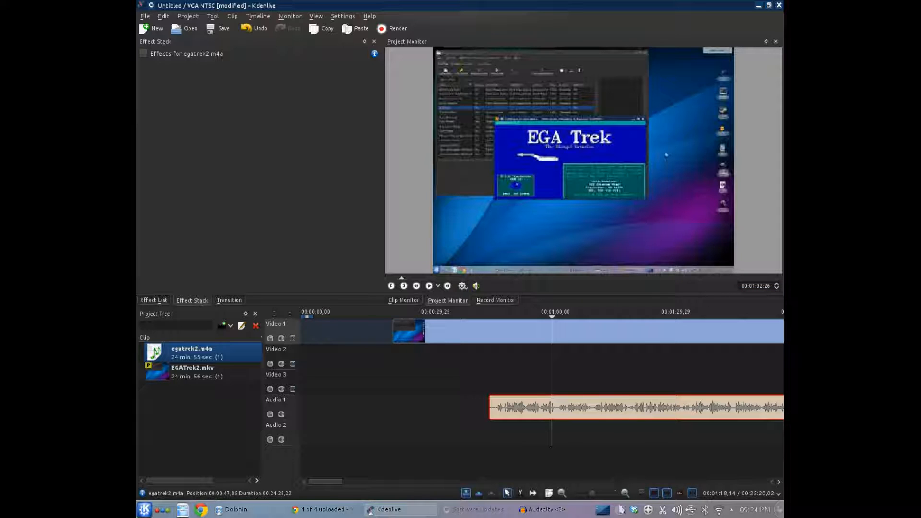
click(624, 493)
click(624, 493)
click(624, 493)
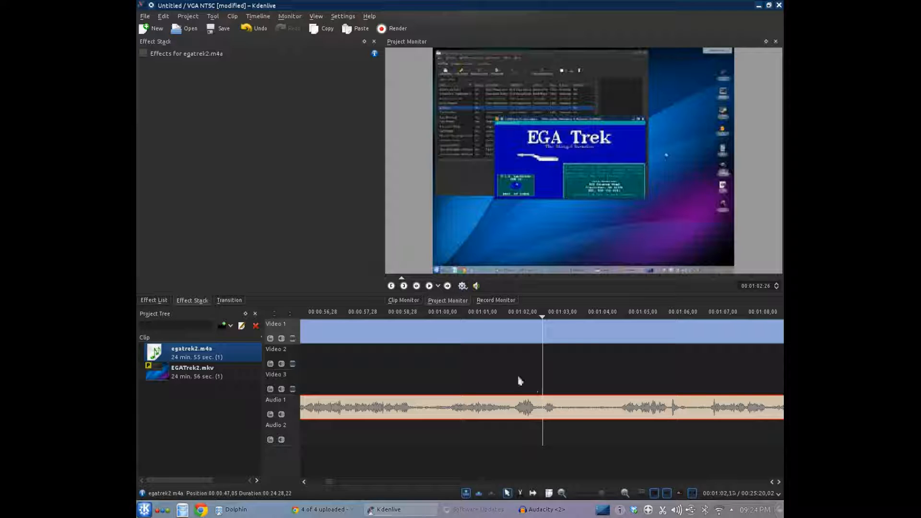
click(429, 286)
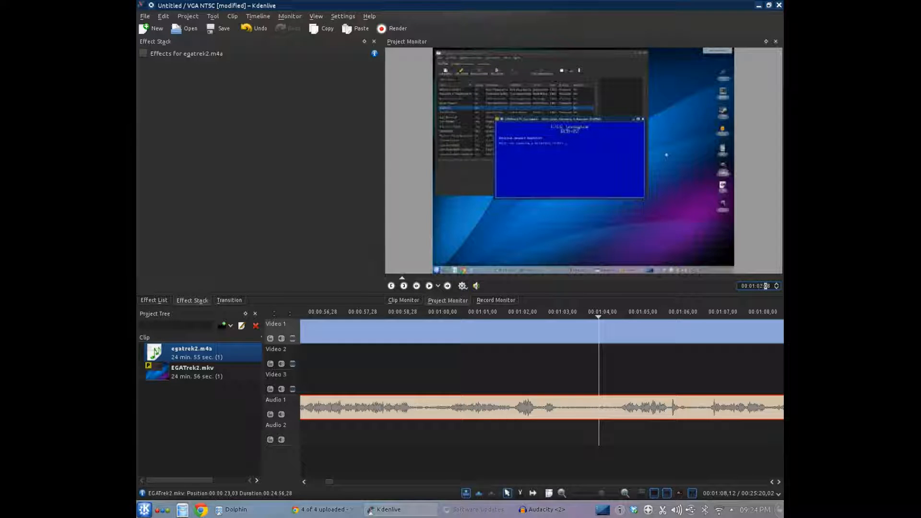
key(Return)
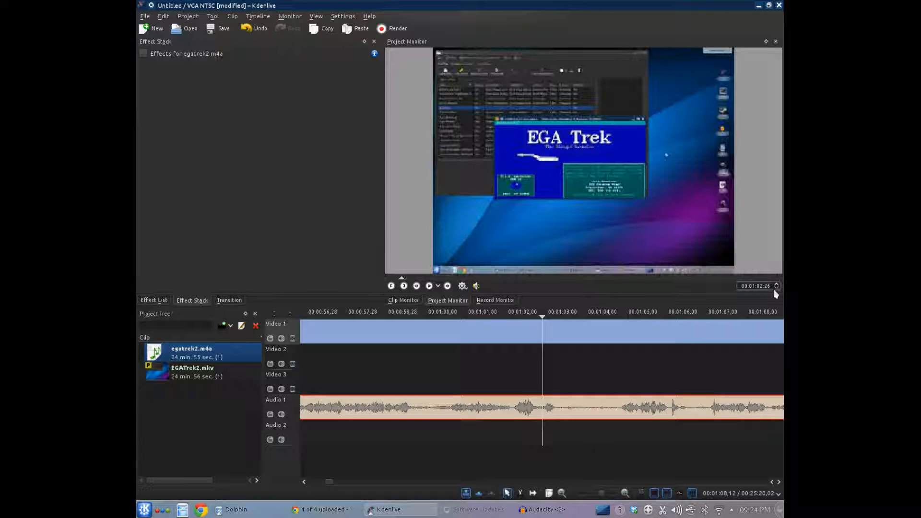
- Move egatrek2.m4a on Audio 1 three frames earlier, to start at 00:00:47:02
scroll(776, 288, up, 2)
scroll(777, 288, down, 3)
scroll(777, 289, up, 1)
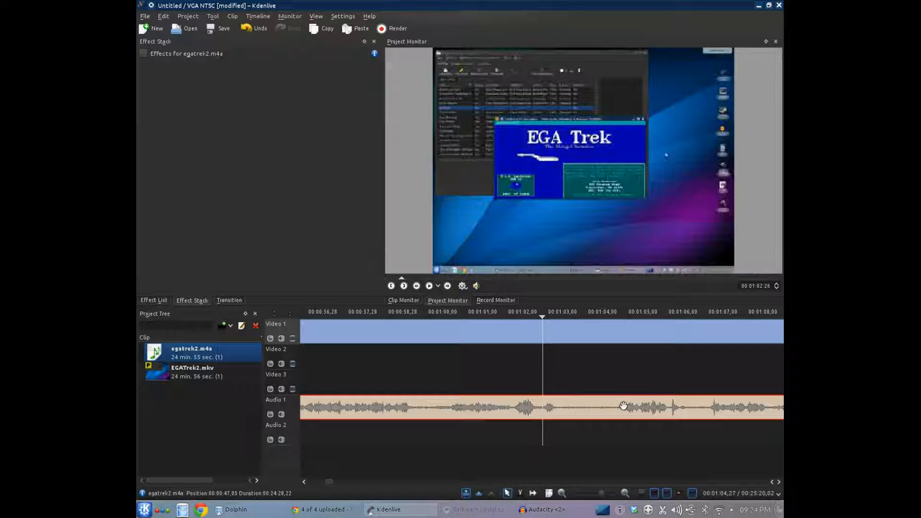
drag(623, 407, 624, 406)
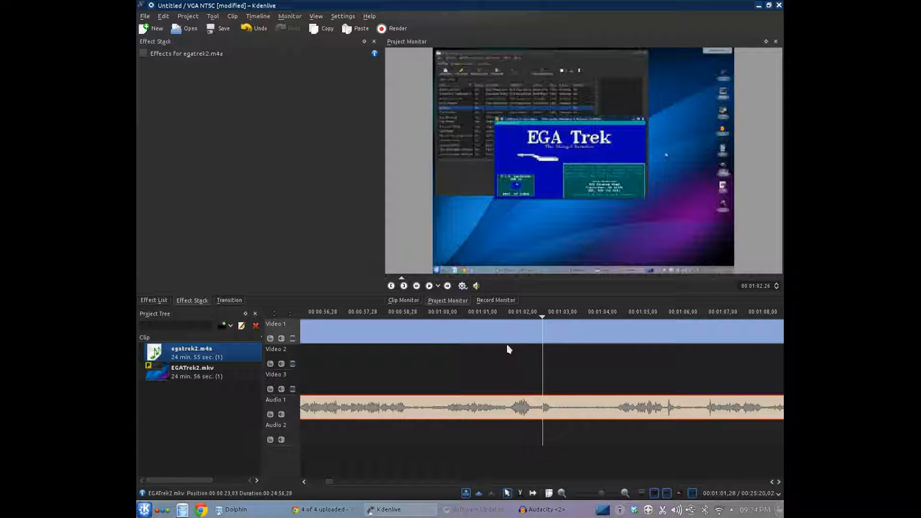
- Play the project from 00:00:54:14 past the title screen to check the sync of the shifted voice track
click(562, 492)
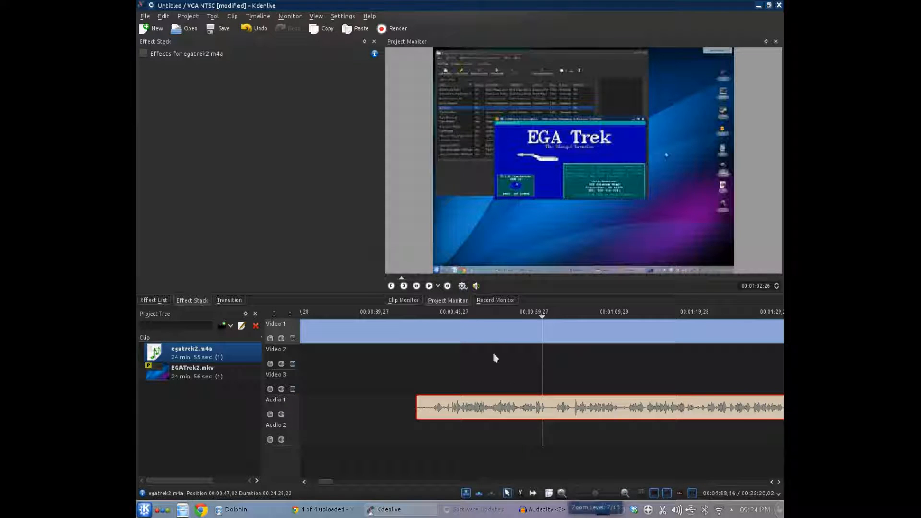
click(477, 315)
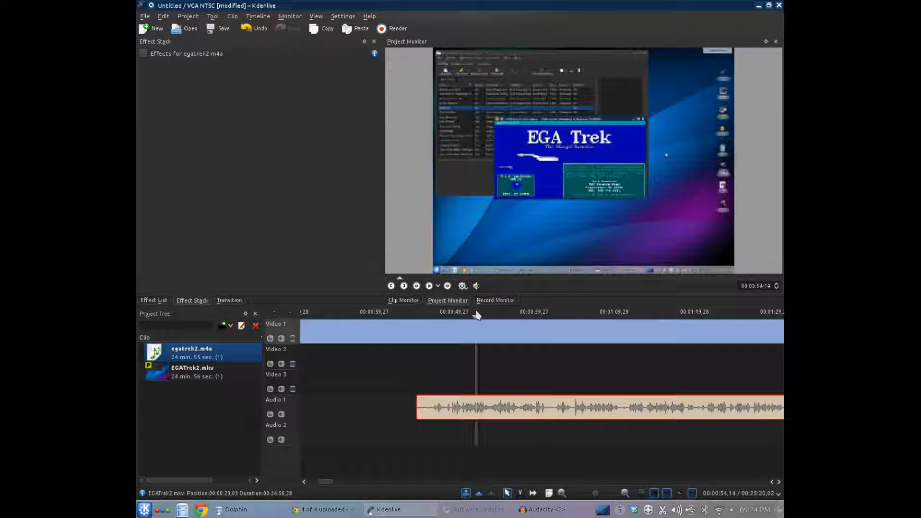
click(429, 286)
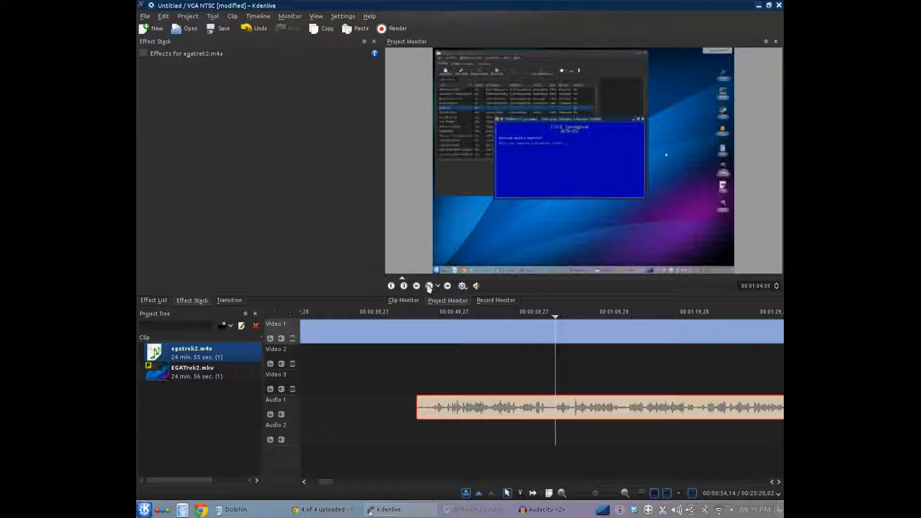
click(429, 286)
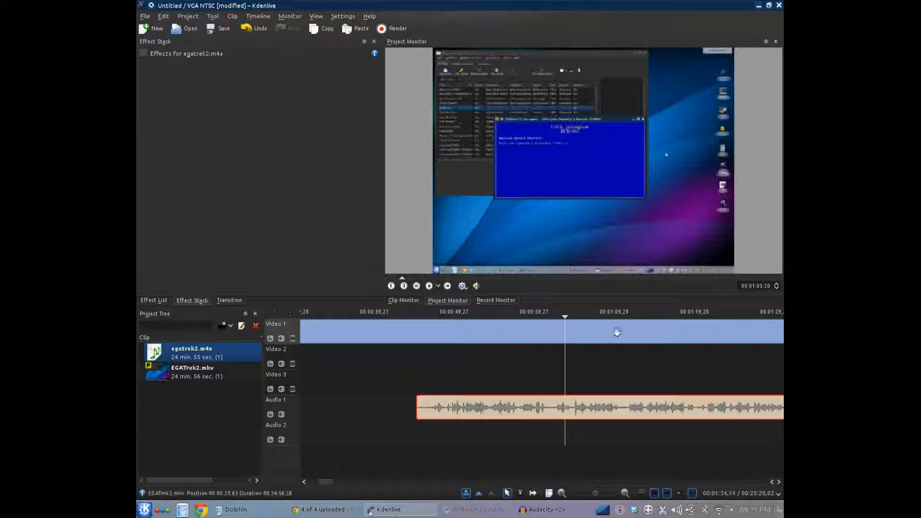
- Move egatrek2.m4a on Audio 1 one frame later, to start at 00:00:47:03
click(625, 494)
click(624, 493)
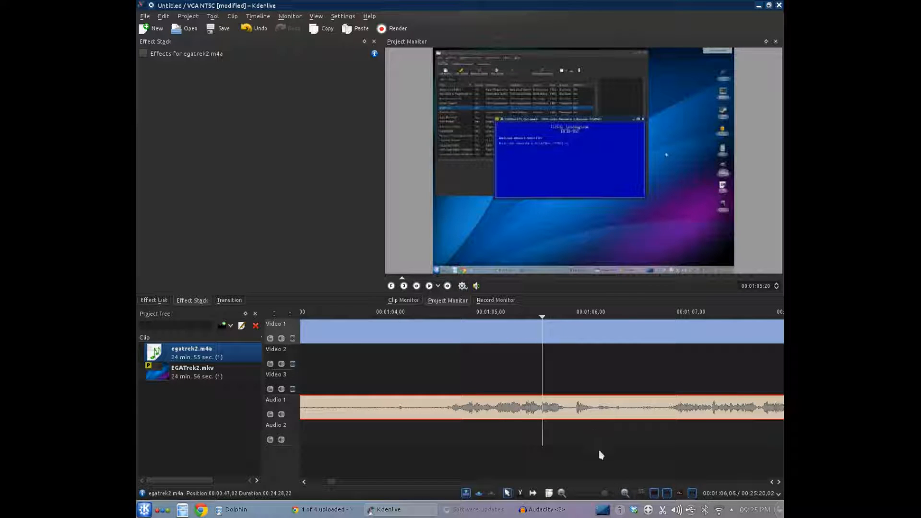
click(625, 493)
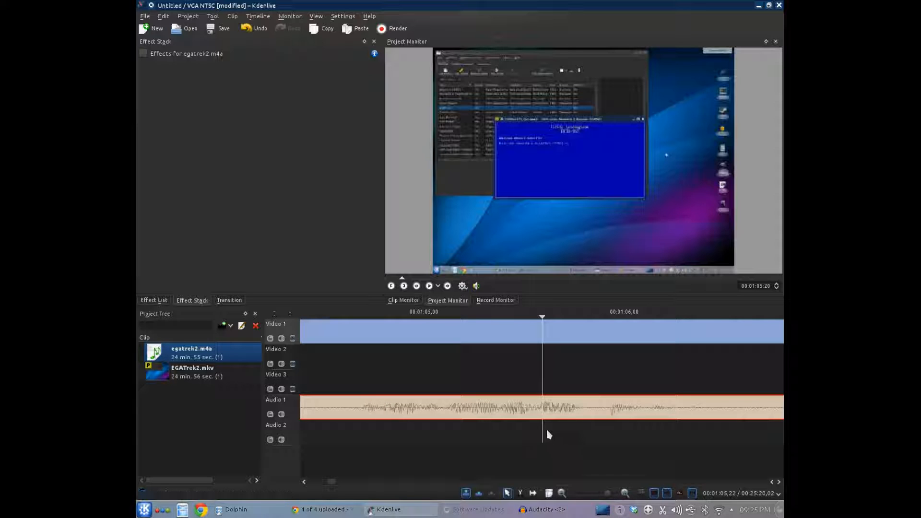
click(561, 494)
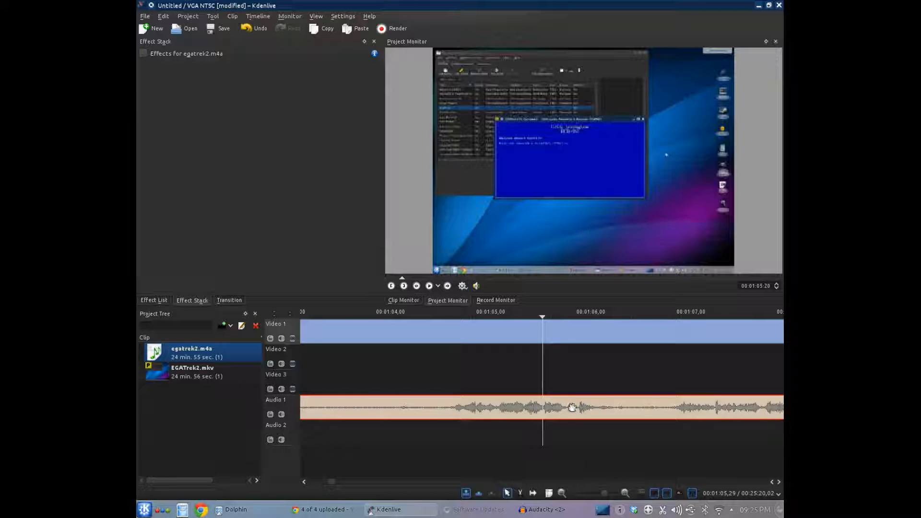
- Play the project from about 00:01:01 into the gameplay to check the sync after the one-frame adjustment
click(562, 493)
click(562, 493)
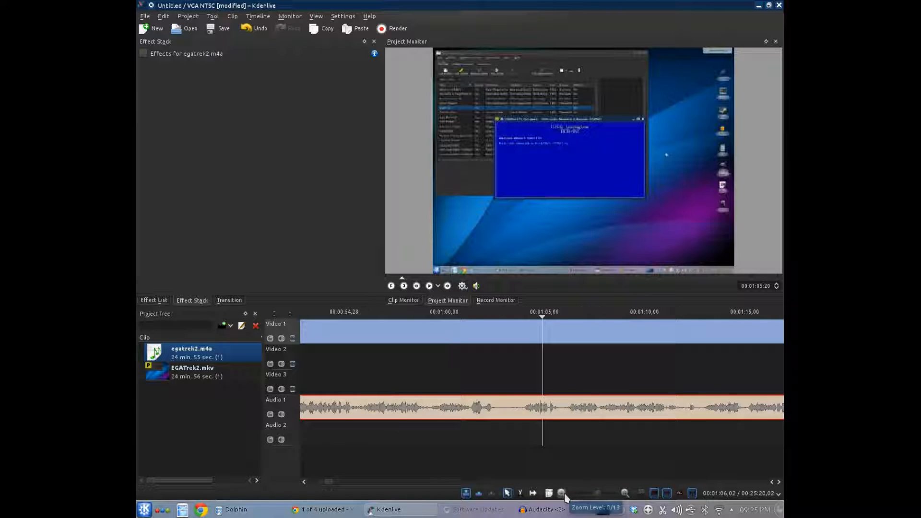
click(562, 493)
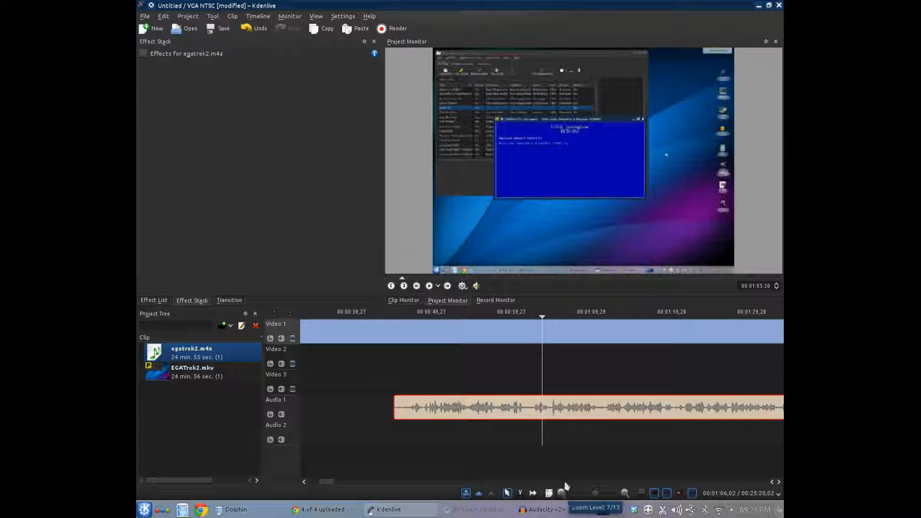
click(623, 493)
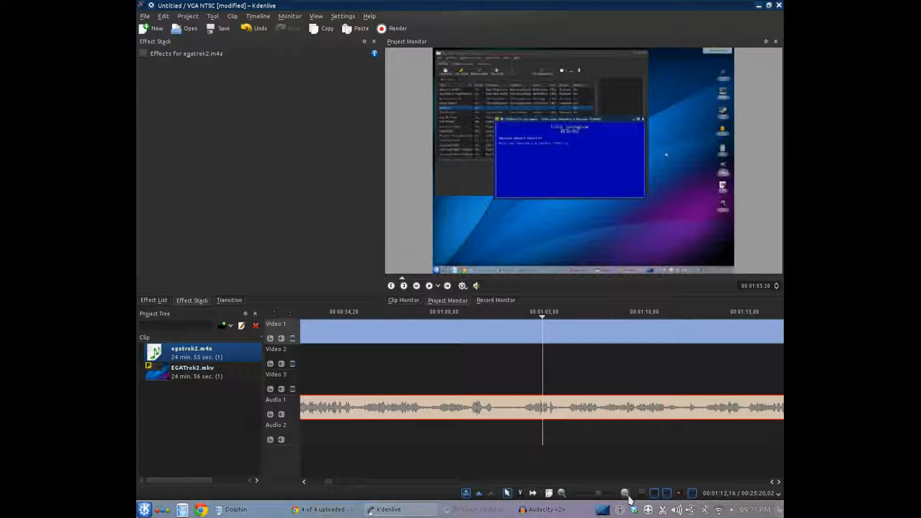
click(464, 346)
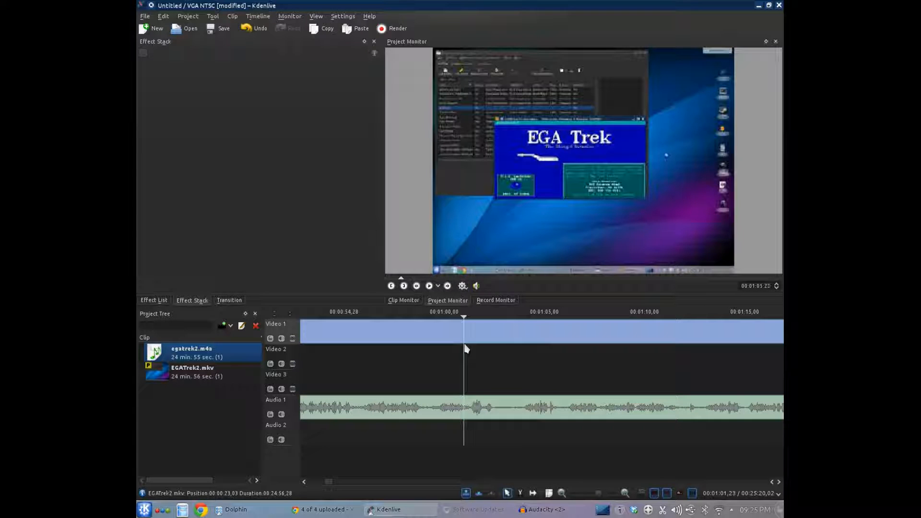
click(429, 286)
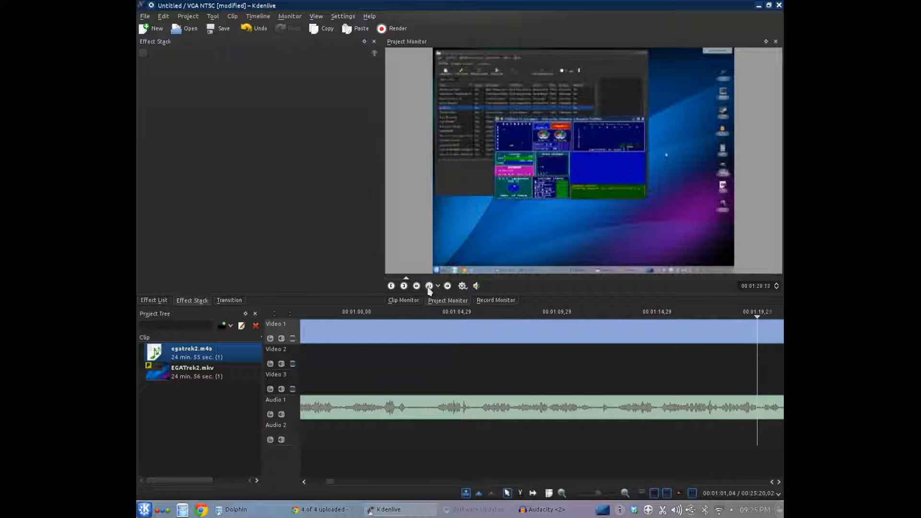
click(428, 287)
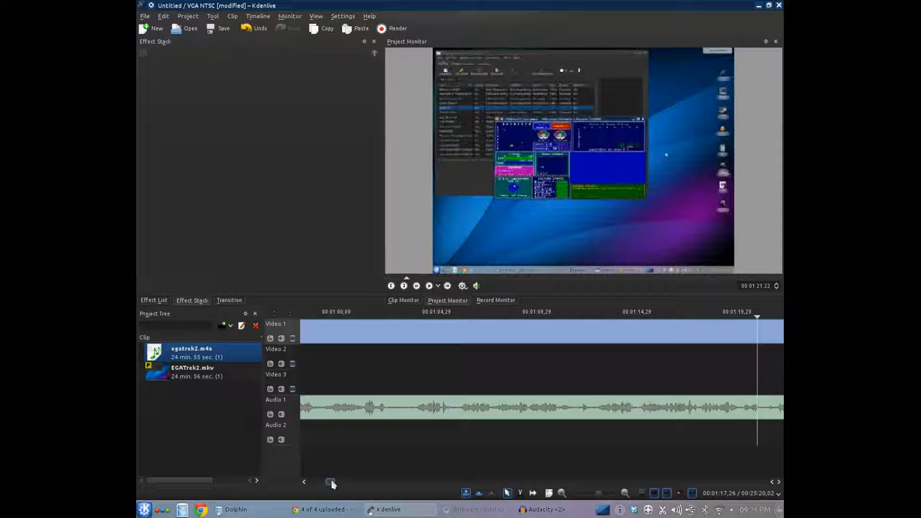
- Examine where the video and voice clips start and end relative to each other on the timeline
mouse_move(331, 483)
mouse_down()
mouse_move(312, 484)
mouse_move(321, 483)
mouse_up()
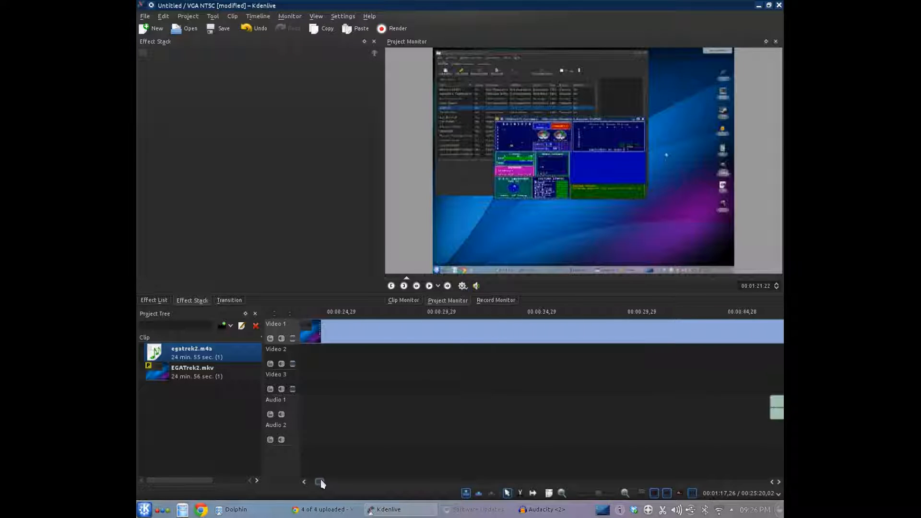
click(561, 494)
click(562, 494)
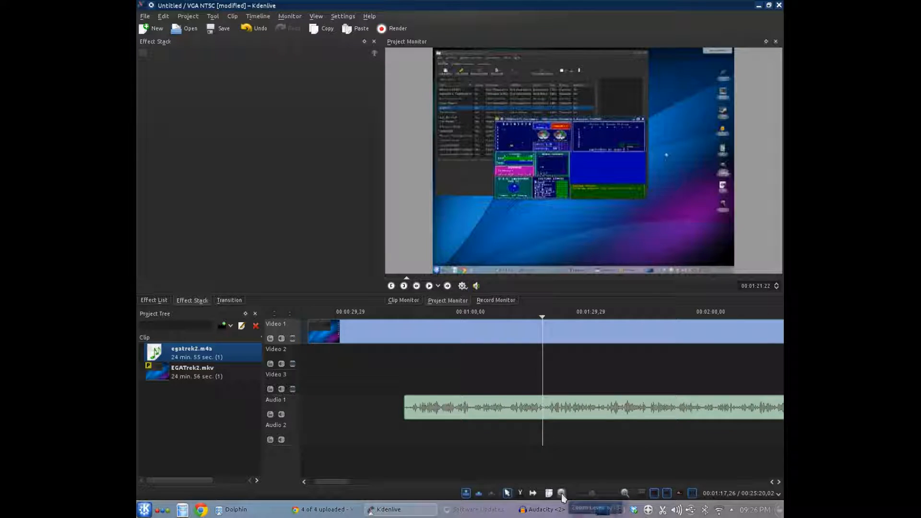
click(563, 494)
click(565, 495)
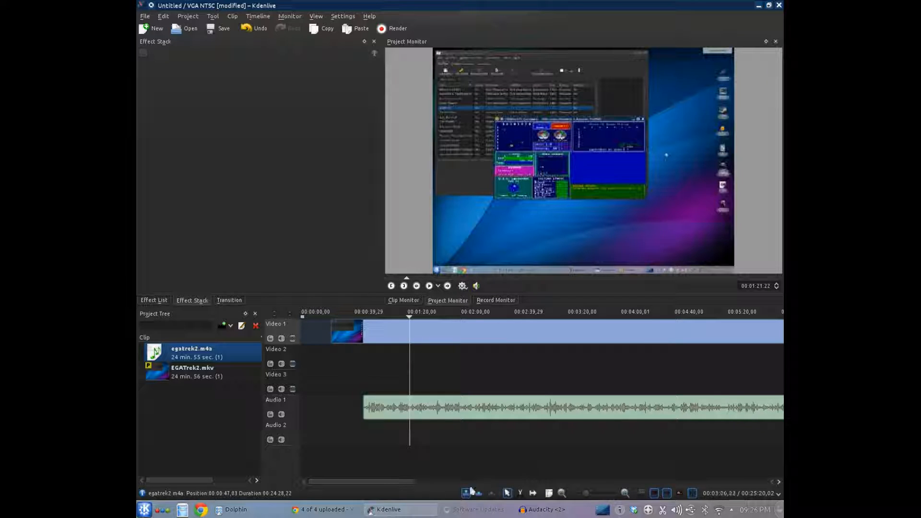
drag(390, 486, 777, 482)
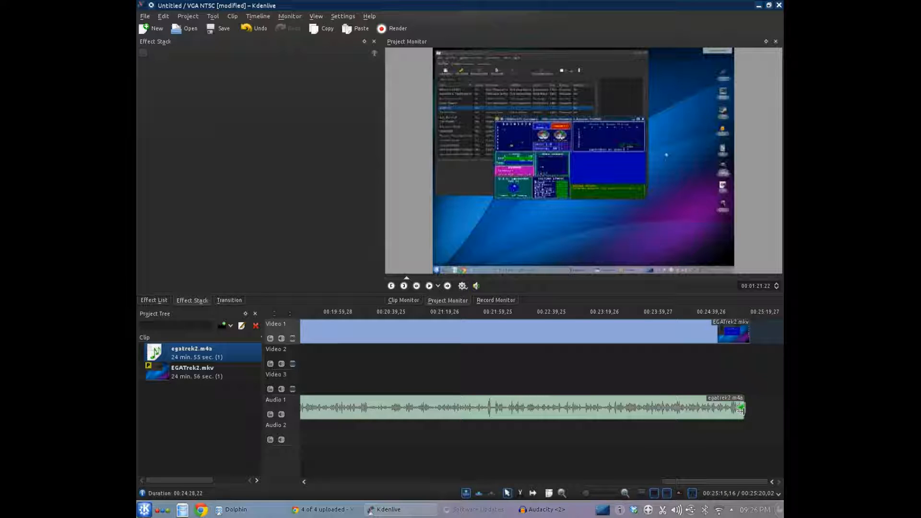
drag(728, 482, 332, 471)
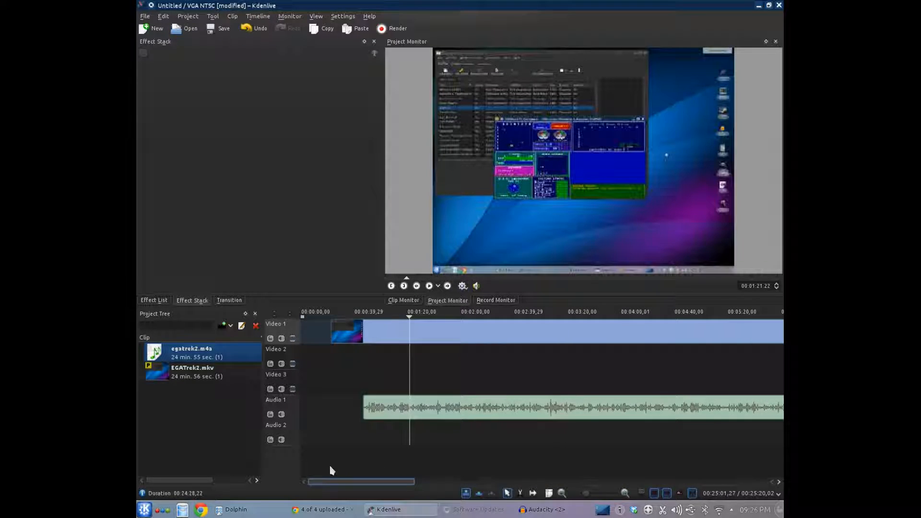
- Group the egatrek2.m4a clip on Audio 1 with the EGATrek2.mkv clip on Video 1
click(435, 410)
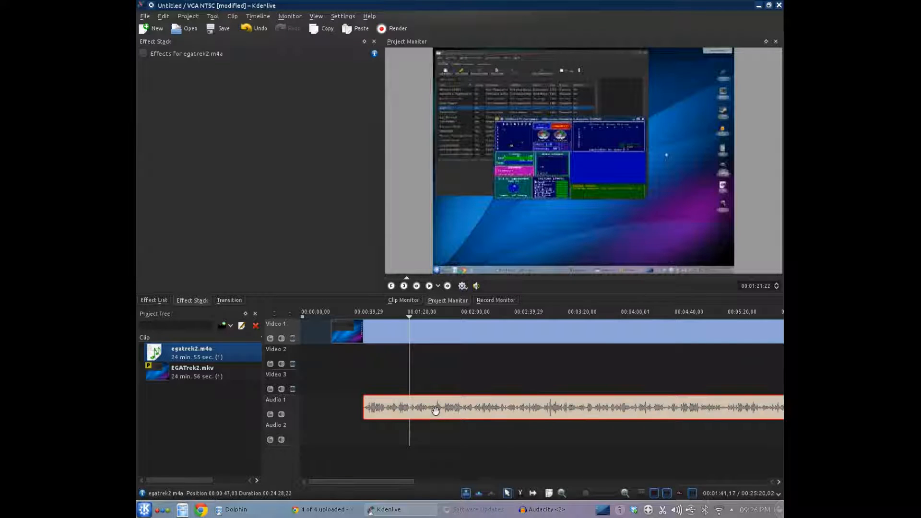
click(482, 332)
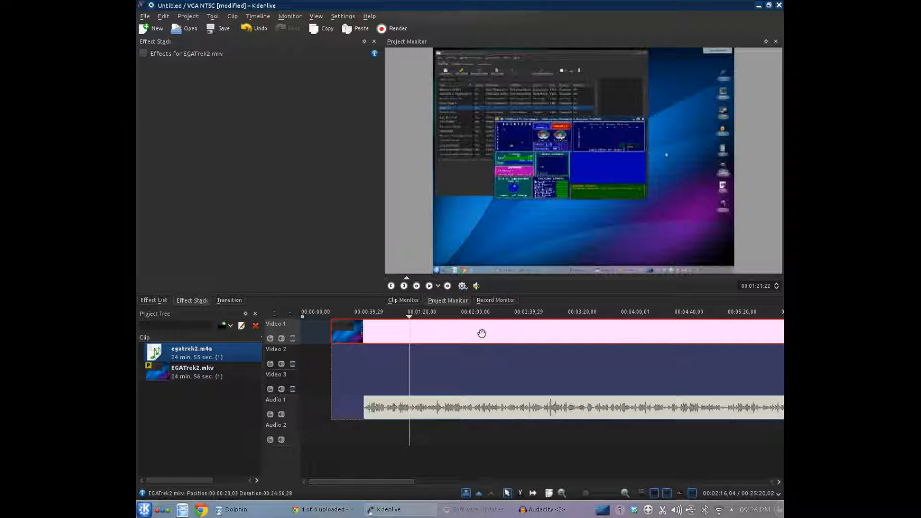
right_click(482, 333)
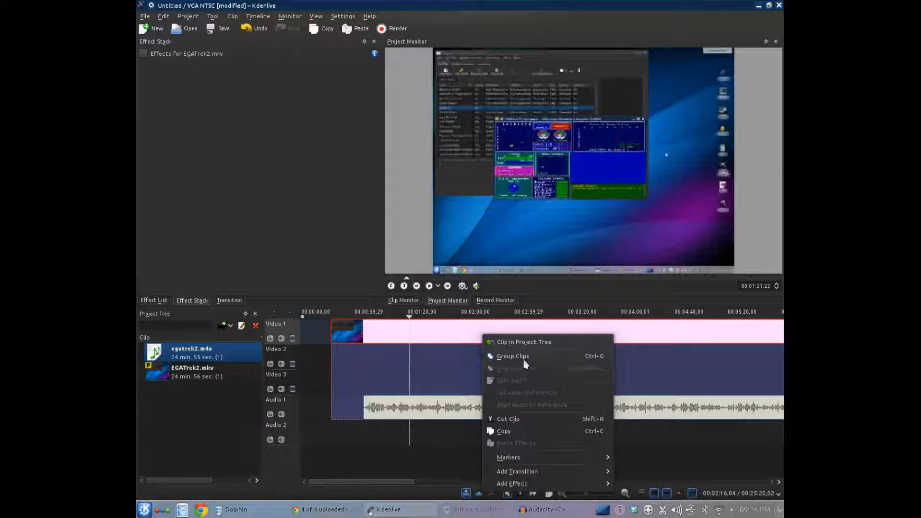
click(524, 362)
click(499, 436)
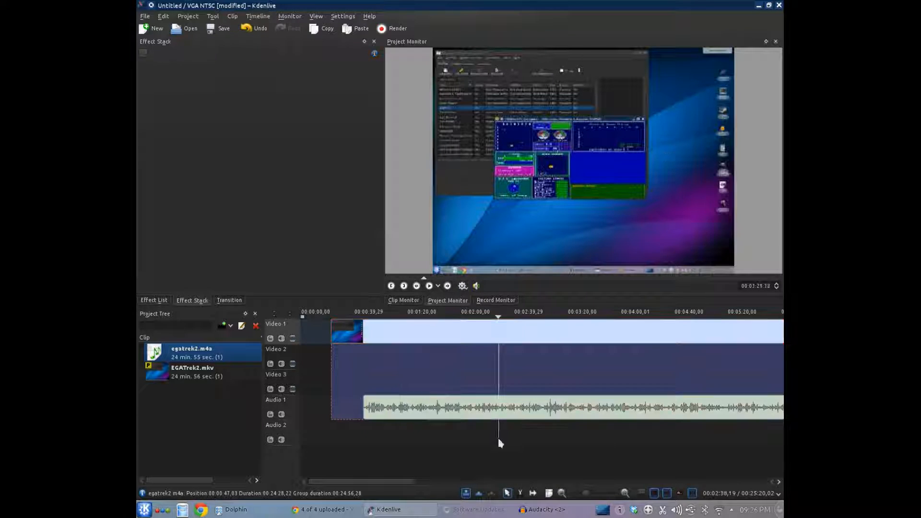
- Move the grouped clips so EGATrek2.mkv starts at 00:00:32:05 on Video 1, and ungroup them
drag(498, 322, 509, 358)
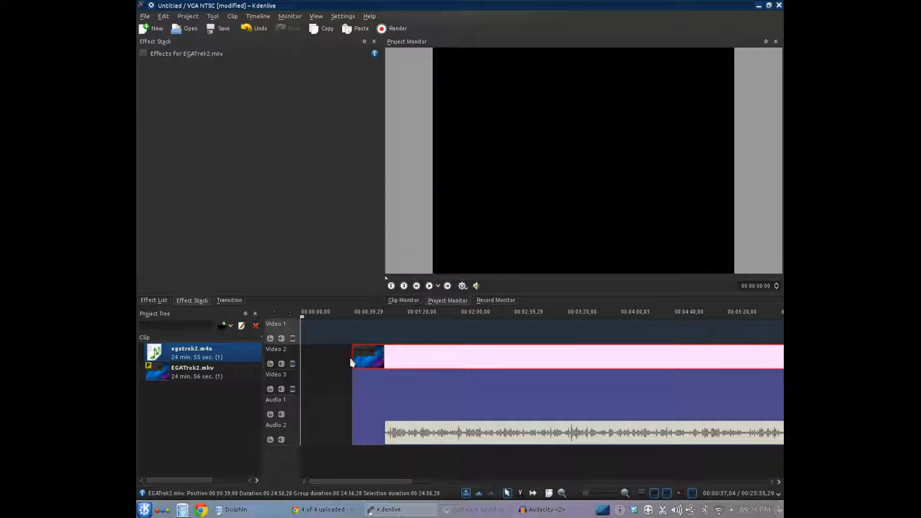
drag(460, 364, 452, 333)
right_click(498, 333)
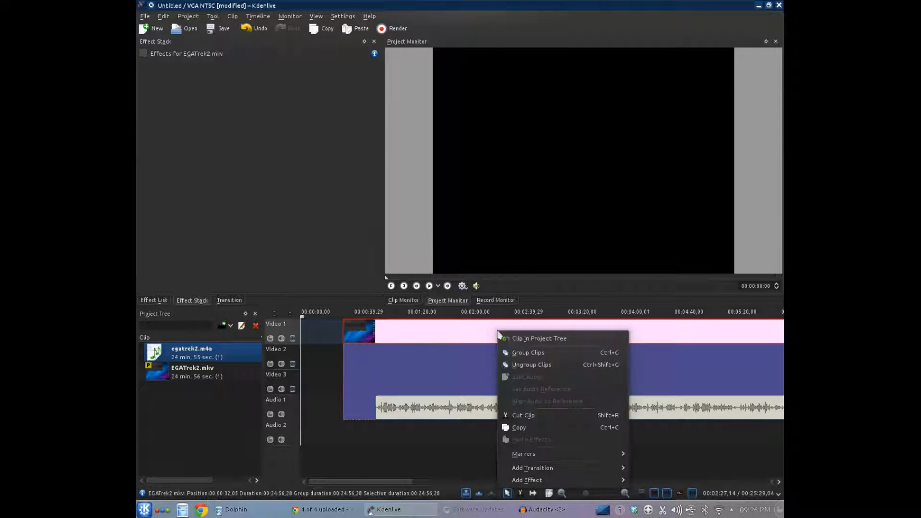
click(537, 365)
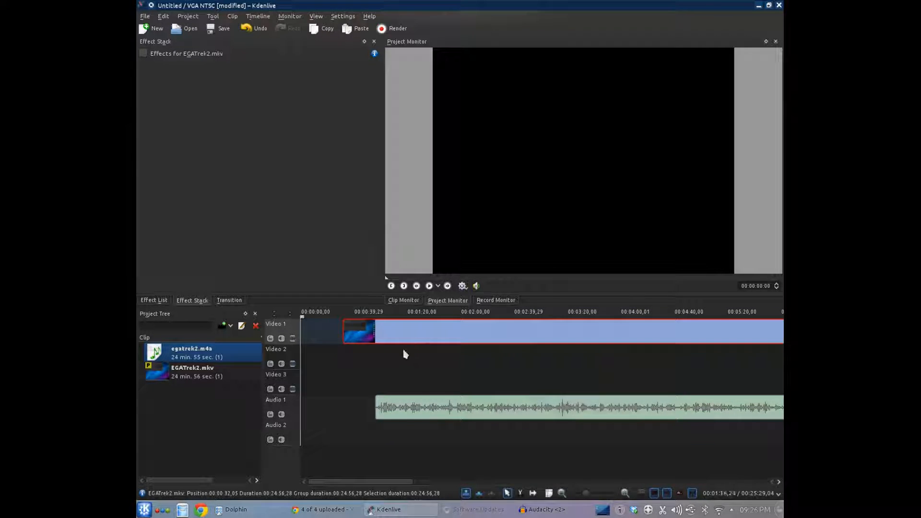
- Trim EGATrek2.mkv on Video 1 to the voice clip's start and end, cropping 00:00:24:00 from its beginning
click(350, 330)
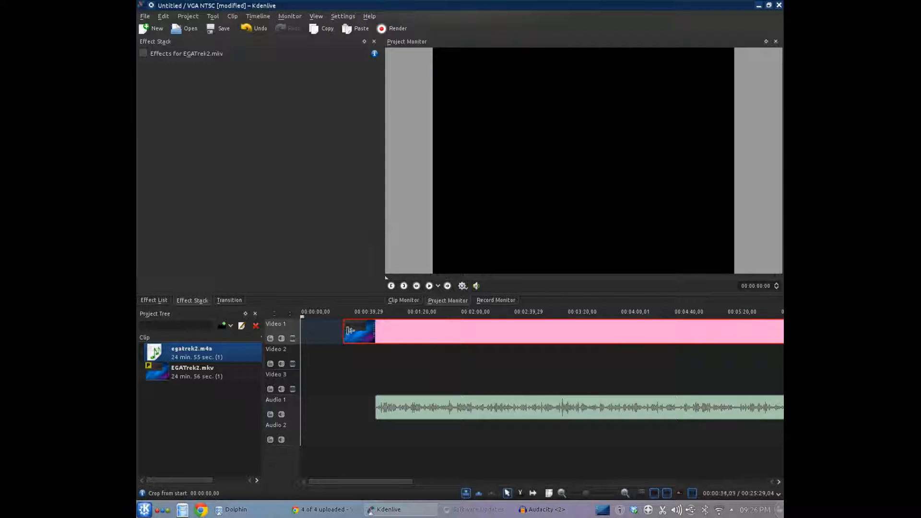
drag(350, 330, 379, 329)
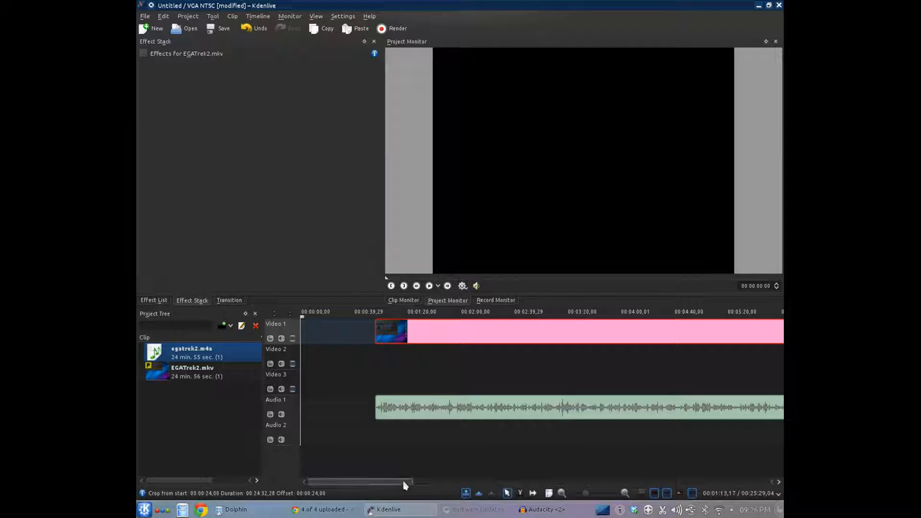
drag(405, 481, 779, 462)
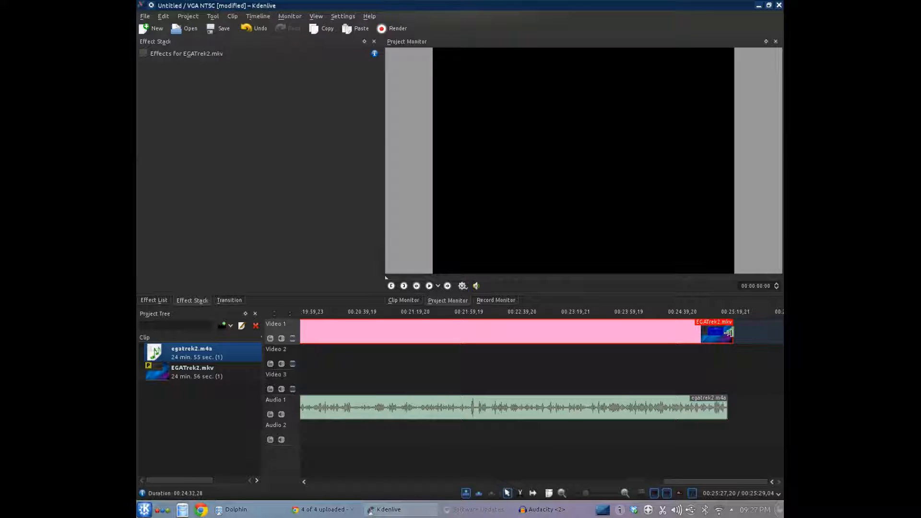
mouse_move(727, 333)
mouse_down()
mouse_move(702, 334)
mouse_move(743, 335)
mouse_move(724, 335)
mouse_up()
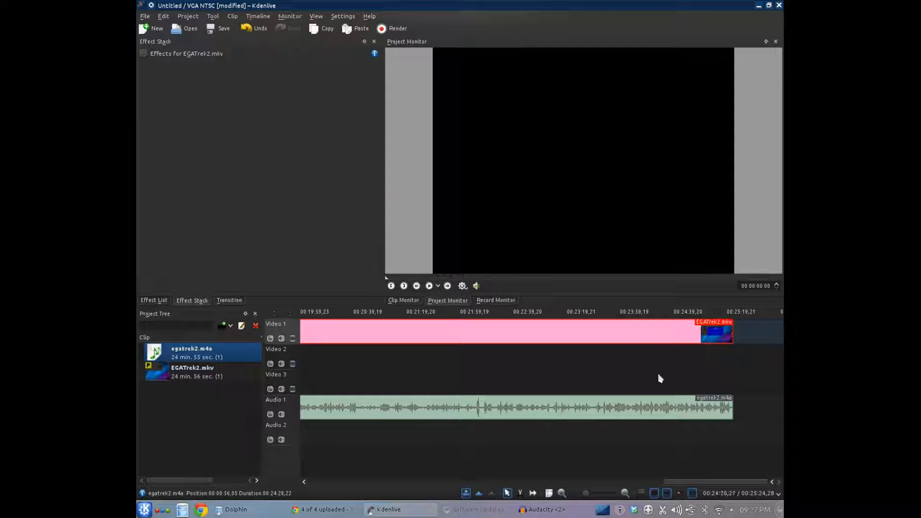
click(655, 404)
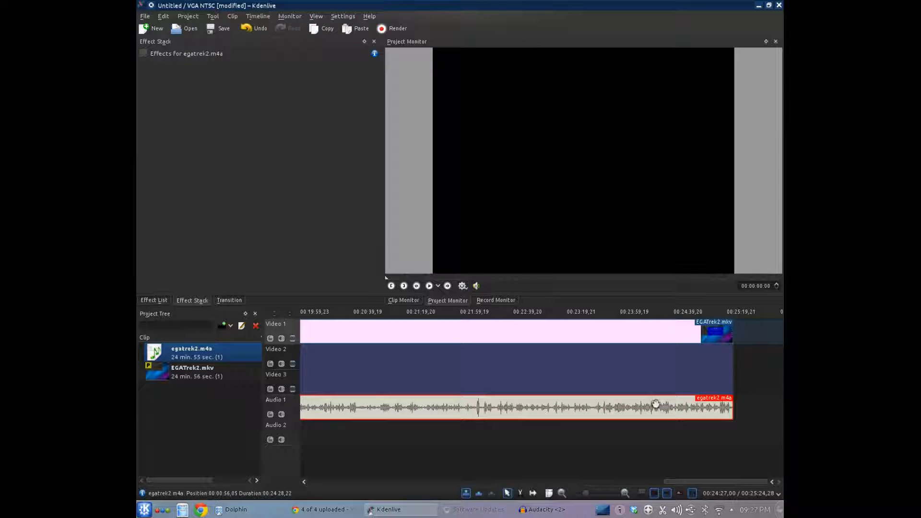
right_click(656, 404)
click(701, 269)
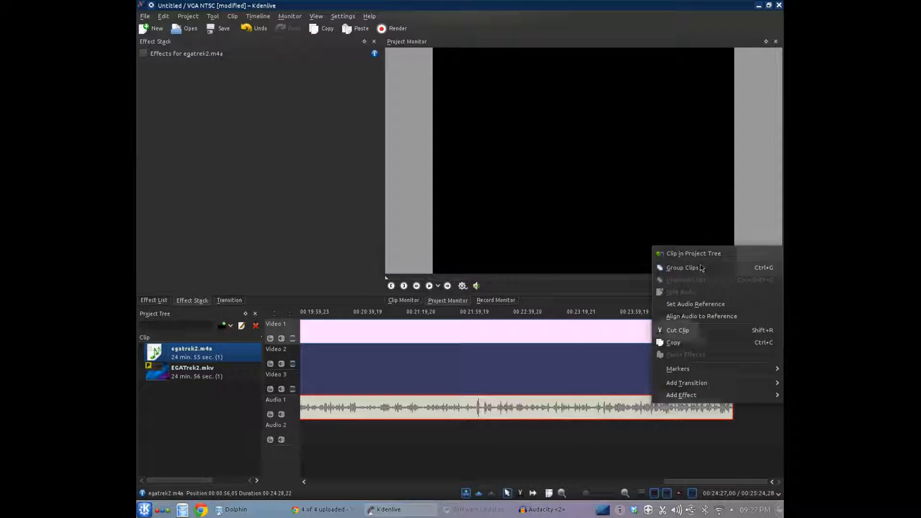
drag(678, 481, 249, 440)
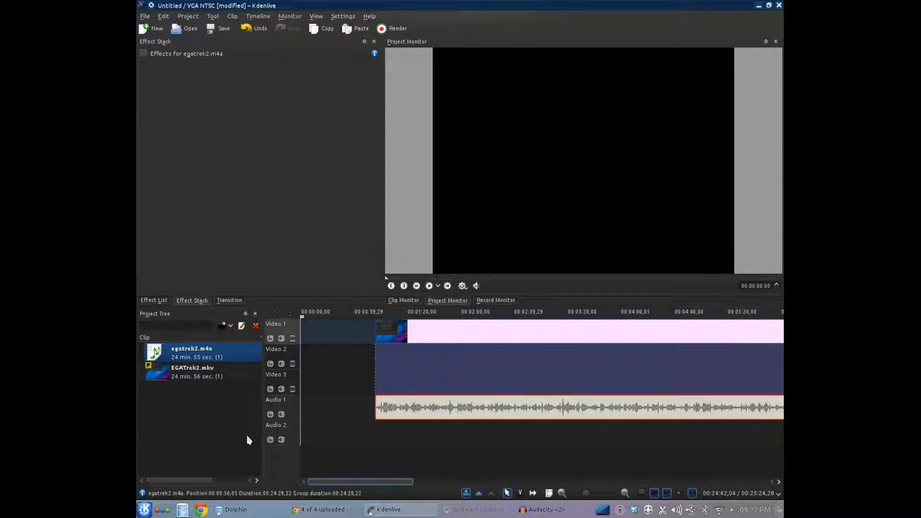
right_click(452, 332)
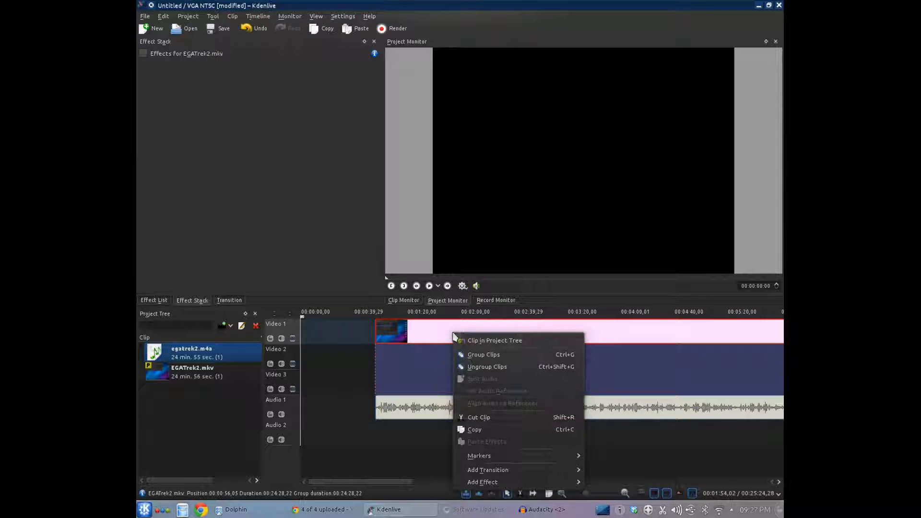
click(483, 372)
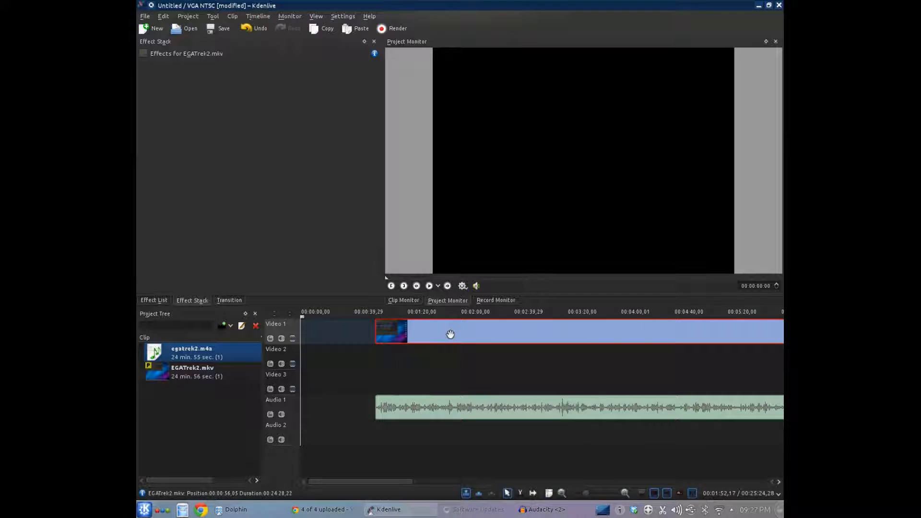
- Move EGATrek2.mkv from Video 1 to Video 2 at the same start time, and group it with egatrek2.m4a on Audio 1
drag(450, 335, 452, 347)
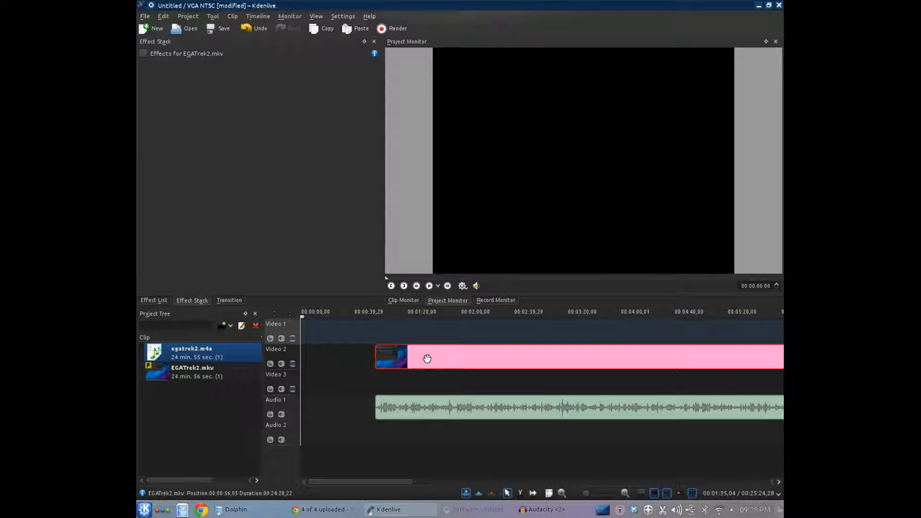
click(427, 408)
right_click(427, 409)
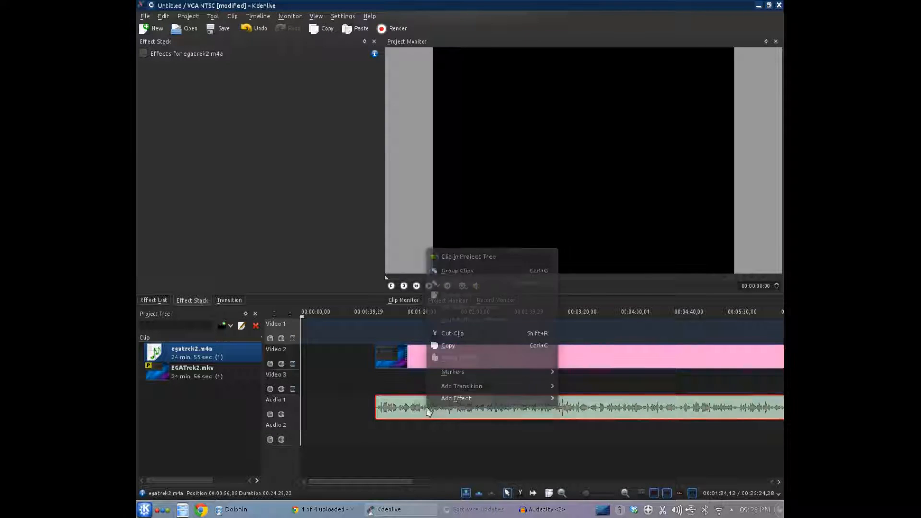
click(461, 270)
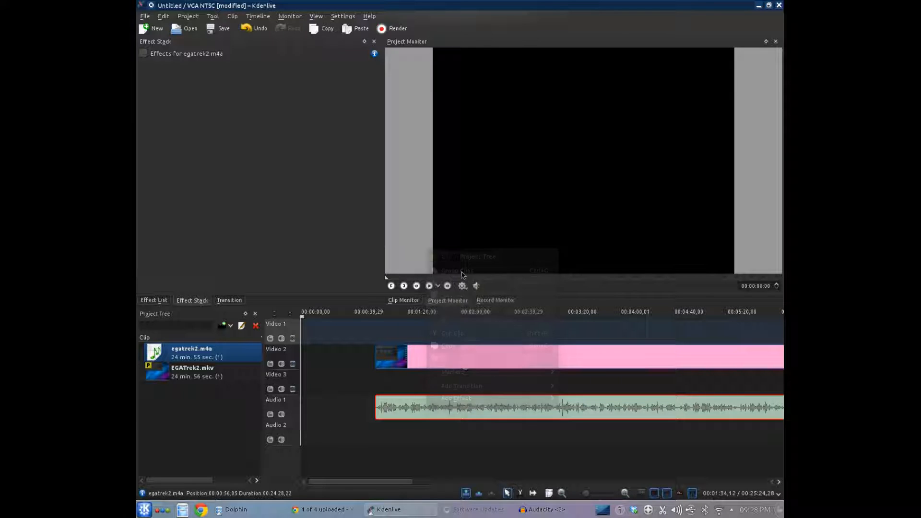
click(426, 410)
right_click(426, 411)
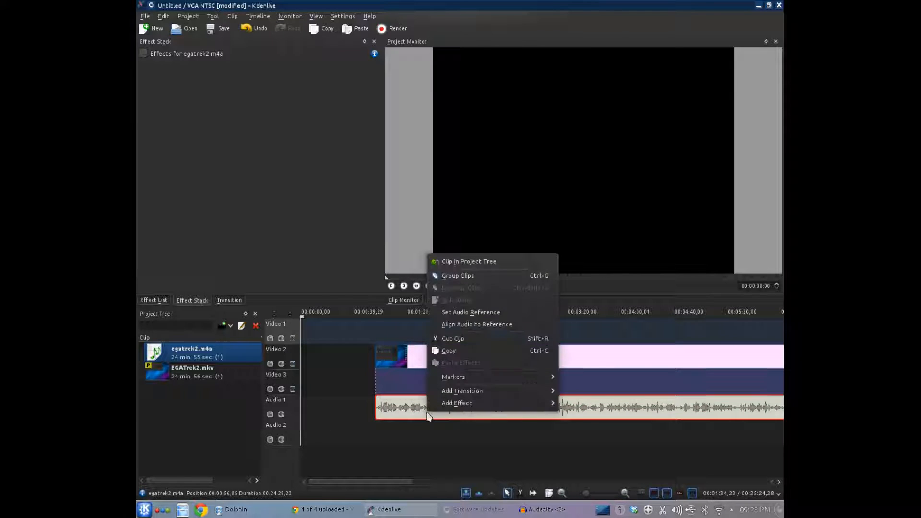
click(455, 274)
- Shift the grouped video and voice clips about 4 seconds earlier on the timeline and return the playhead to the project start
click(346, 401)
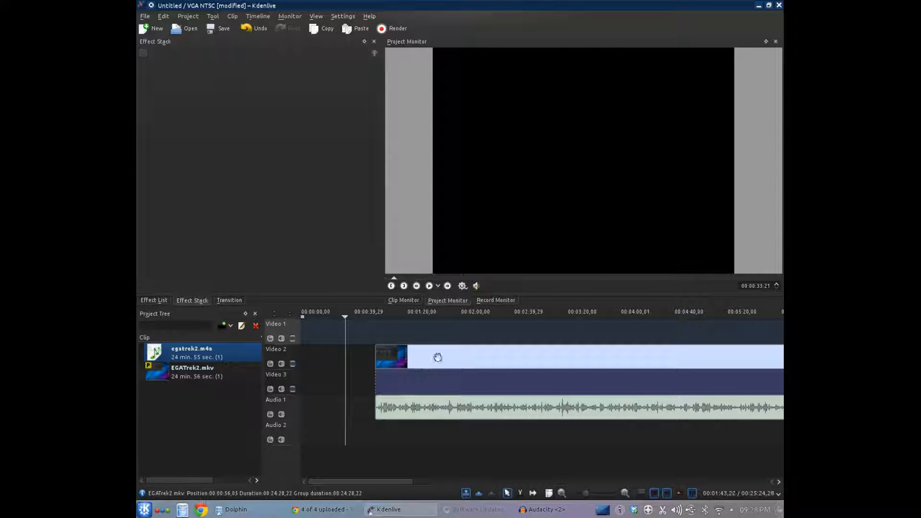
mouse_move(436, 355)
mouse_down()
mouse_move(411, 356)
mouse_move(456, 370)
mouse_move(434, 359)
mouse_up()
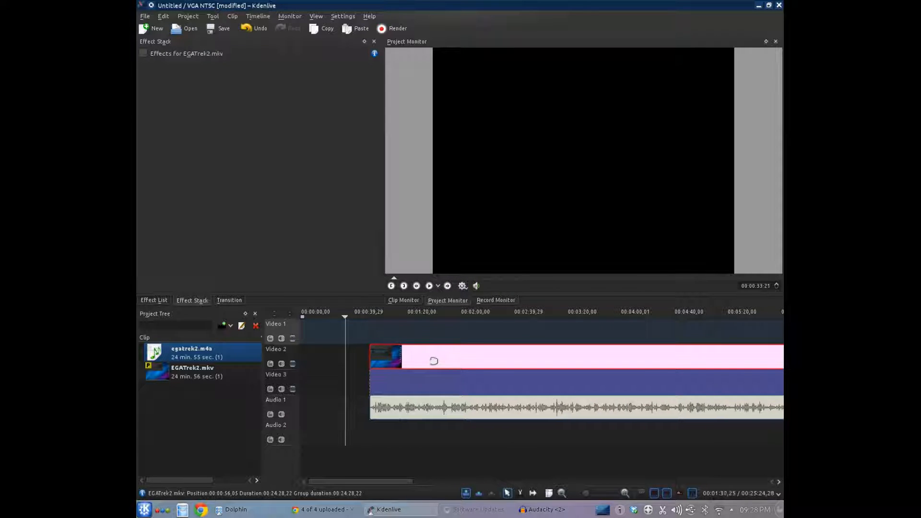
key(Home)
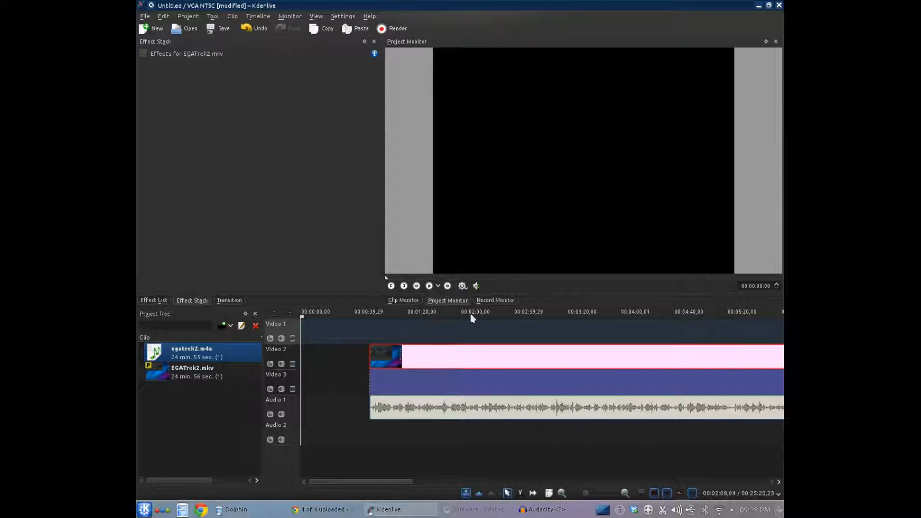
- Preview the gameplay at 00:02:16:03 and add the Crop, Scale and Position effect to EGATrek2.mkv on Video 2
click(480, 327)
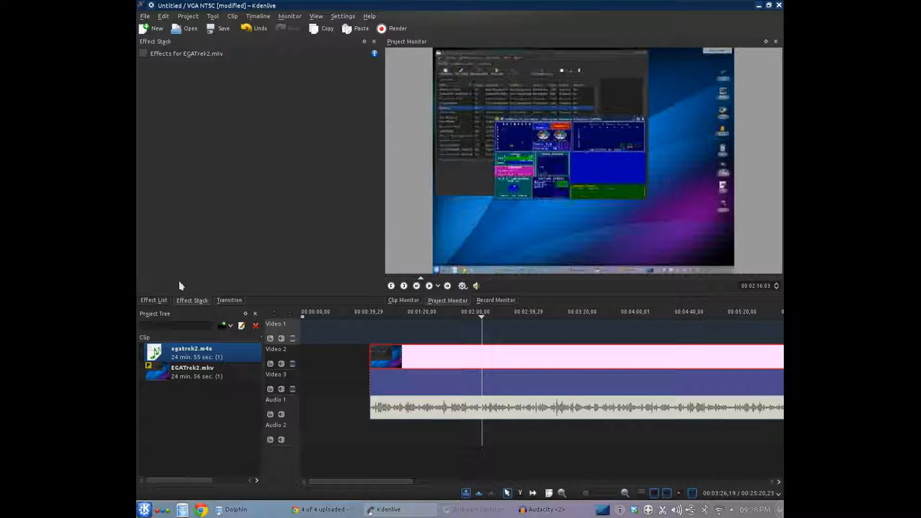
click(155, 302)
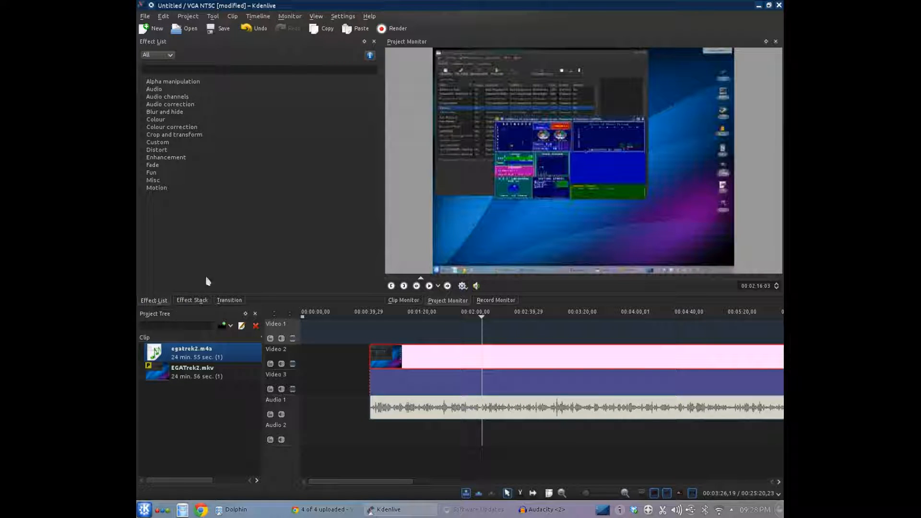
click(143, 136)
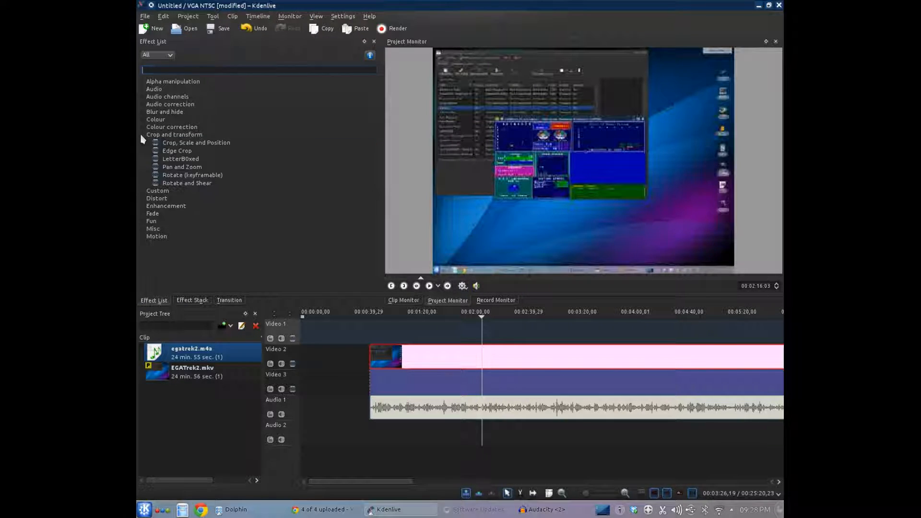
click(192, 144)
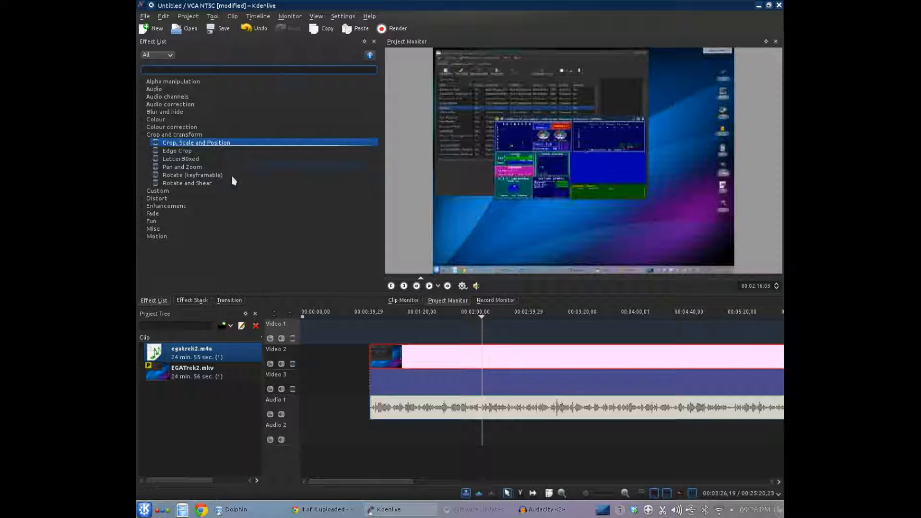
drag(218, 144, 479, 361)
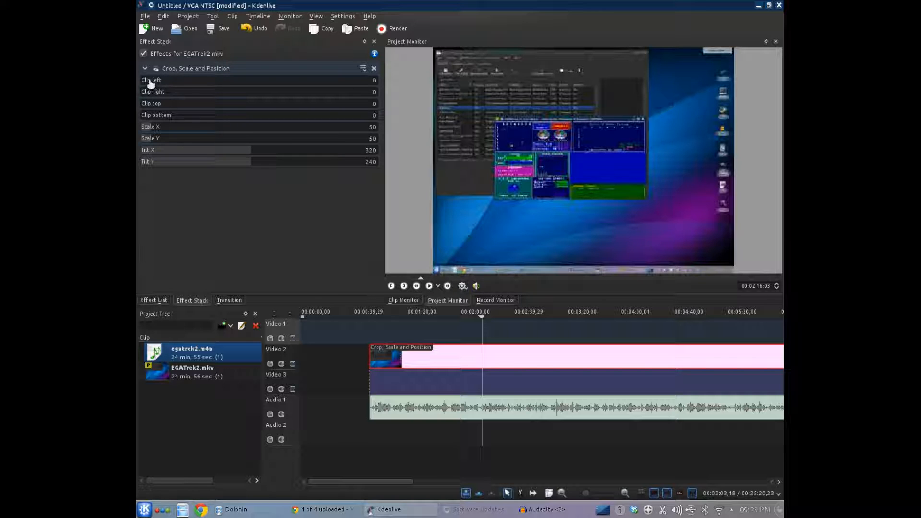
- Crop EGATrek2.mkv to the game window with Clip left 129, Clip right 187, Clip top 142 and Clip bottom 156, and play a preview
drag(151, 84, 186, 83)
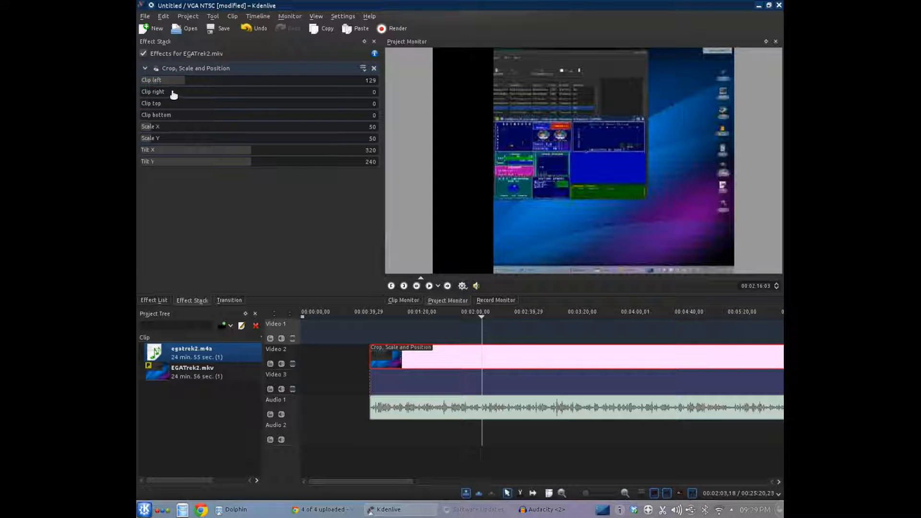
drag(171, 93, 214, 117)
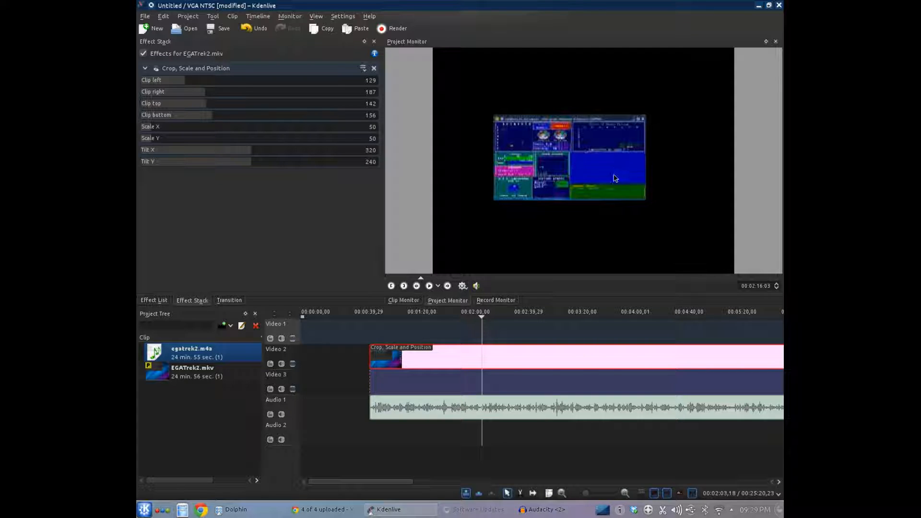
click(429, 286)
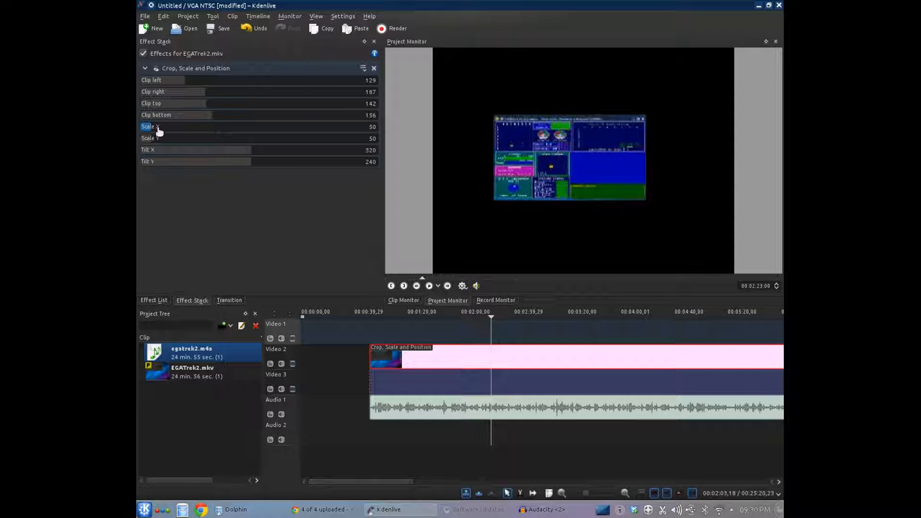
- Enlarge the cropped game picture to Scale X 129 and Scale Y 127, and reposition it with Tilt X 156 and Tilt Y 64
drag(158, 128, 157, 142)
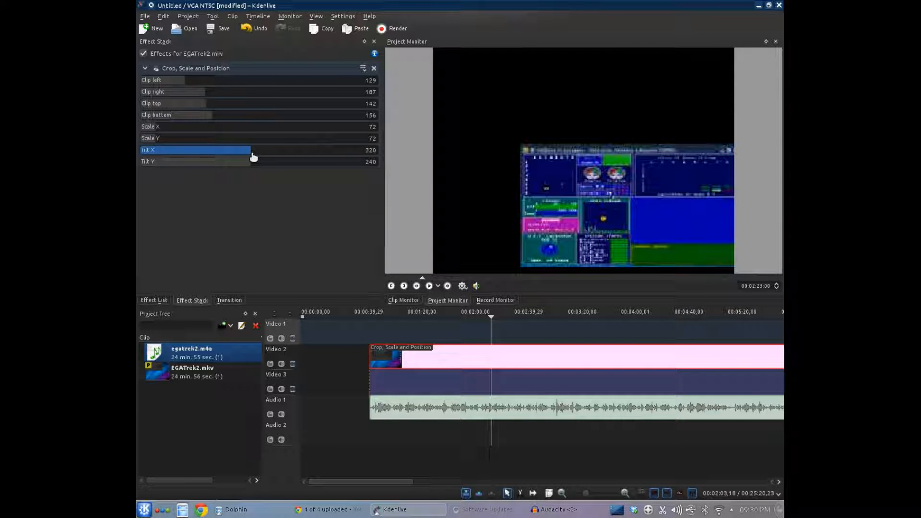
drag(253, 157, 230, 164)
click(167, 133)
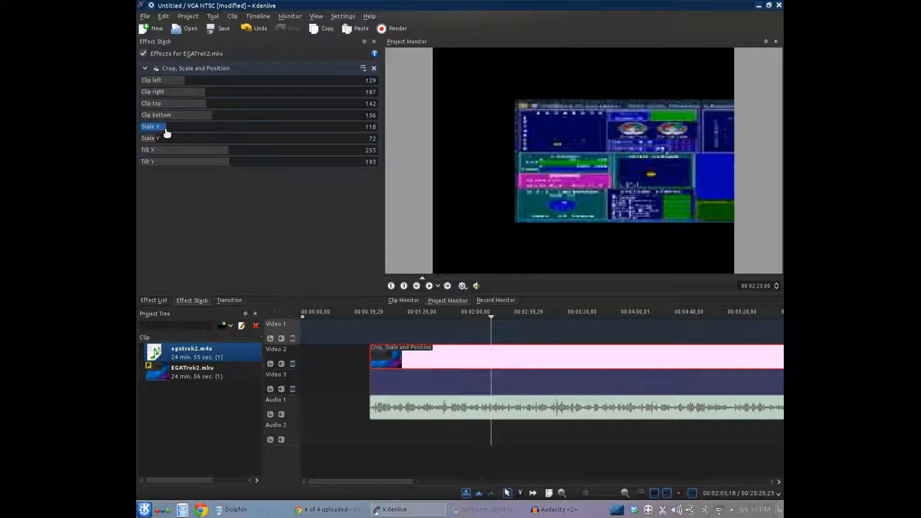
drag(167, 133, 195, 152)
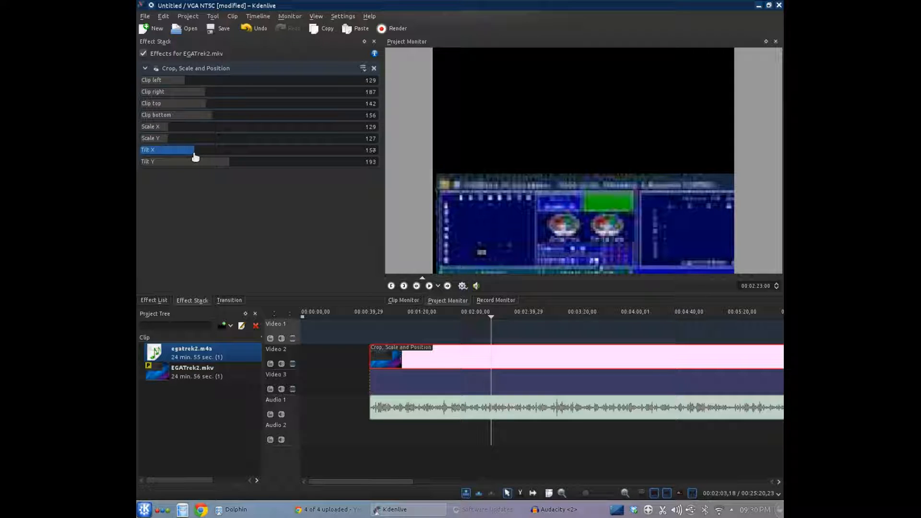
click(204, 164)
drag(204, 165, 171, 162)
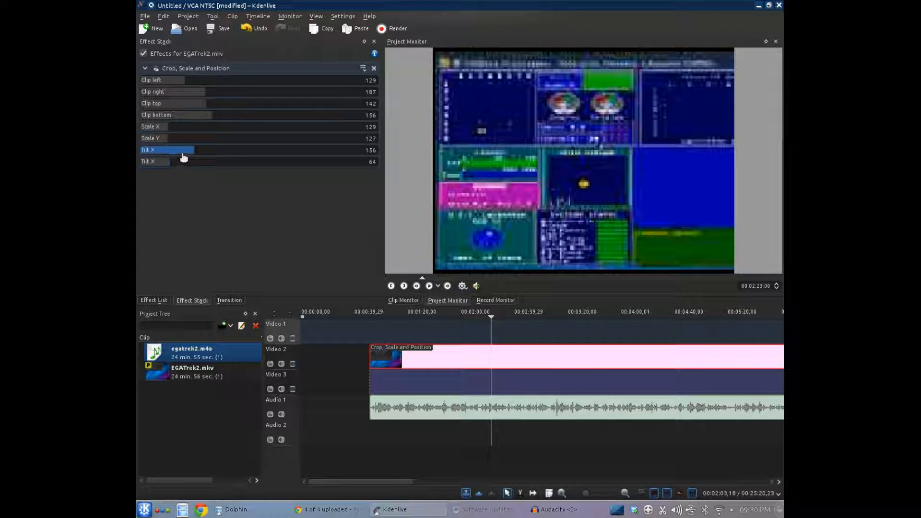
- Narrow the game picture to fit the frame width by setting Scale X to 89 and Tilt X to 208
drag(196, 155, 164, 135)
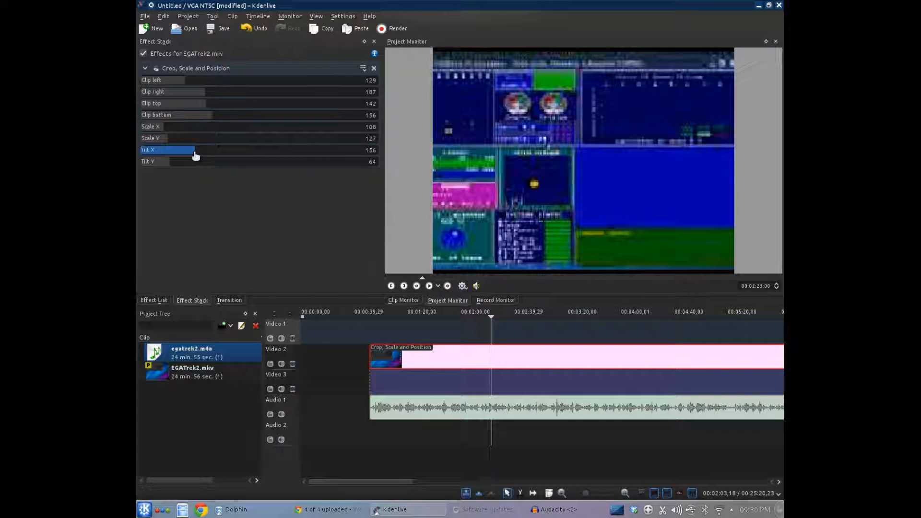
mouse_move(196, 155)
mouse_down()
mouse_move(205, 156)
mouse_move(185, 153)
mouse_move(205, 154)
mouse_move(194, 157)
mouse_up()
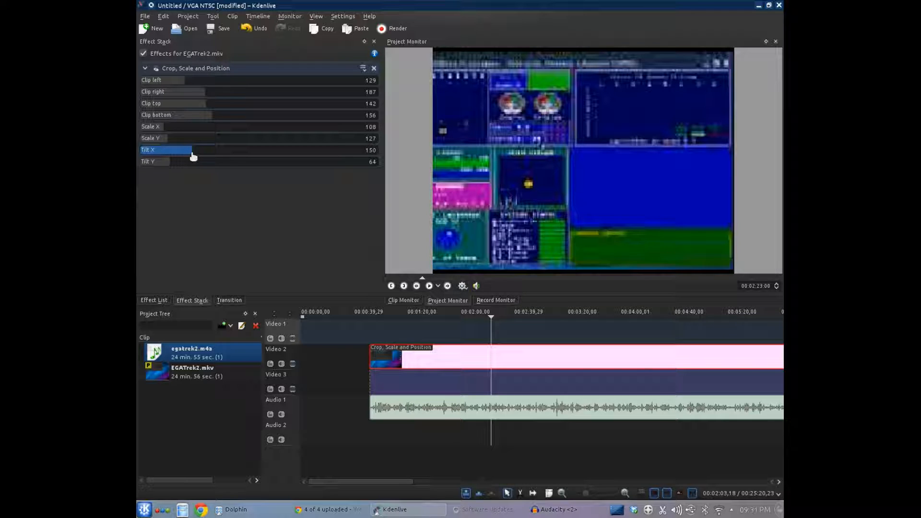
drag(194, 156, 207, 158)
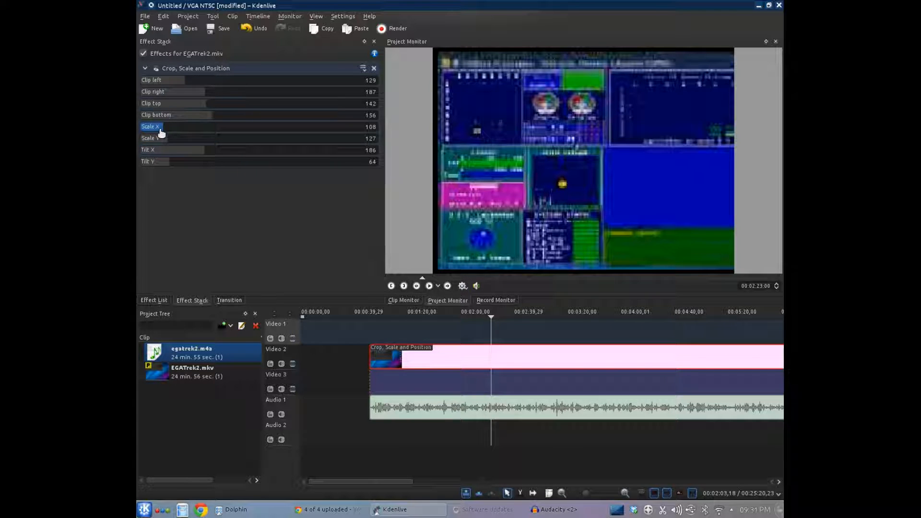
drag(161, 133, 217, 154)
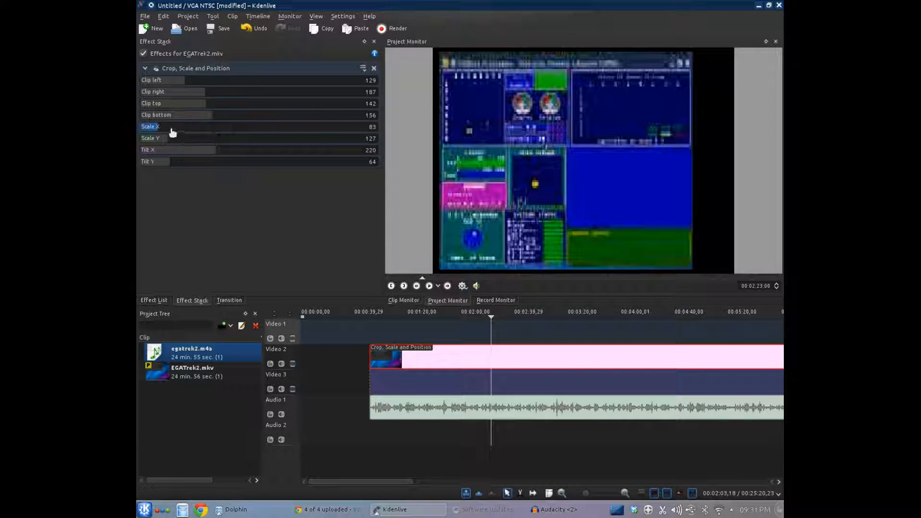
drag(162, 132, 185, 152)
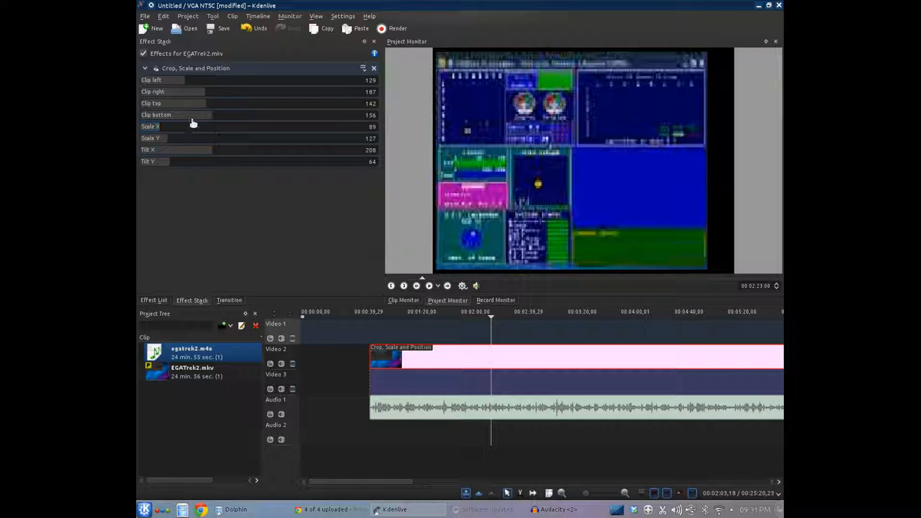
- Tighten the crop around the game screen by setting Clip top to 156 and Clip right to 188
drag(217, 108, 218, 111)
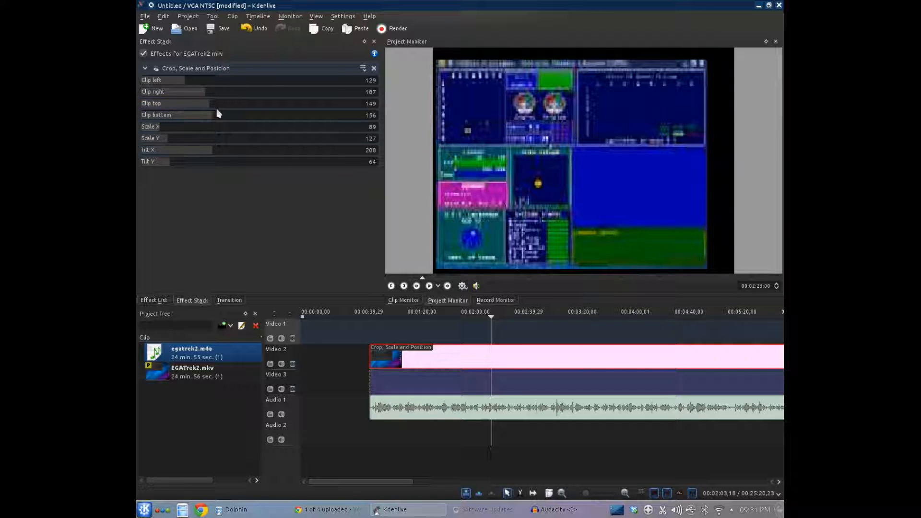
scroll(216, 101, up, 5)
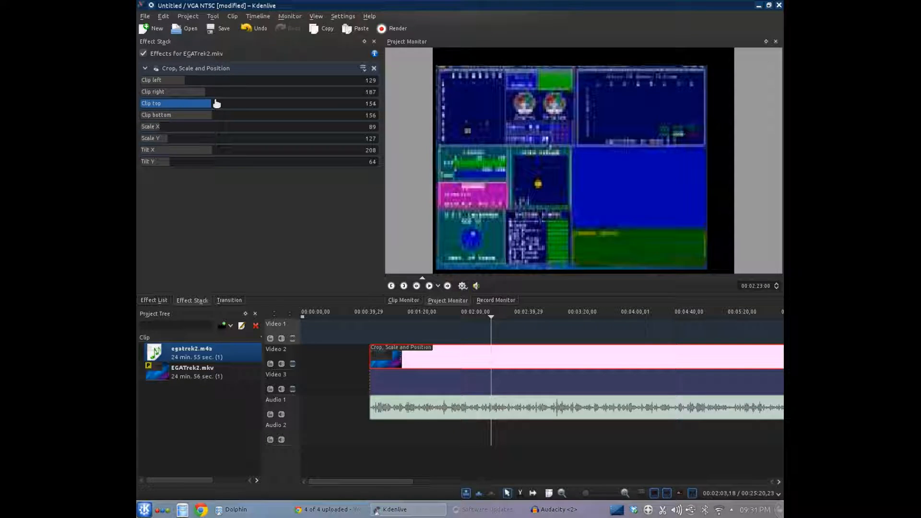
scroll(217, 103, up, 2)
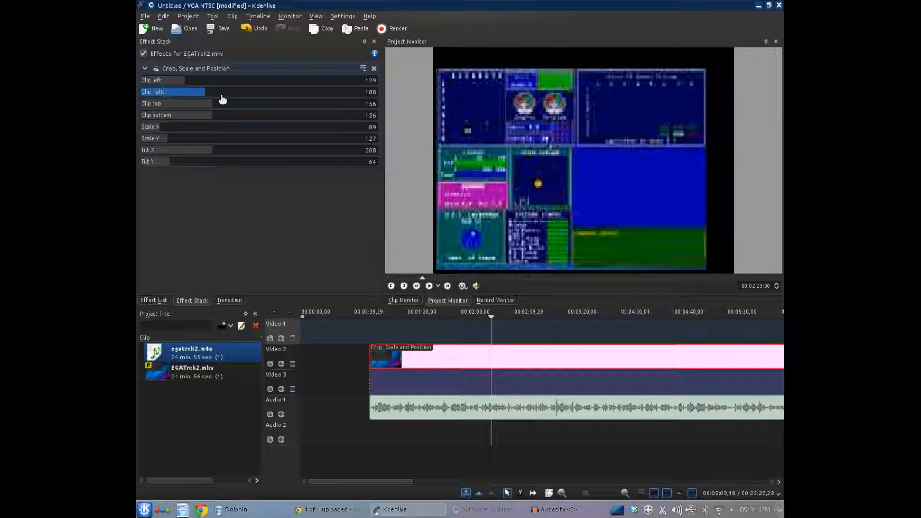
scroll(223, 100, down, 1)
scroll(222, 100, down, 3)
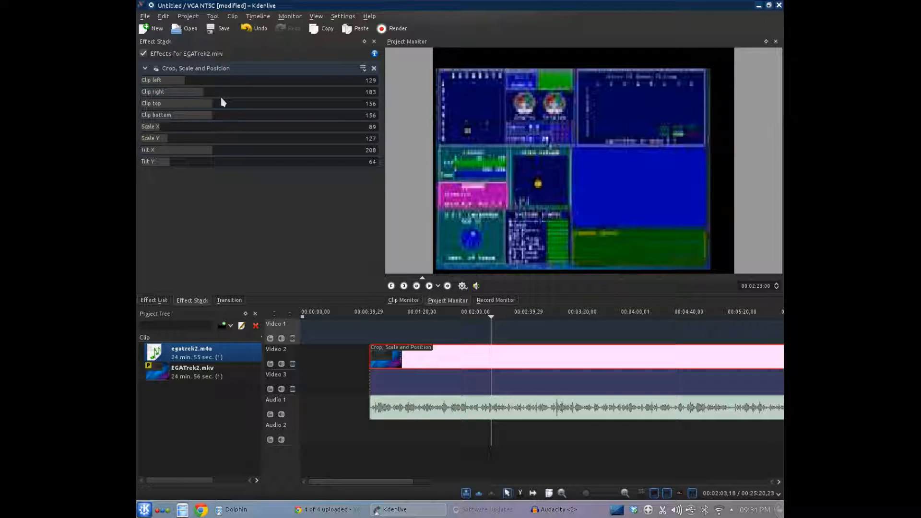
scroll(222, 98, down, 3)
scroll(223, 98, up, 4)
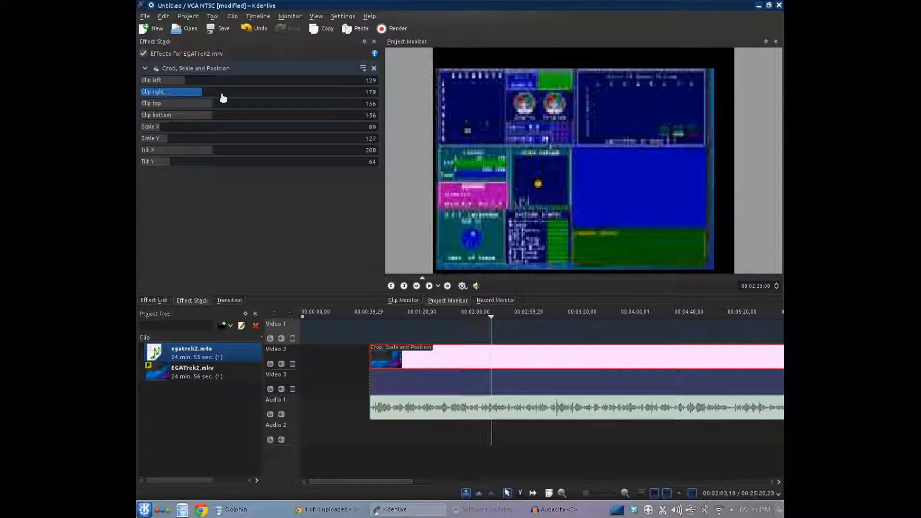
scroll(223, 98, up, 4)
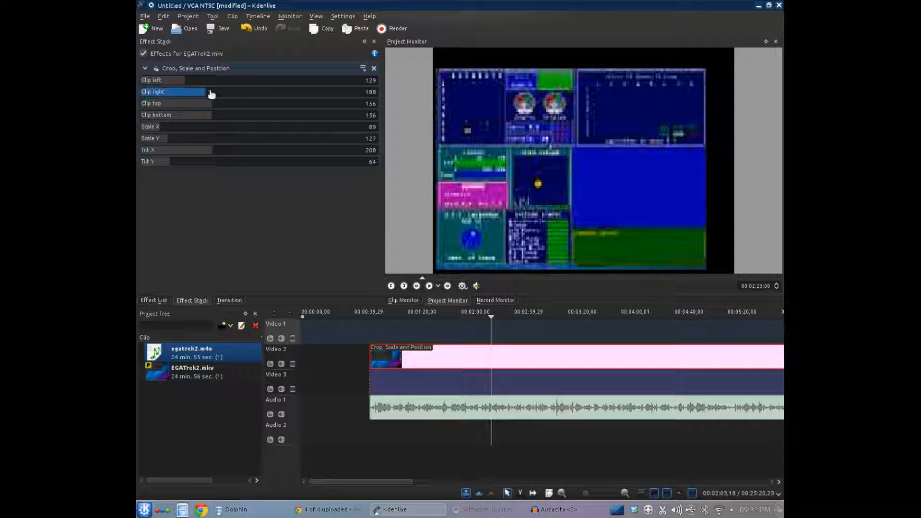
- Raise the game picture to Tilt Y 52 and crop its lower edge with Clip bottom 158
scroll(217, 117, down, 3)
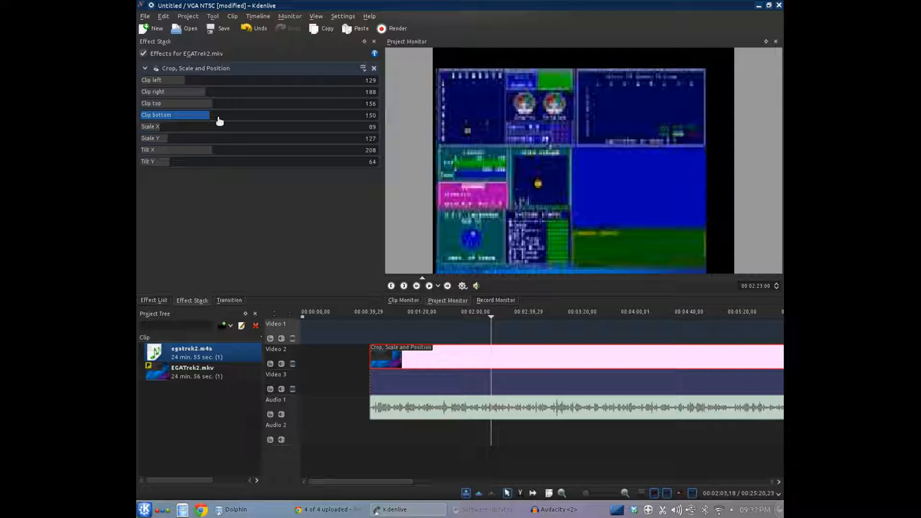
scroll(222, 165, up, 1)
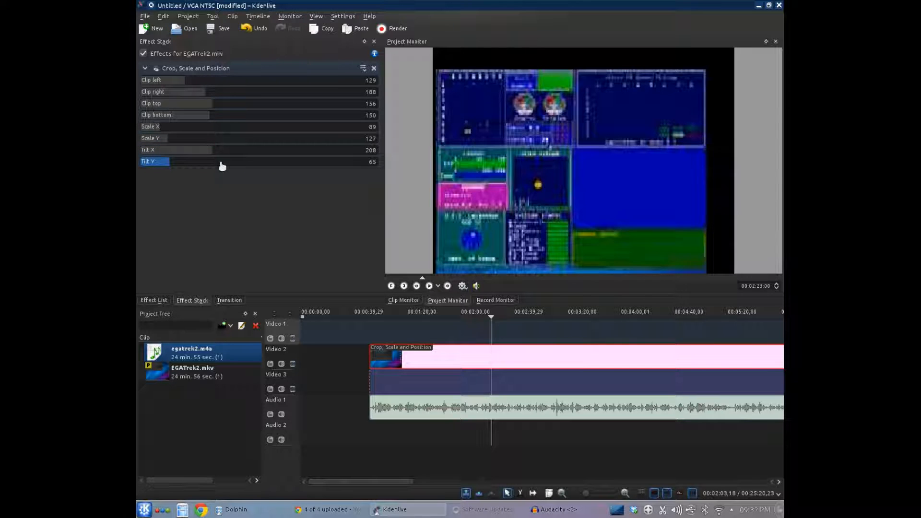
scroll(221, 166, down, 13)
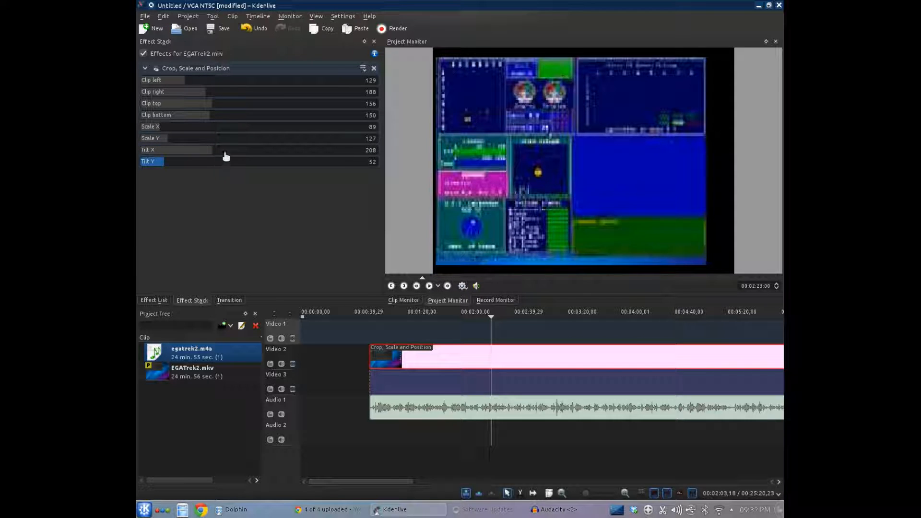
scroll(225, 116, down, 2)
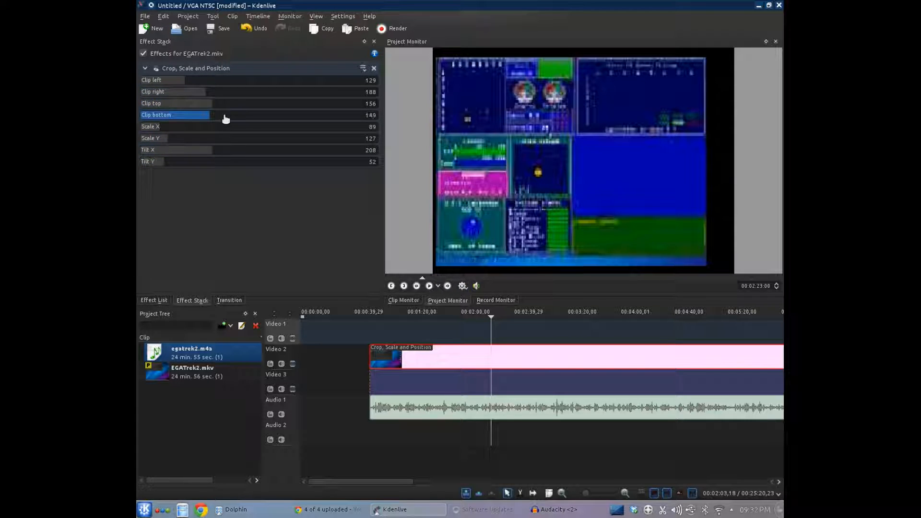
scroll(225, 119, up, 7)
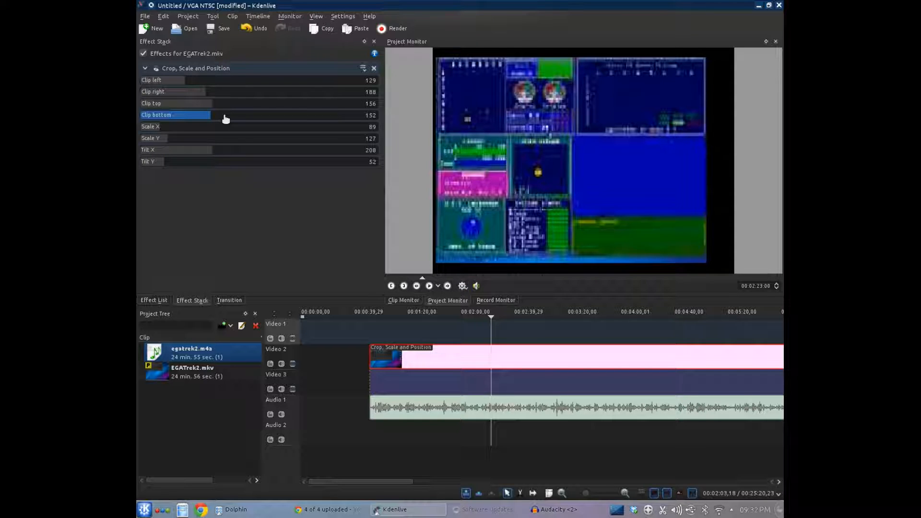
scroll(226, 118, up, 4)
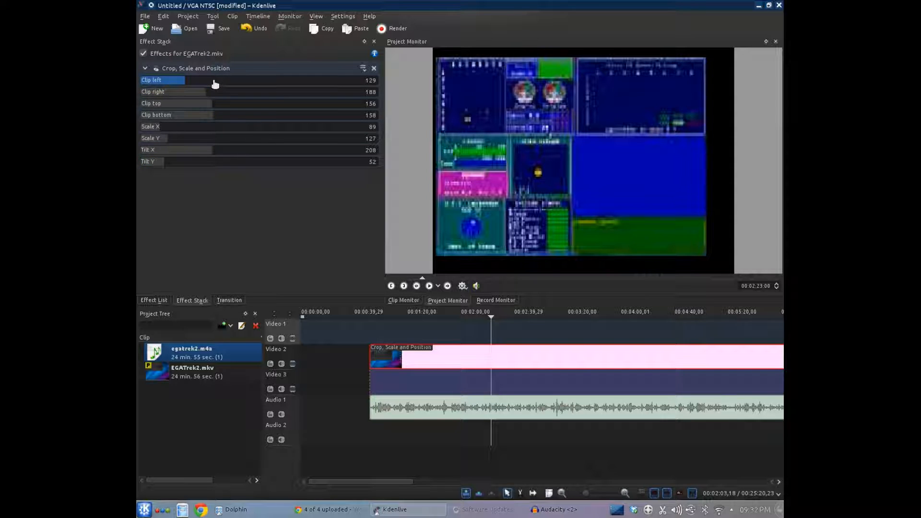
- Trim the left edge of the game picture by setting Clip left to 133
scroll(214, 84, up, 1)
scroll(215, 84, up, 2)
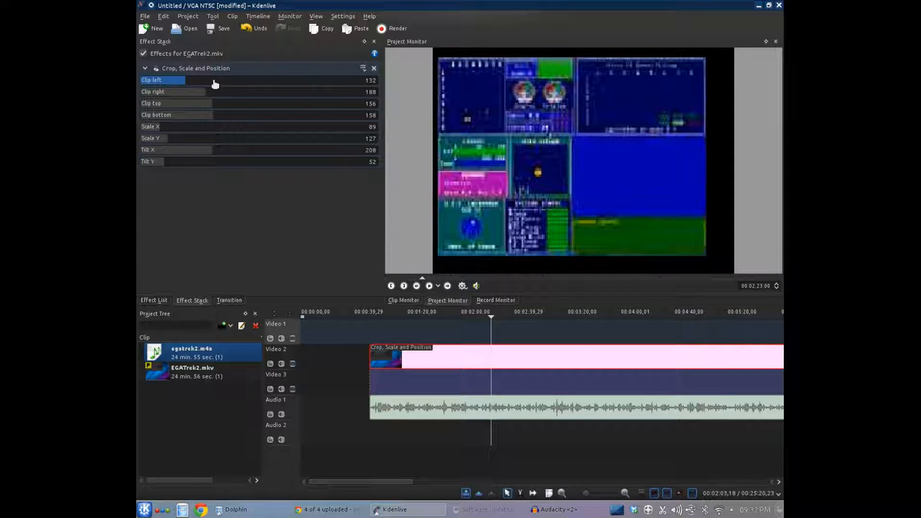
scroll(215, 84, up, 1)
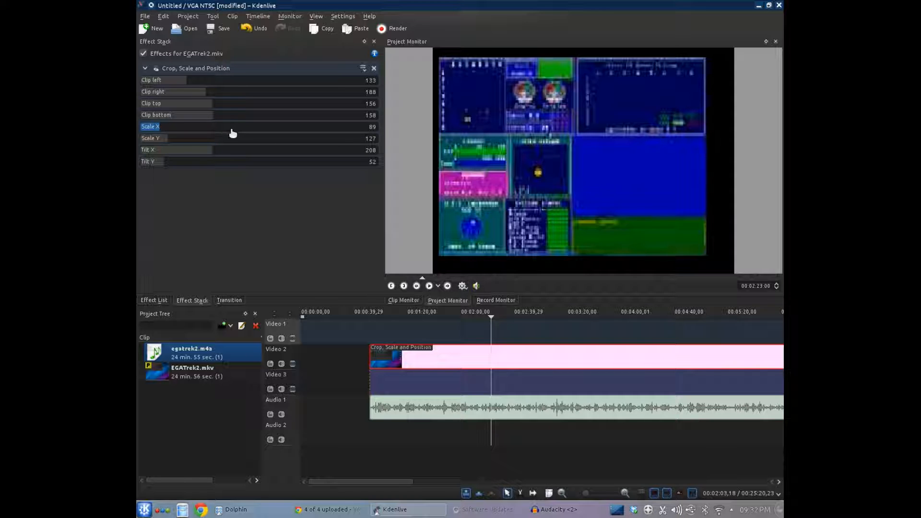
- Widen the game picture to fill the frame by setting Scale X to 100 and Tilt X to 187
scroll(233, 133, up, 5)
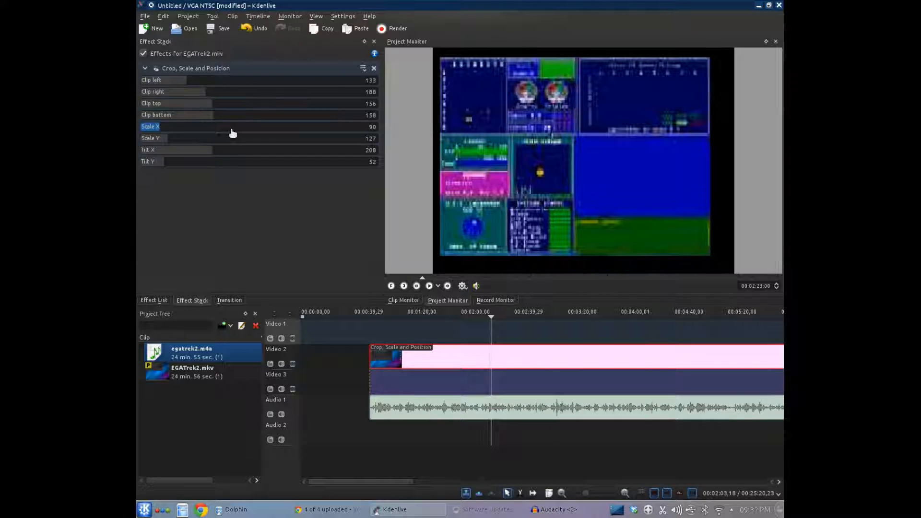
scroll(233, 133, up, 2)
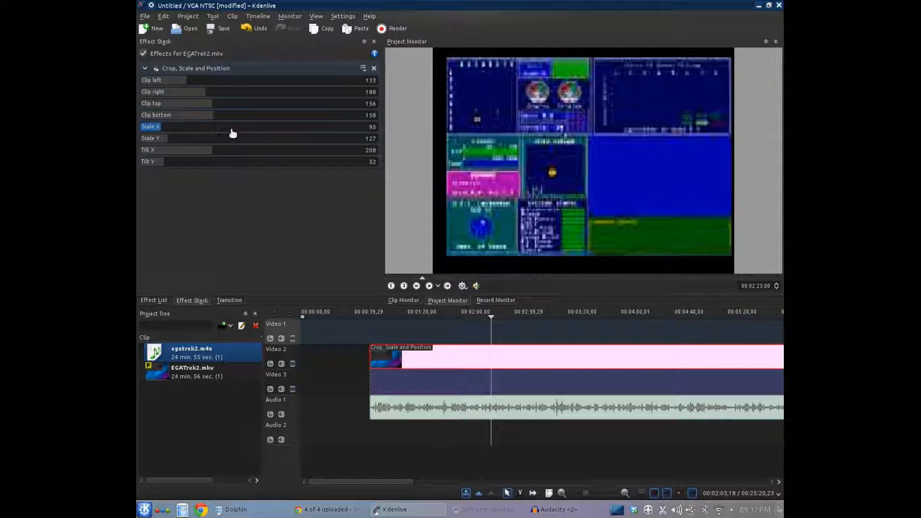
scroll(236, 152, down, 15)
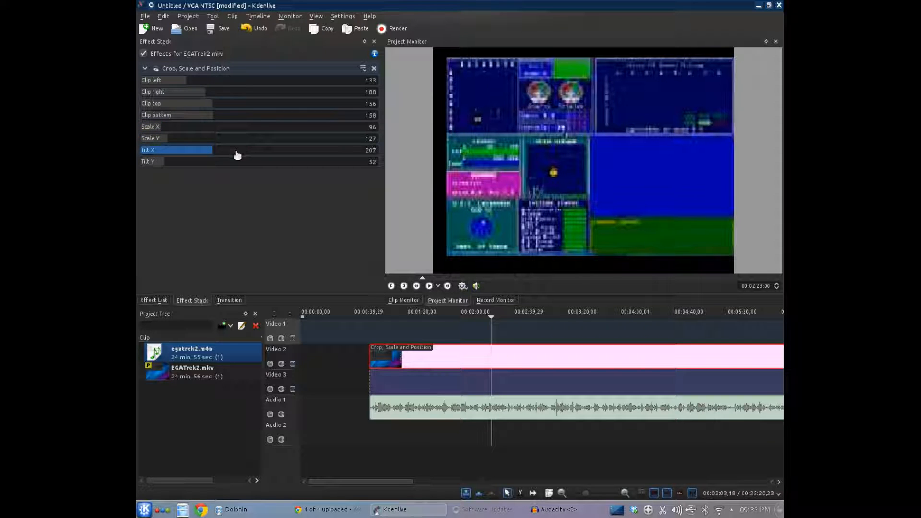
scroll(237, 154, down, 2)
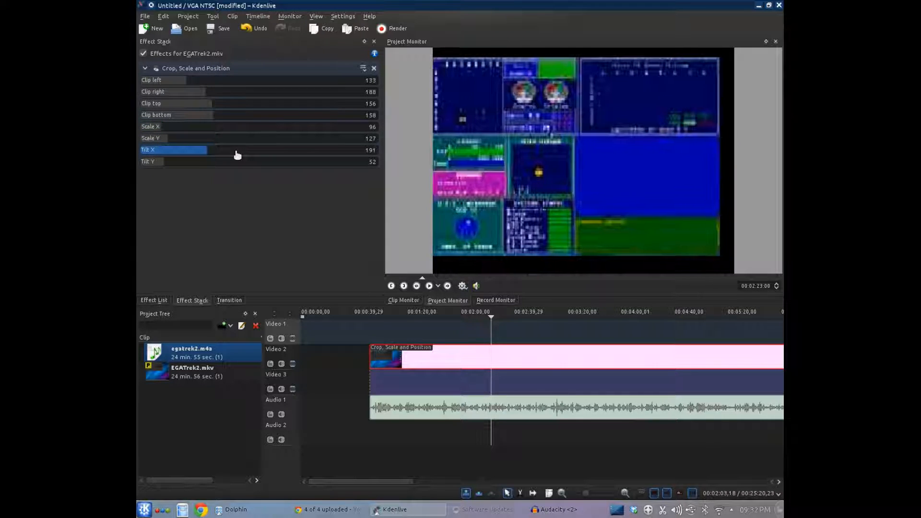
scroll(235, 132, up, 3)
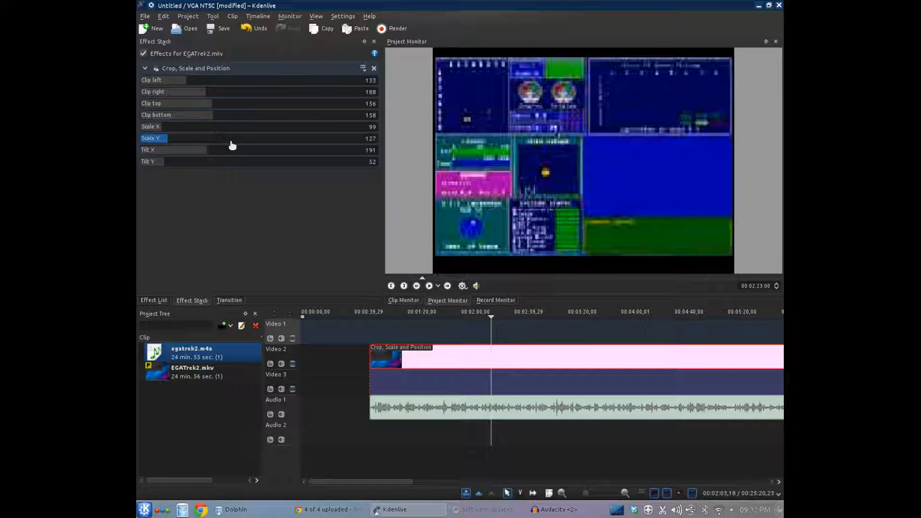
scroll(233, 152, down, 2)
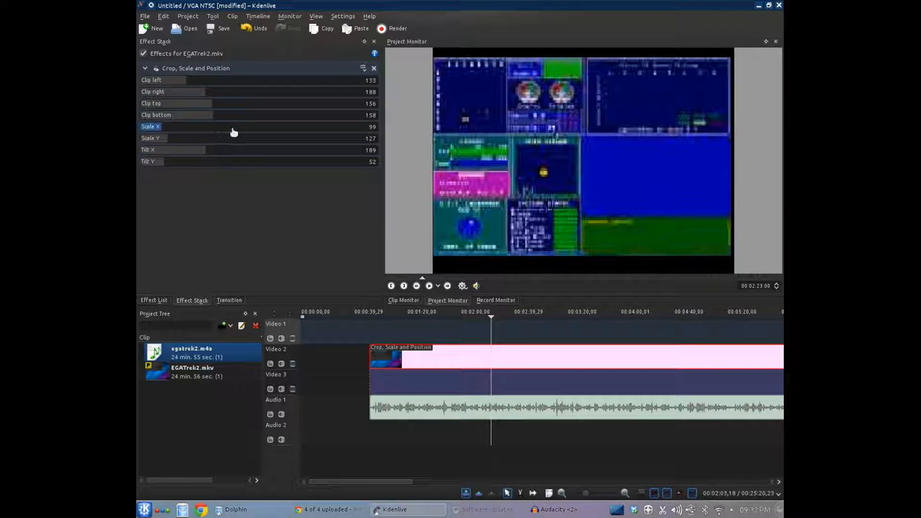
scroll(233, 131, up, 1)
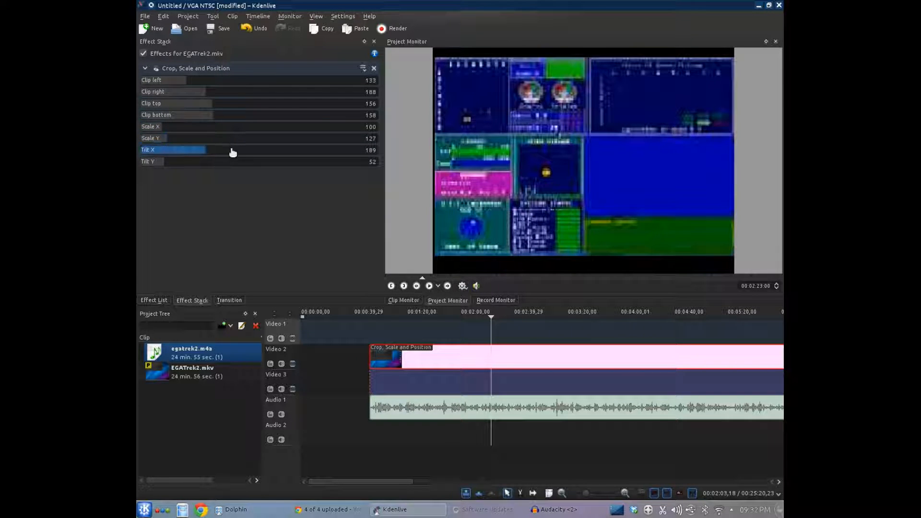
scroll(233, 153, down, 1)
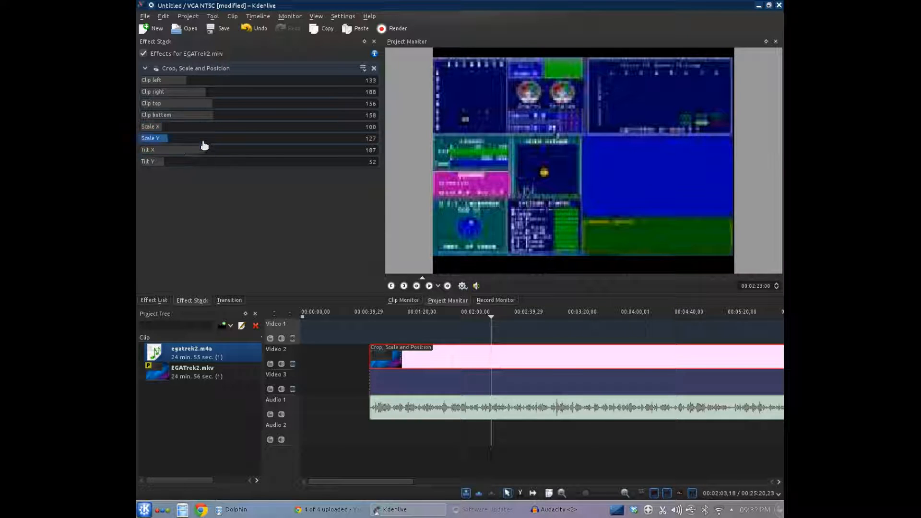
- Stretch the game picture vertically to Scale Y 141 and shift it up with Tilt Y 19
scroll(205, 141, up, 1)
scroll(205, 141, up, 8)
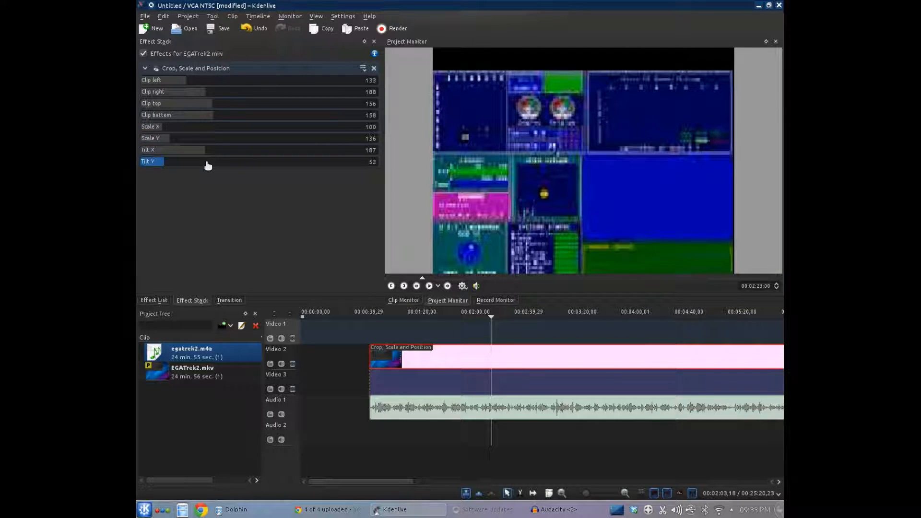
scroll(208, 164, down, 5)
scroll(208, 163, down, 15)
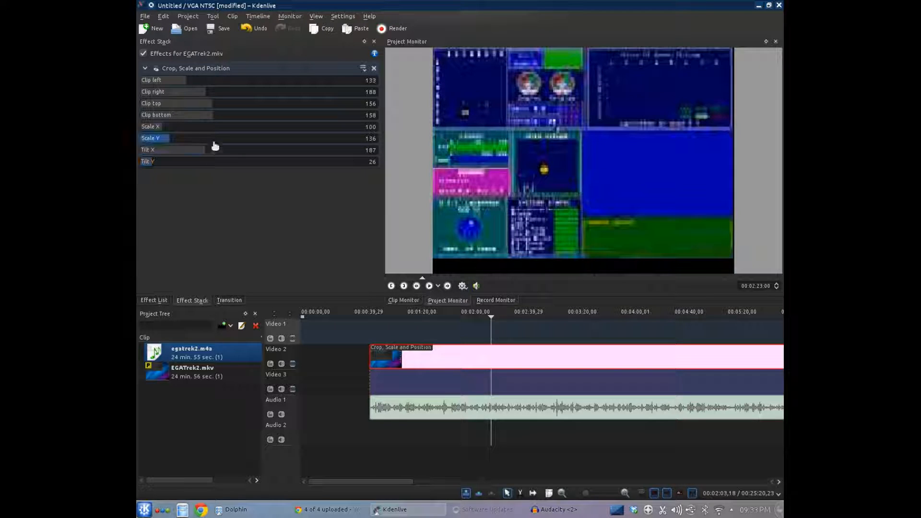
scroll(215, 143, up, 4)
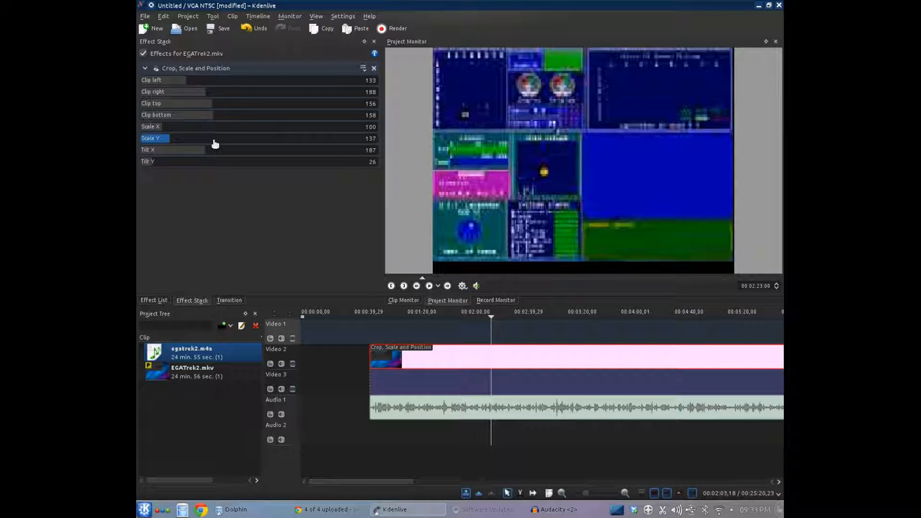
scroll(215, 144, up, 1)
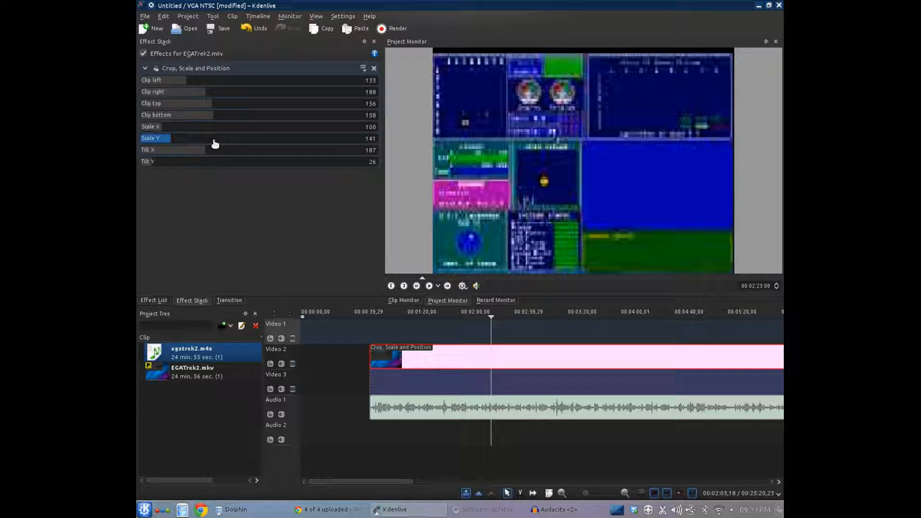
scroll(213, 166, down, 7)
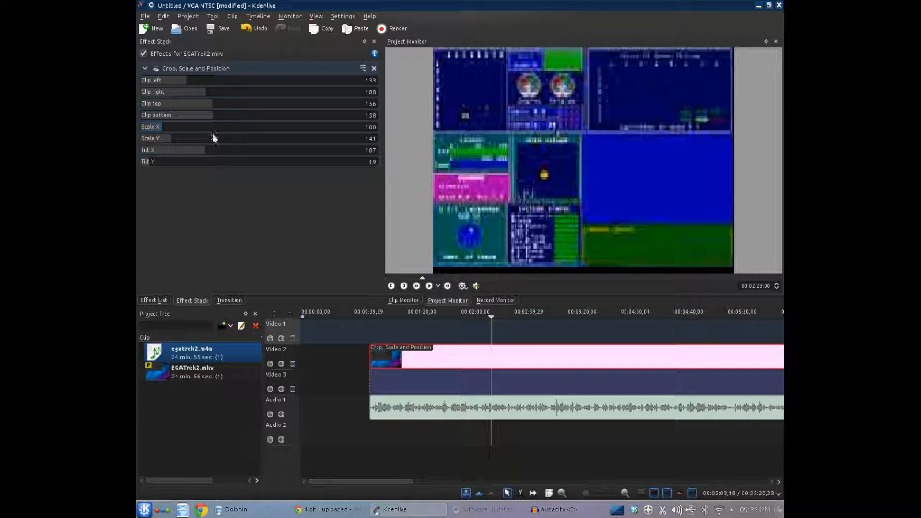
- Fine-tune the picture's vertical fit to the frame with Scale Y 145 and Tilt Y 14
scroll(213, 143, up, 3)
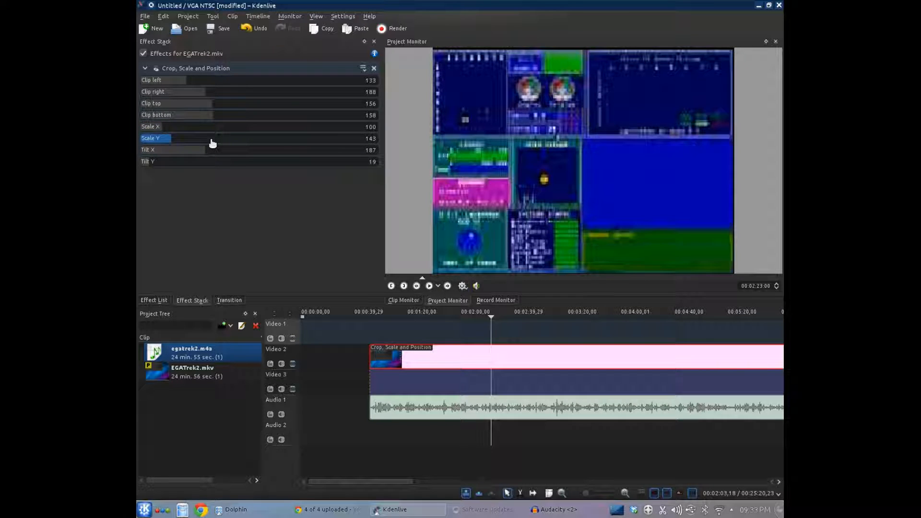
scroll(213, 166, down, 3)
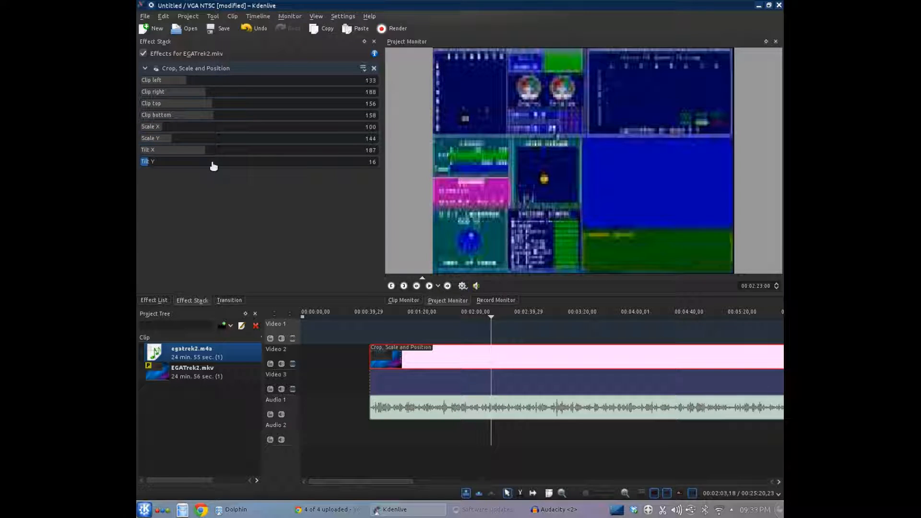
scroll(212, 165, down, 1)
scroll(205, 141, up, 1)
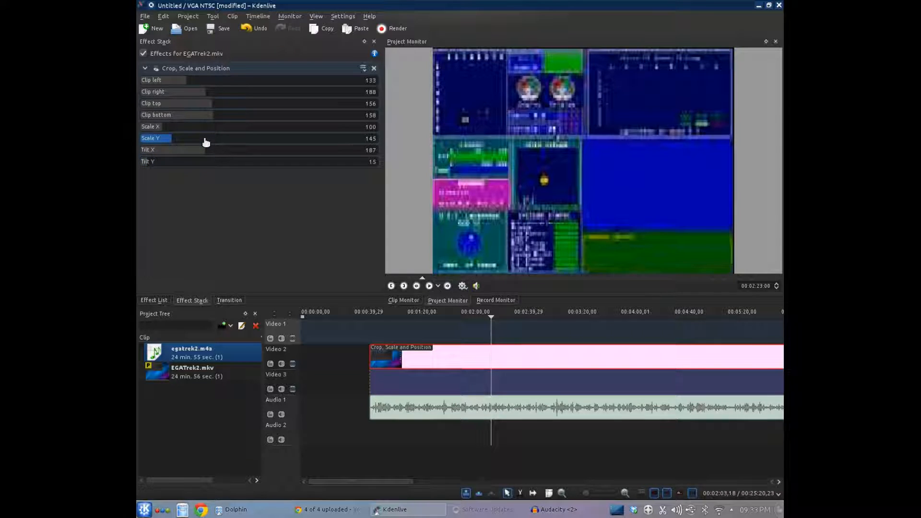
scroll(211, 166, down, 2)
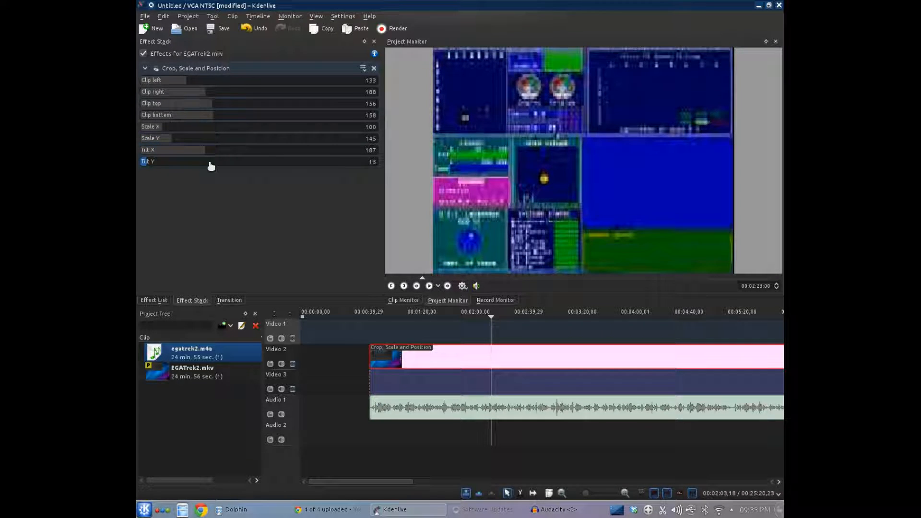
scroll(211, 166, up, 1)
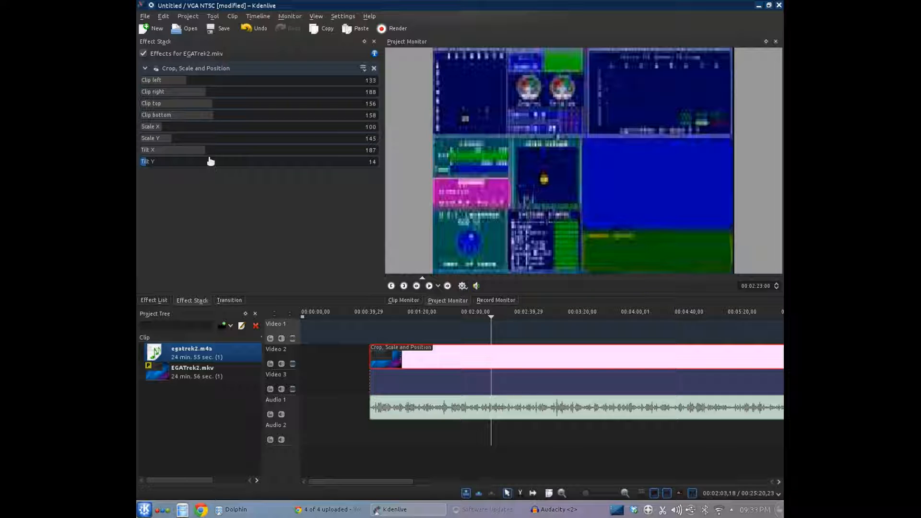
- Save the project as Lets Play EGATrek2.kdenlive in the OneOffs folder under LPs
click(218, 29)
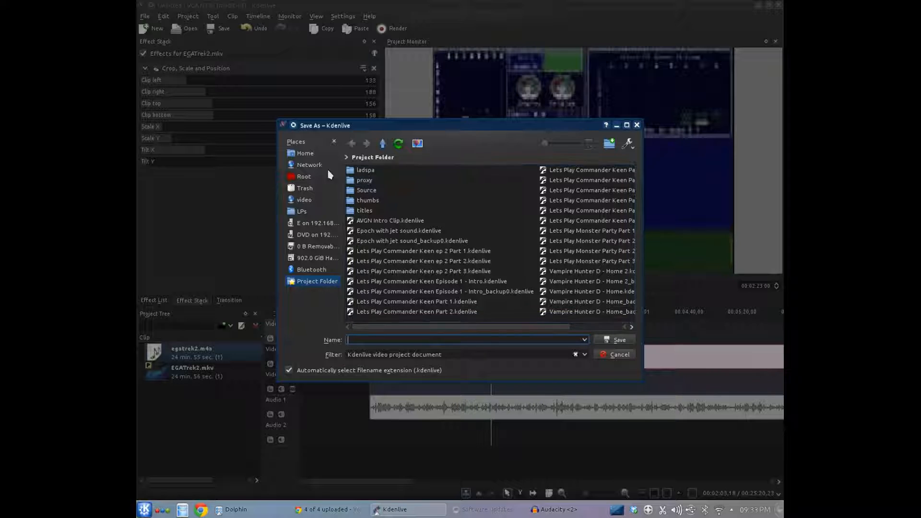
click(309, 212)
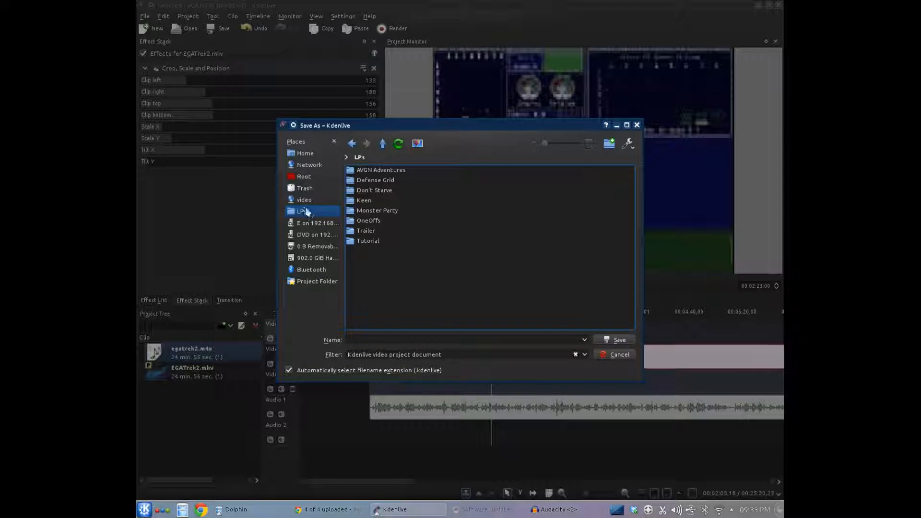
right_click(318, 297)
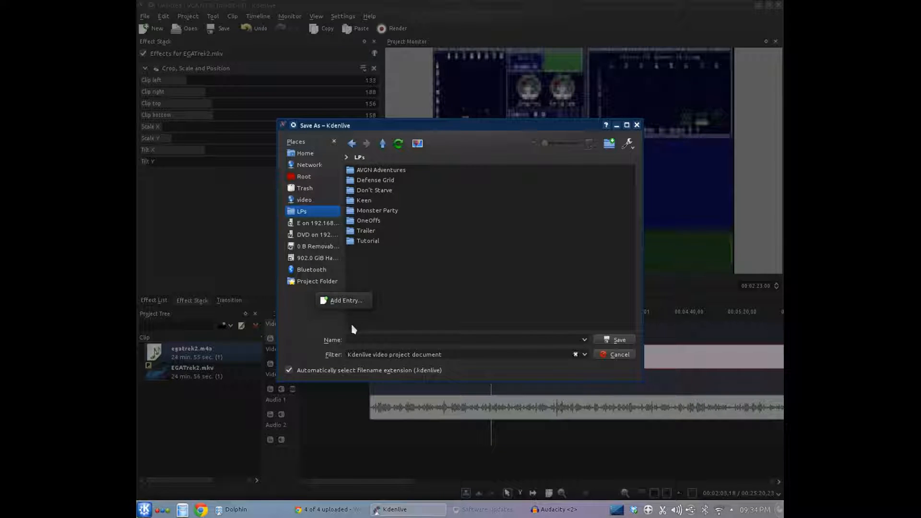
click(332, 326)
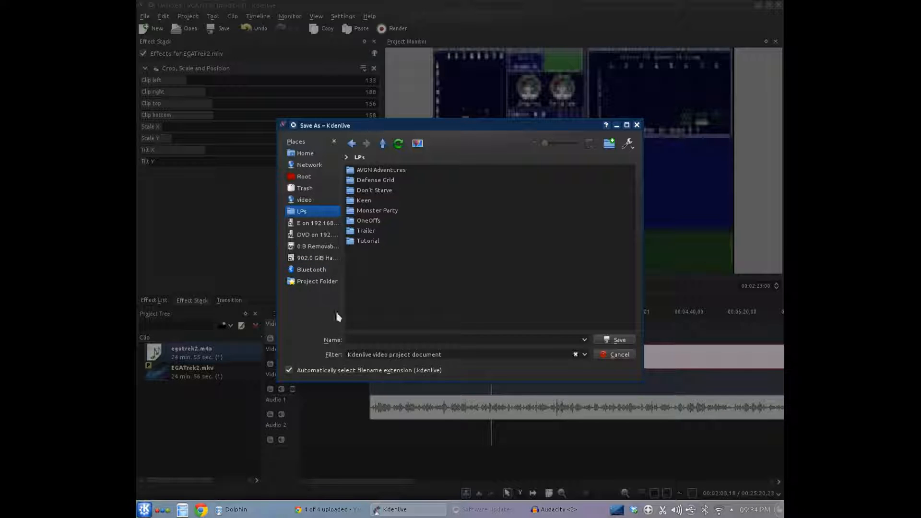
click(375, 220)
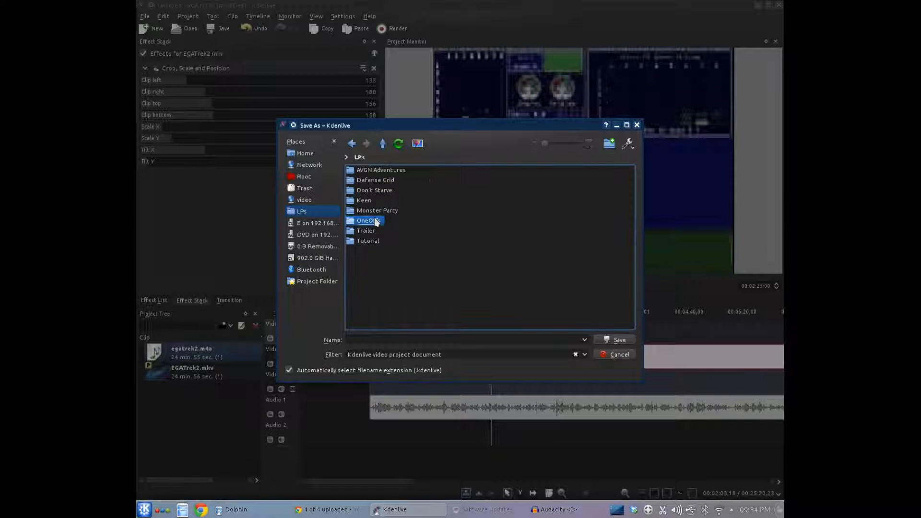
click(376, 220)
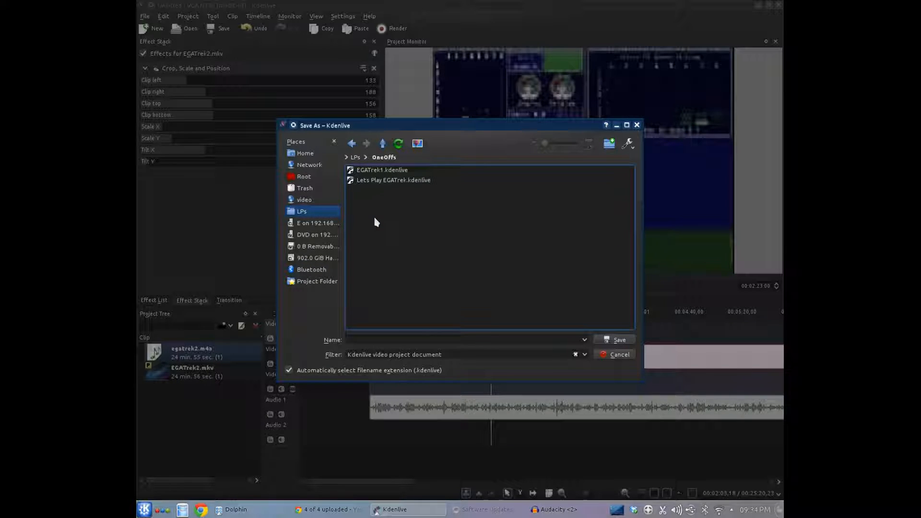
click(401, 182)
click(406, 340)
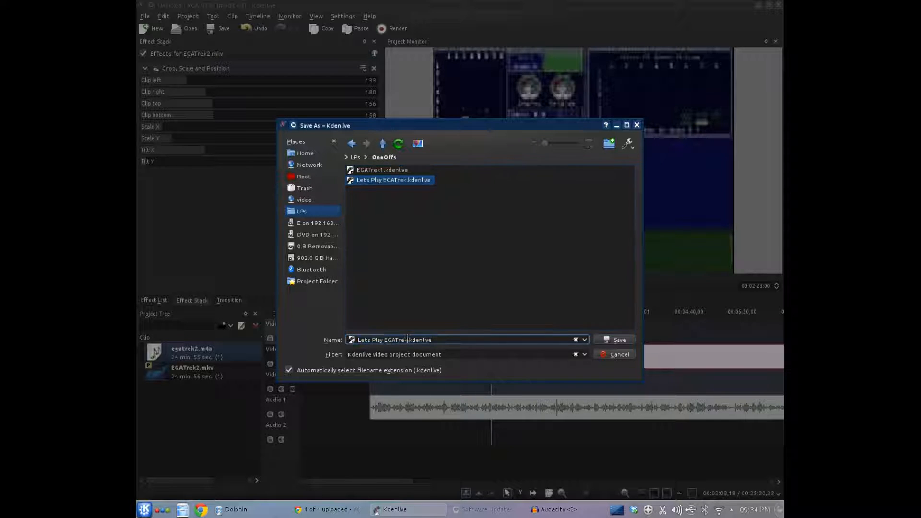
text(2)
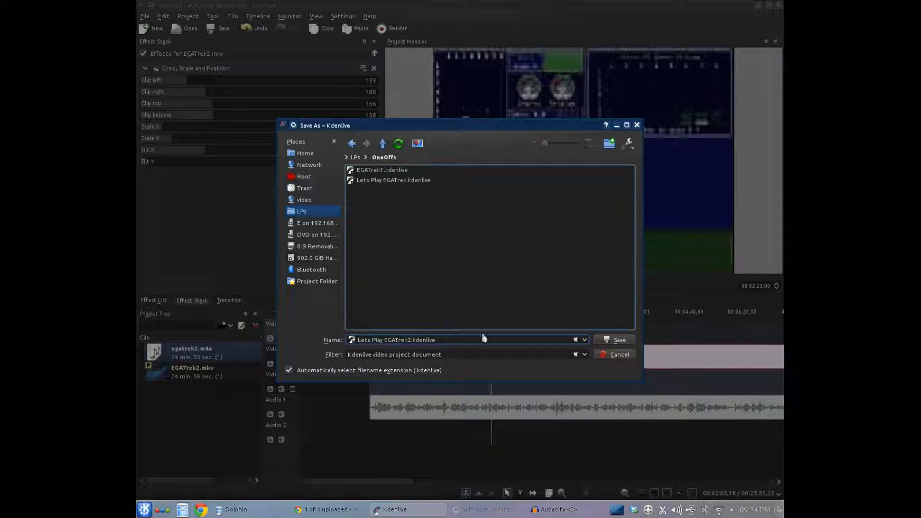
click(616, 339)
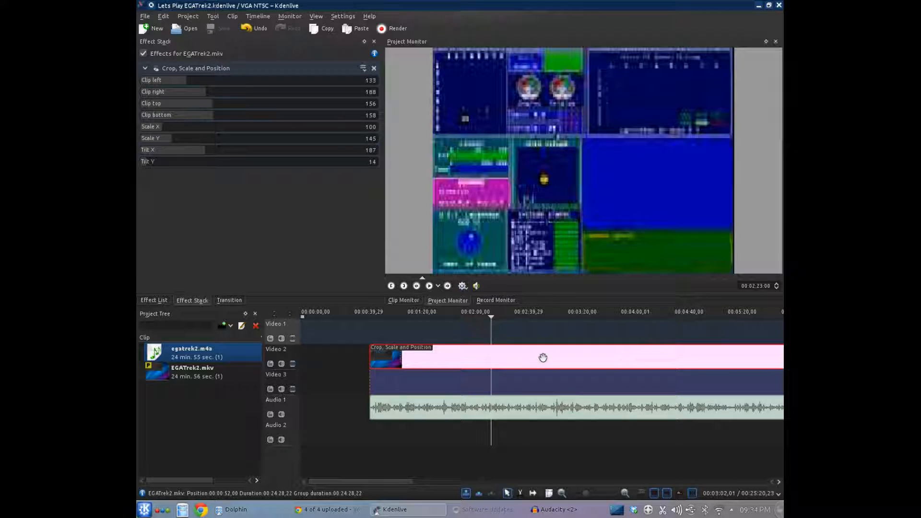
- Move the grouped EGATrek2 video and audio clips to the start of the timeline and play back the opening
drag(543, 357, 455, 353)
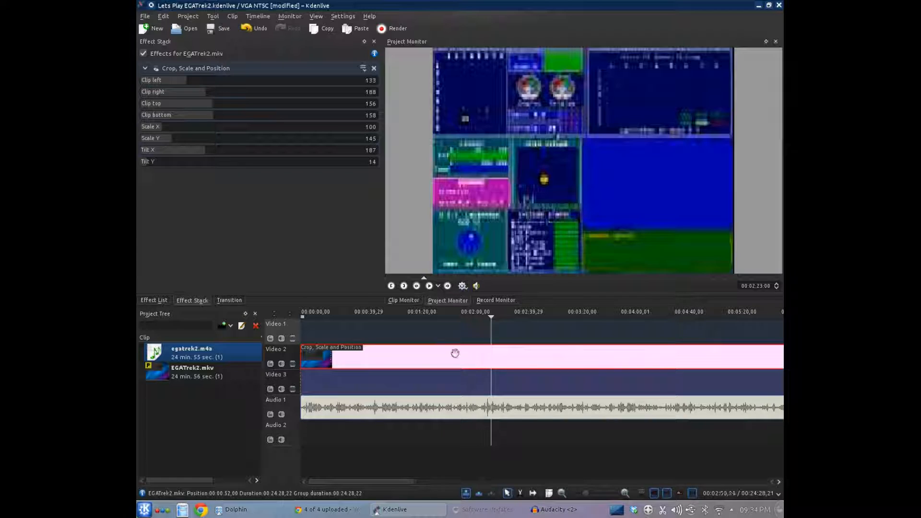
key(Home)
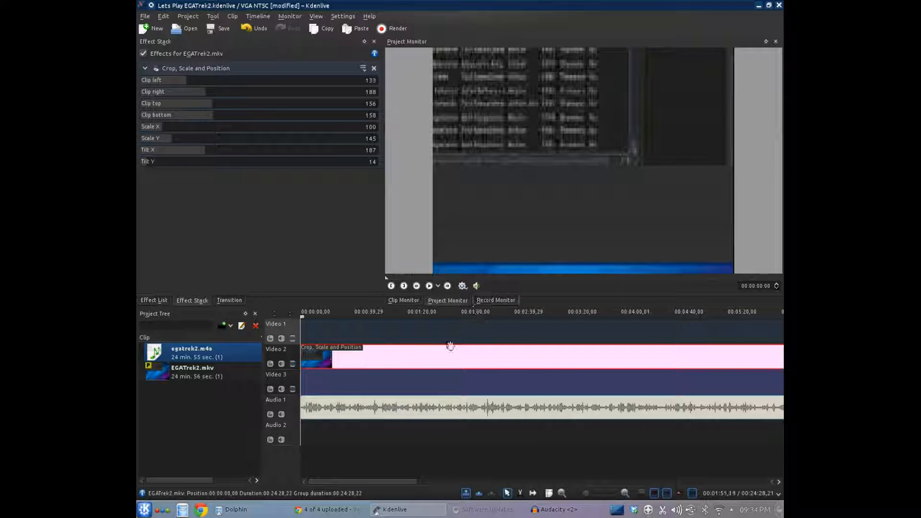
click(429, 287)
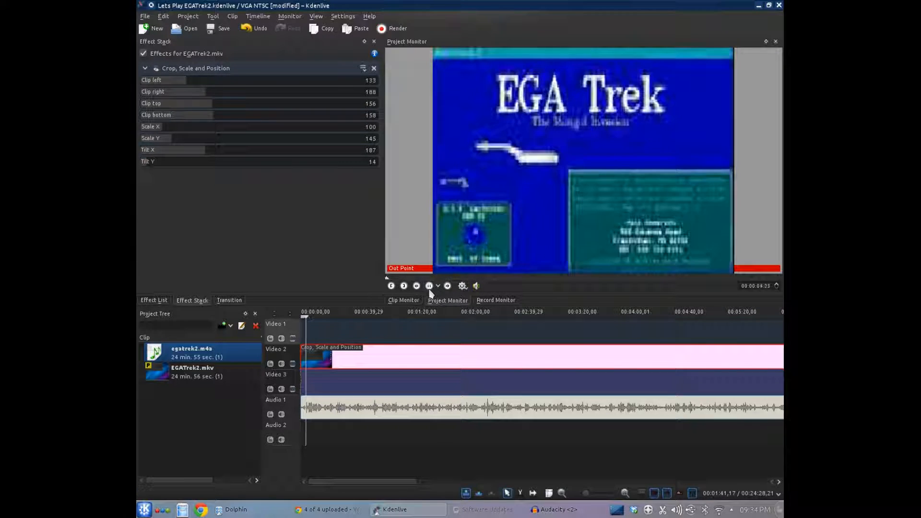
click(430, 290)
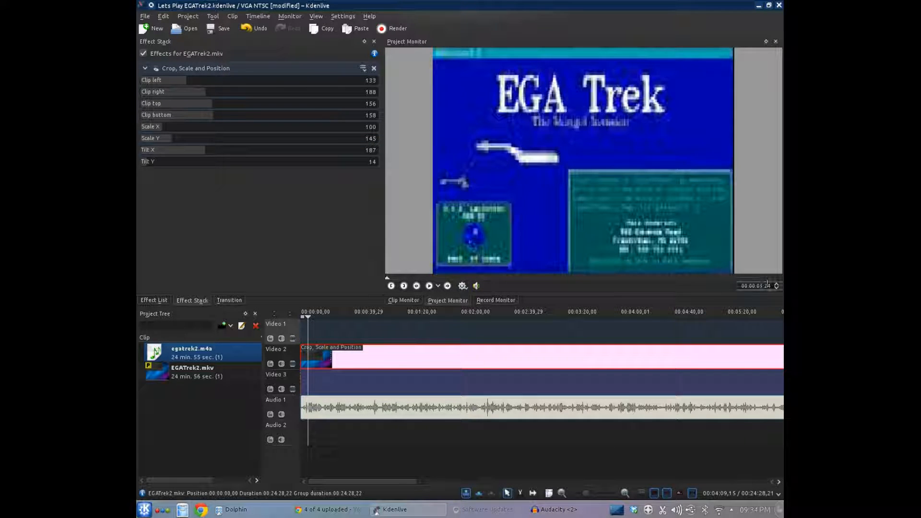
- Trim the start of the grouped clips to 00:00:03:10, where the EGA Trek title screen first fills the frame
scroll(767, 285, down, 3)
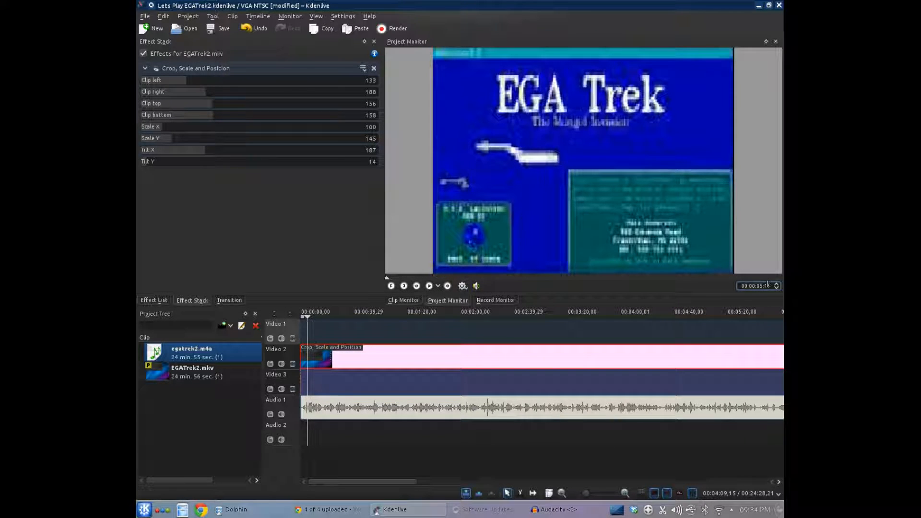
scroll(767, 284, down, 5)
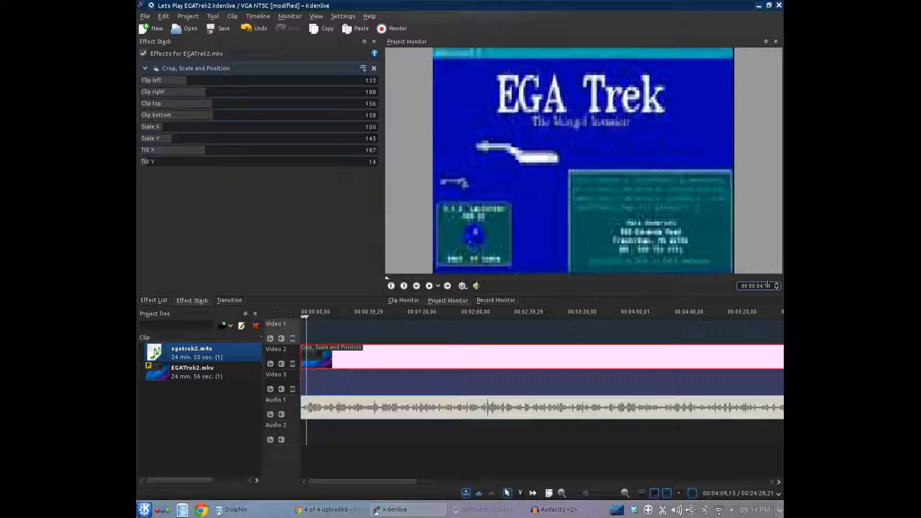
scroll(768, 284, down, 8)
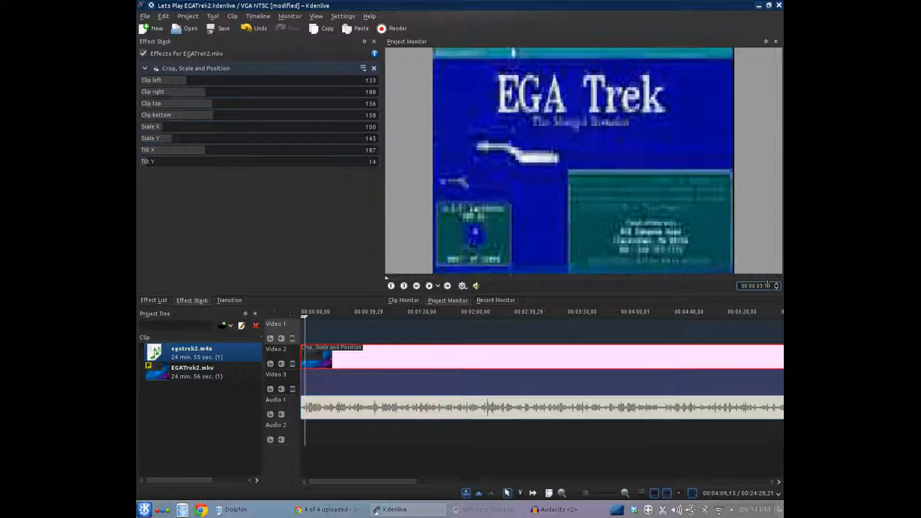
scroll(768, 284, down, 5)
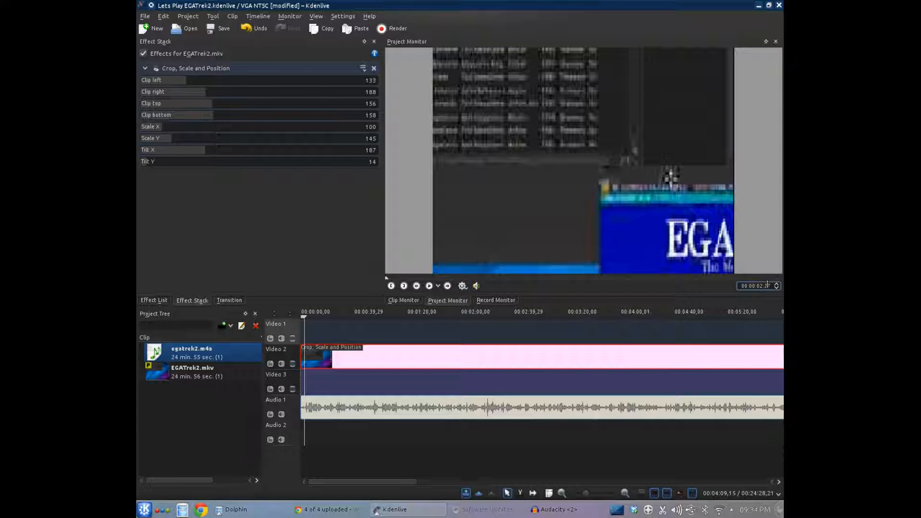
scroll(767, 284, up, 6)
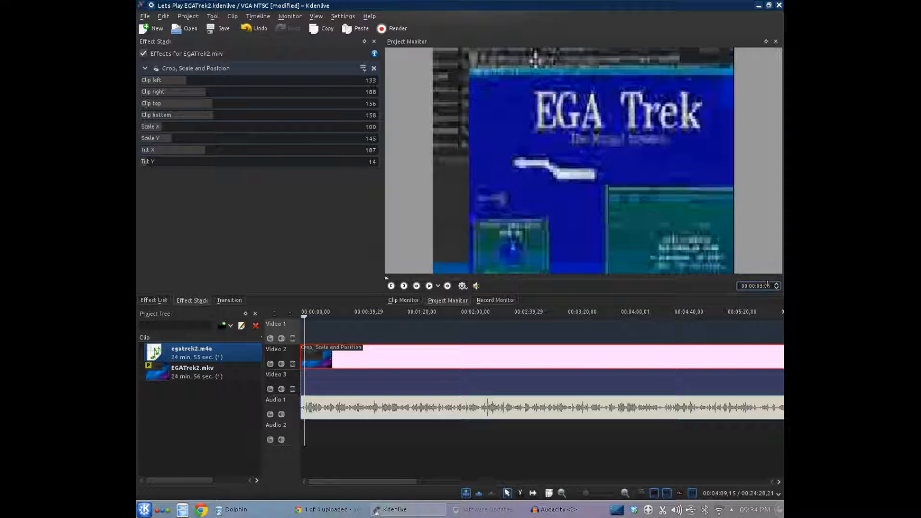
scroll(768, 285, down, 4)
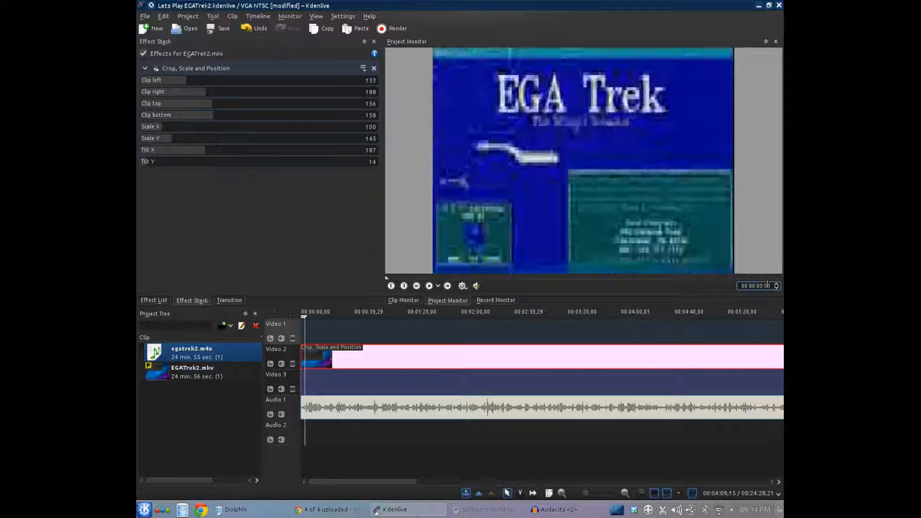
scroll(767, 285, up, 2)
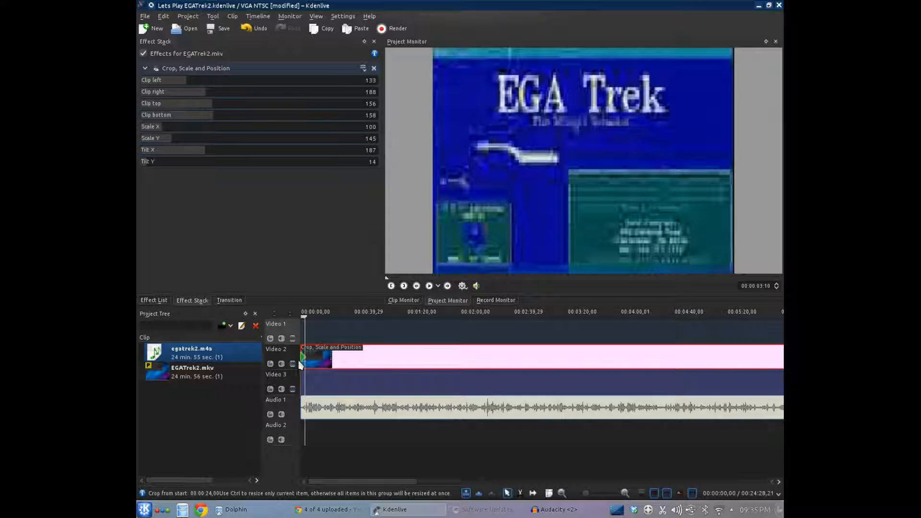
drag(303, 357, 308, 359)
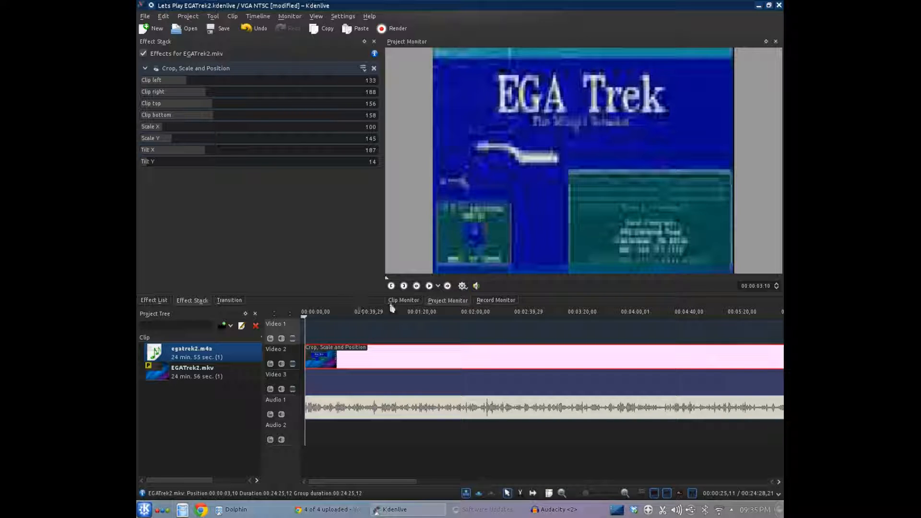
- Play back the trimmed opening, and move the grouped clips back to the start of the timeline
click(428, 285)
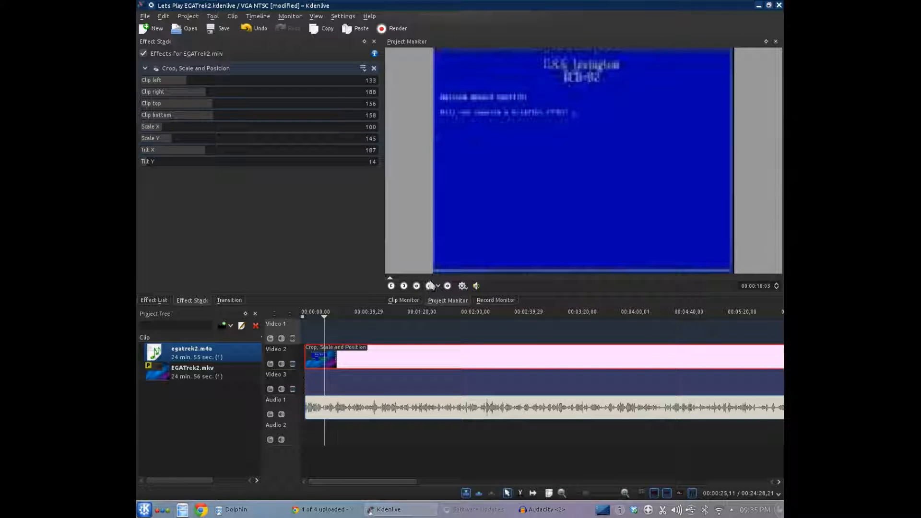
click(430, 287)
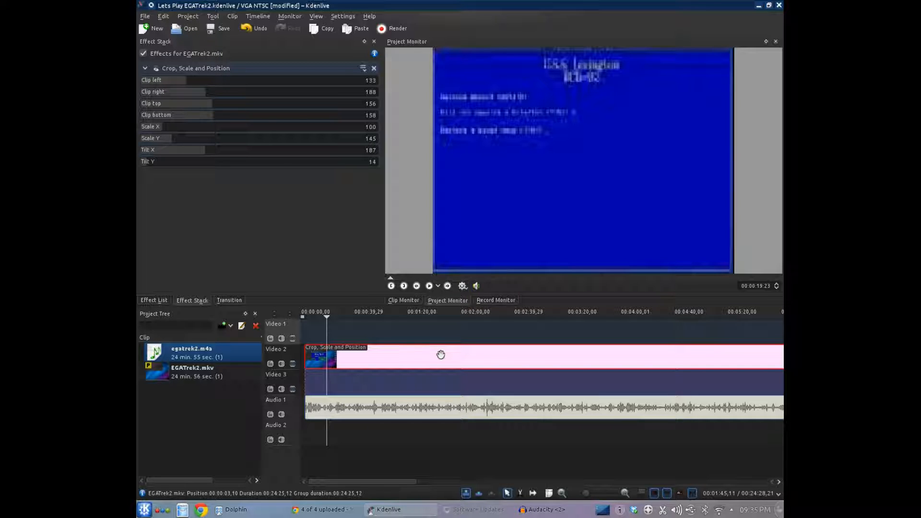
drag(440, 355, 408, 355)
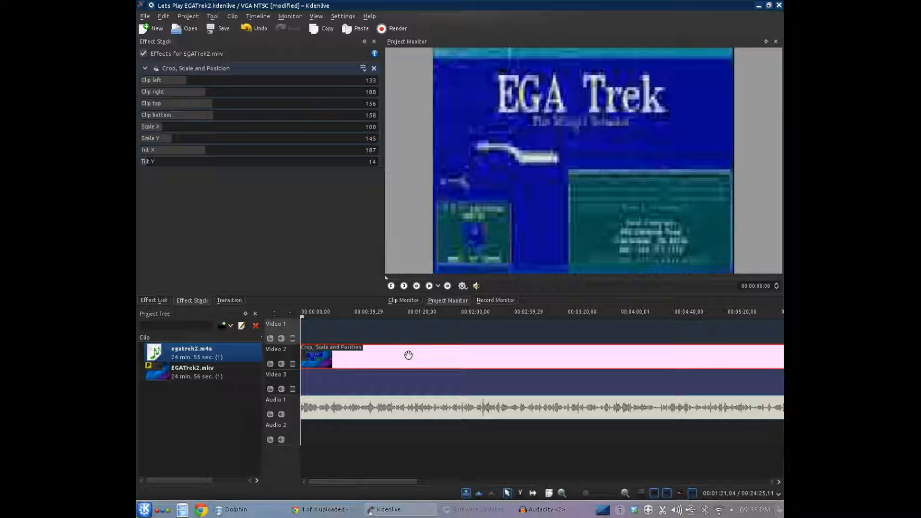
- Shift the grouped EGATrek2 clips later on the timeline, leaving a gap of about 1 minute 27 seconds before them
drag(393, 358, 612, 349)
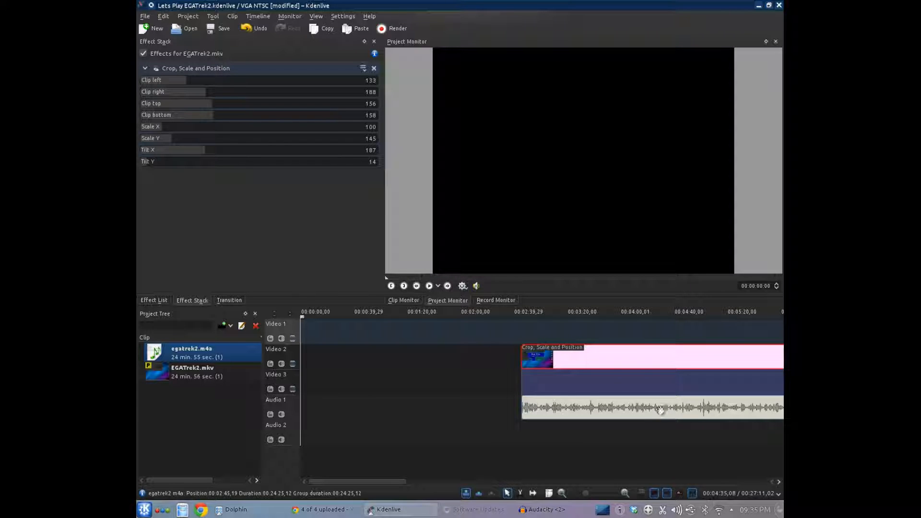
click(562, 493)
click(562, 493)
click(562, 494)
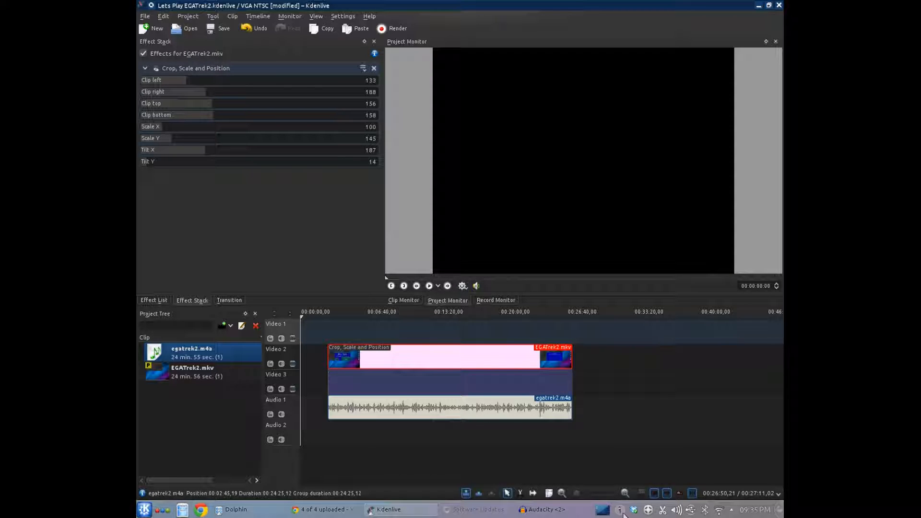
click(624, 493)
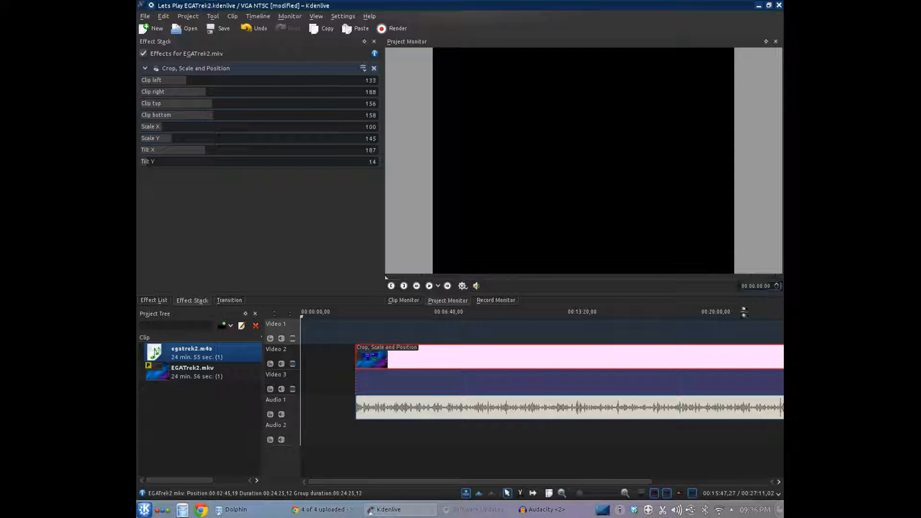
drag(448, 360, 422, 364)
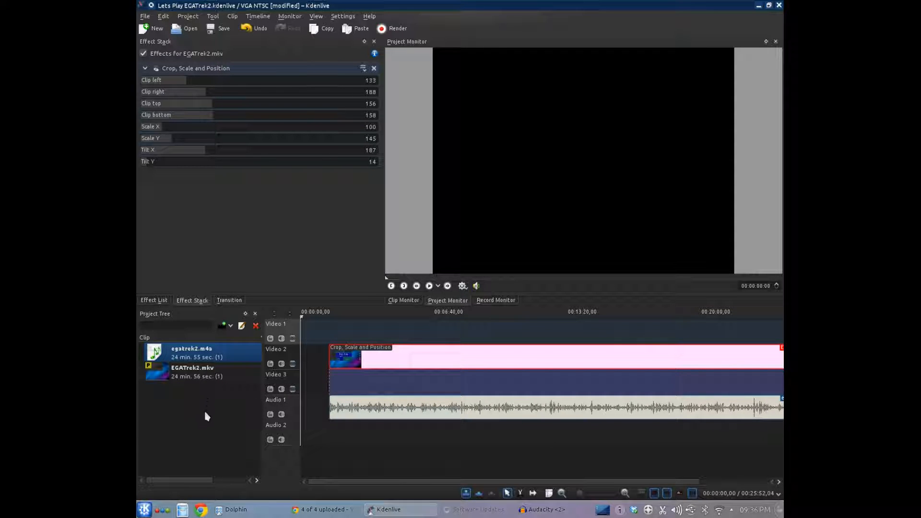
- Switch to Dolphin and add Epoch Intro.mp4 from the home kdenlive folder to the Kdenlive project's clips
click(256, 512)
click(254, 493)
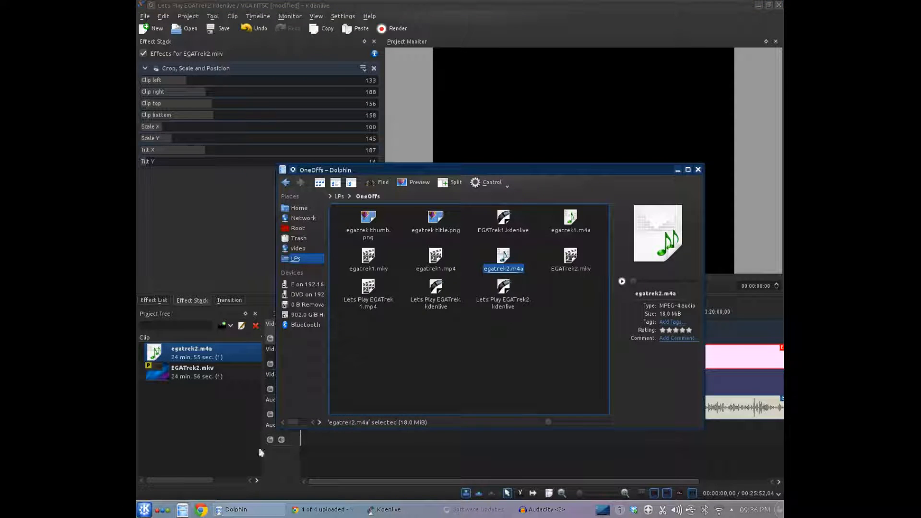
click(299, 209)
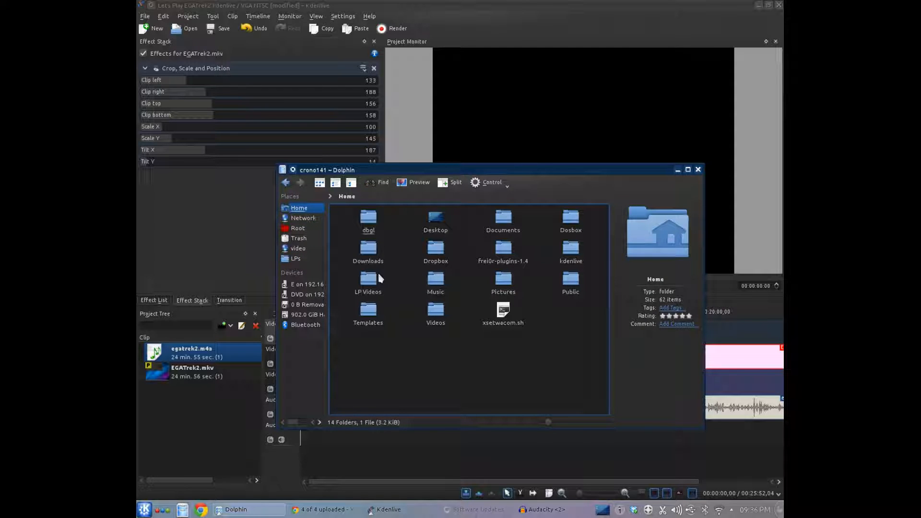
click(564, 267)
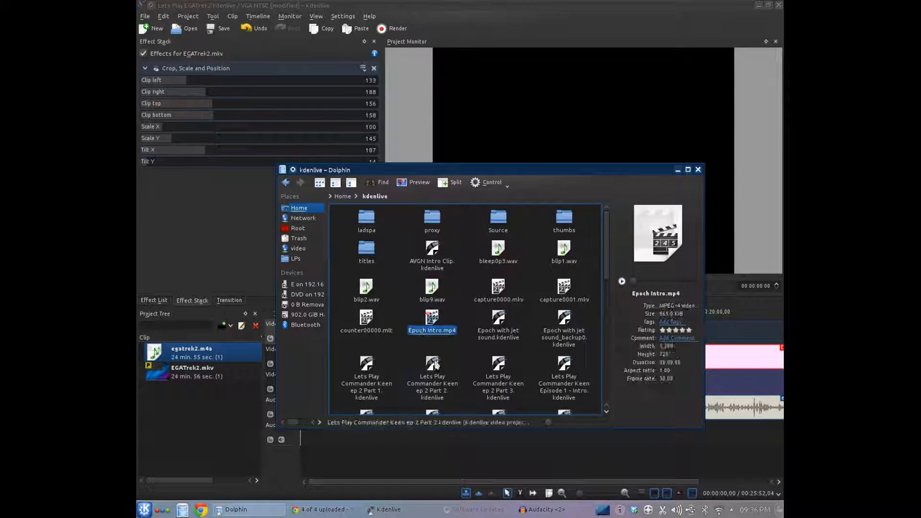
drag(421, 329, 205, 400)
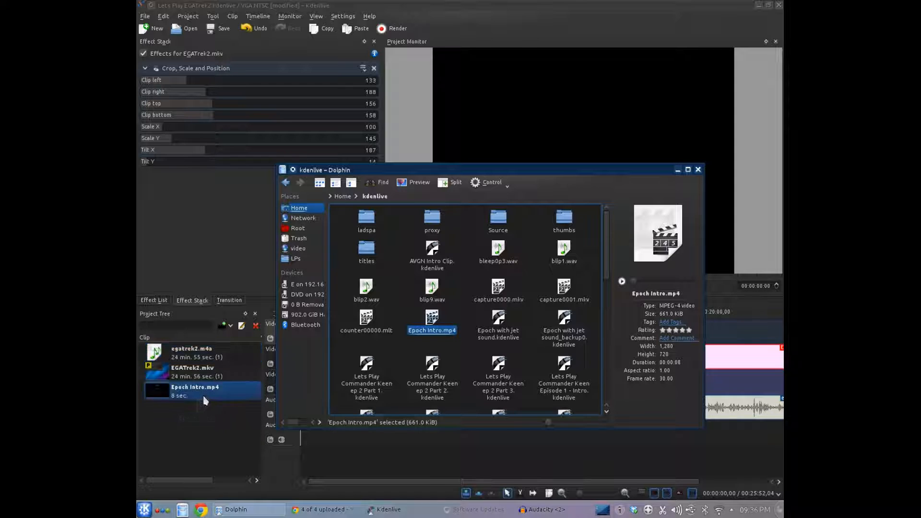
click(678, 171)
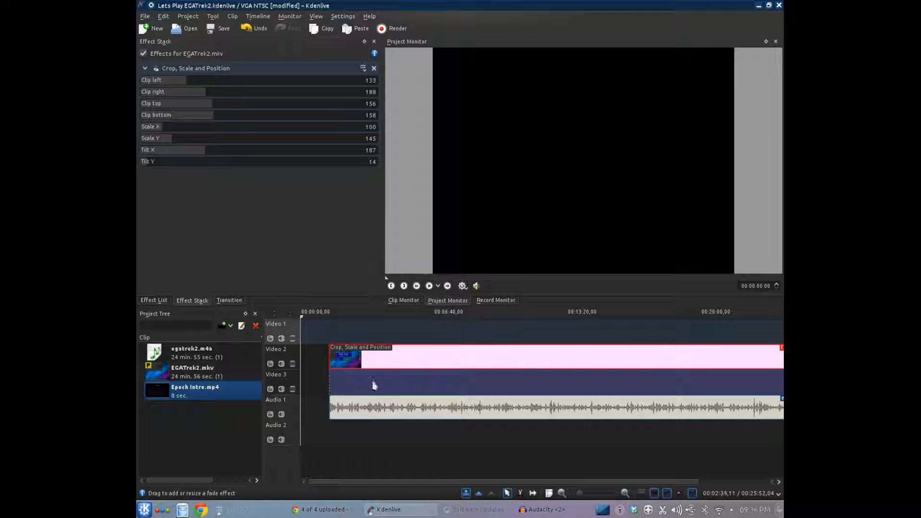
- Place Epoch Intro.mp4 at the start of Video 2 and move the grouped EGATrek2 clips directly behind it at 00:00:08:00
drag(374, 365, 406, 364)
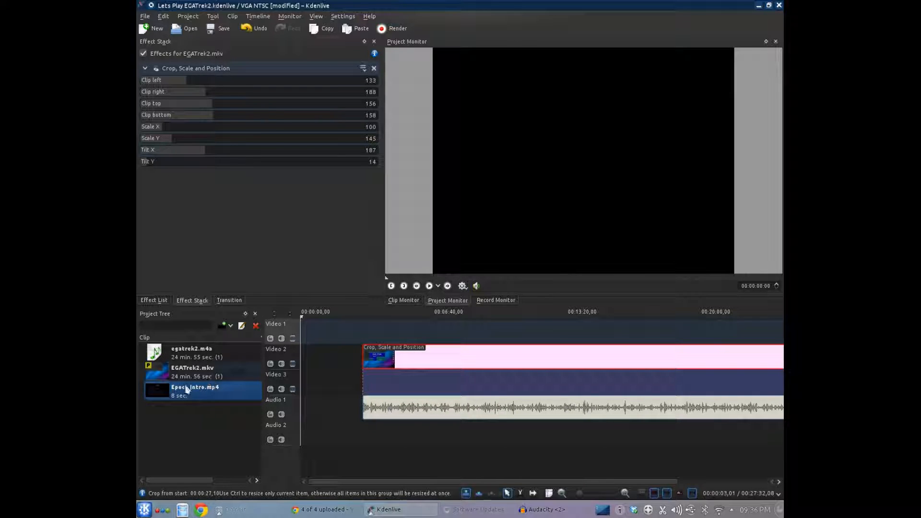
drag(168, 397, 302, 360)
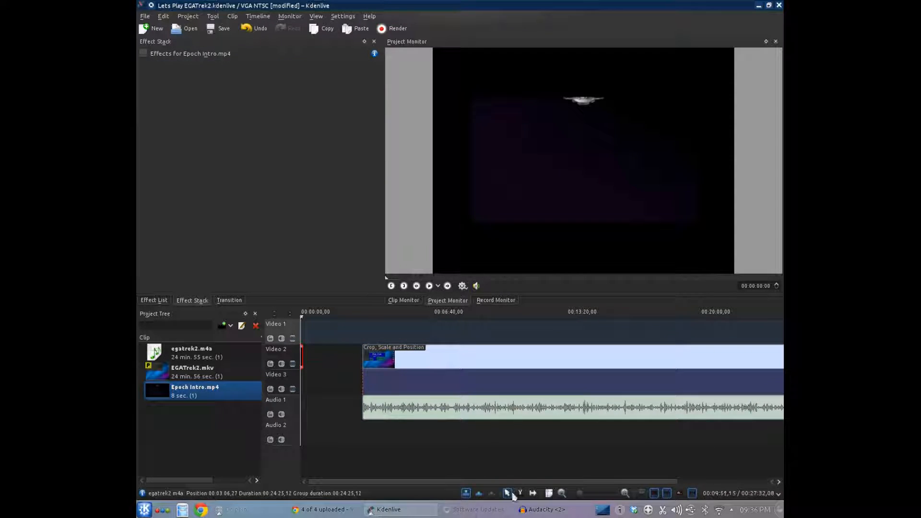
click(623, 493)
click(623, 493)
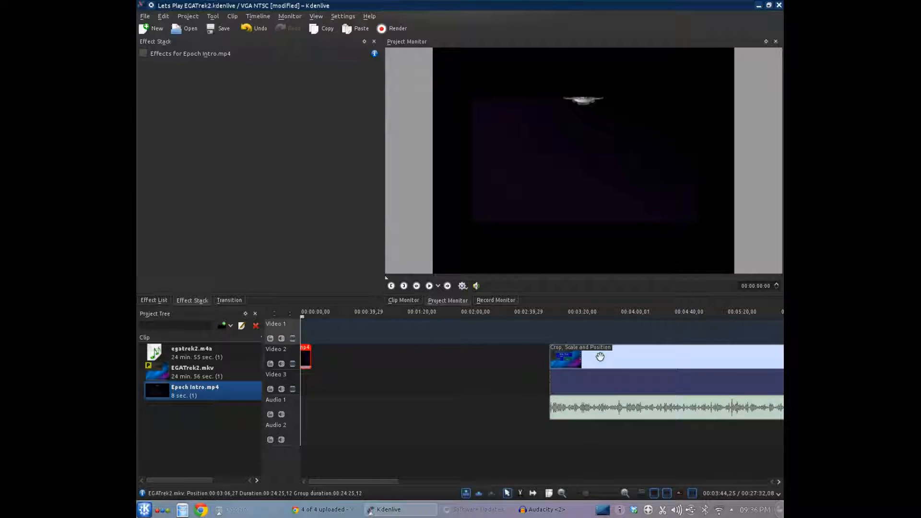
drag(600, 356, 353, 358)
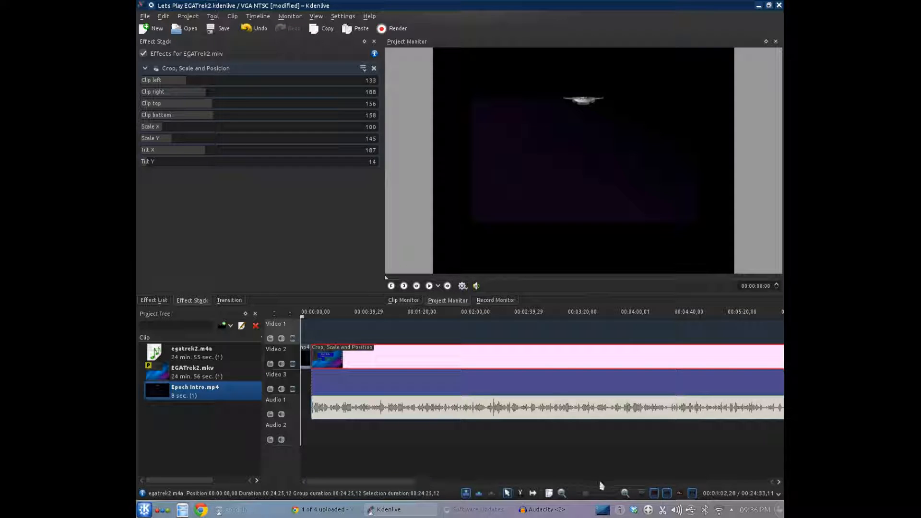
- Play back the Epoch intro and its cut into the EGA Trek footage to check the join
click(624, 494)
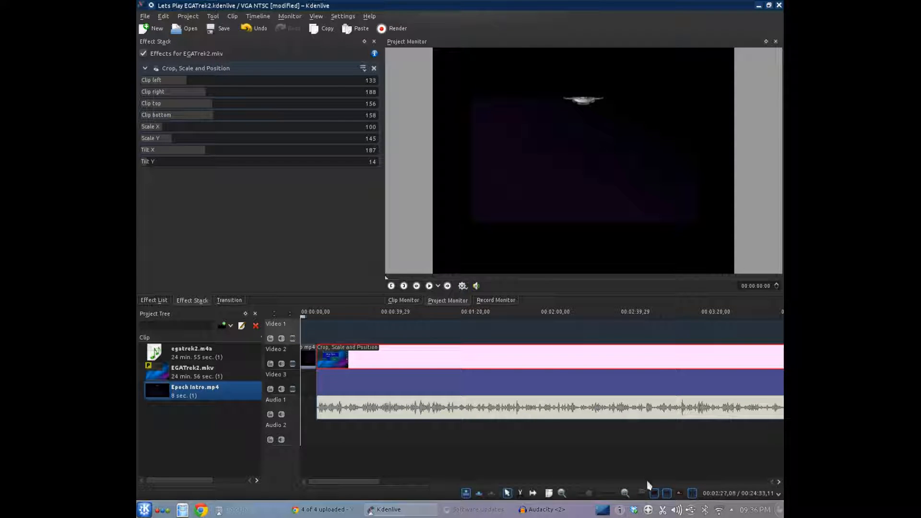
click(624, 494)
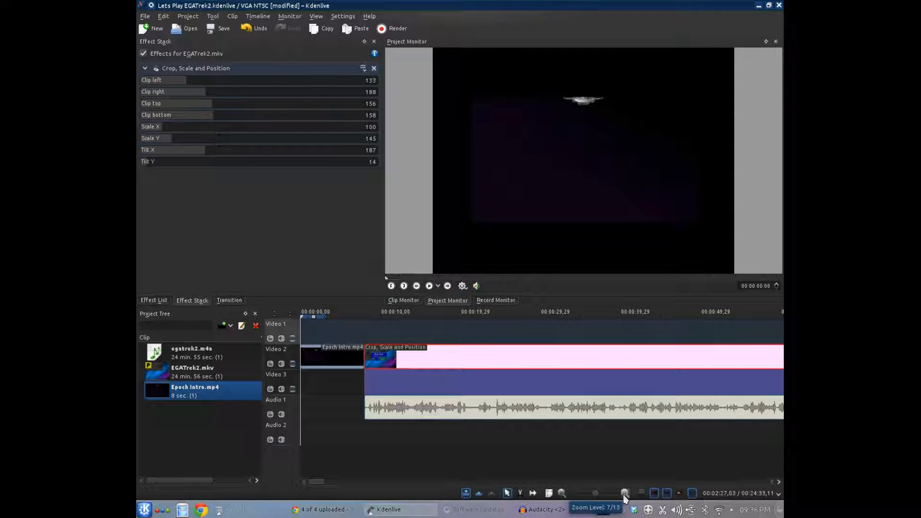
click(316, 364)
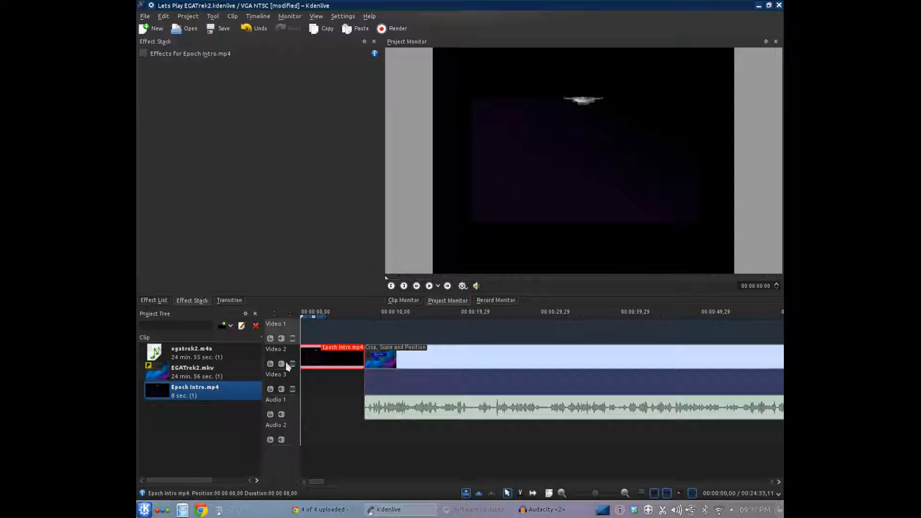
click(429, 286)
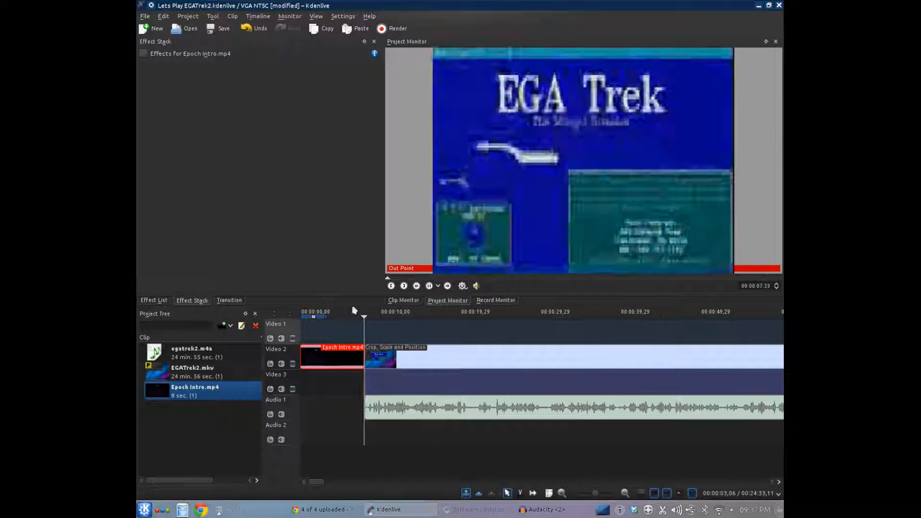
click(430, 285)
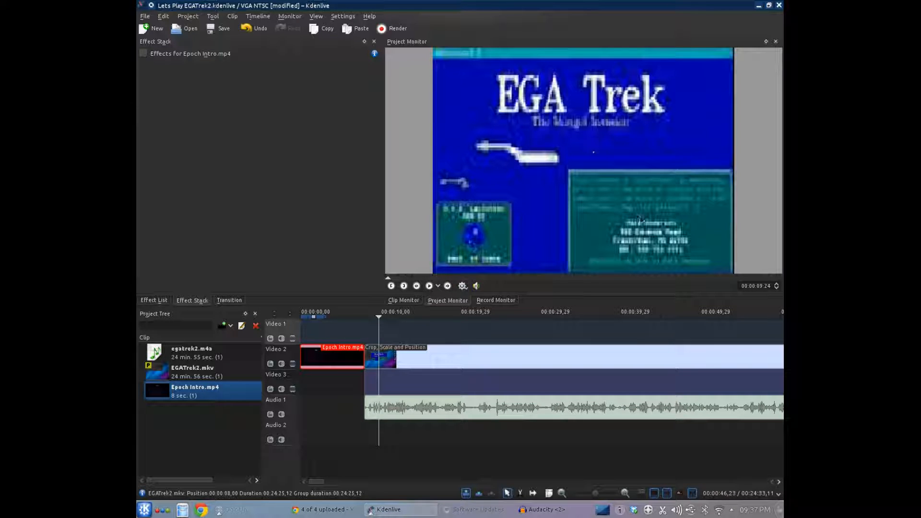
- Extract the EGA Trek title-screen frame from the project and save it as egatrek title2.png in the OneOffs folder
right_click(585, 132)
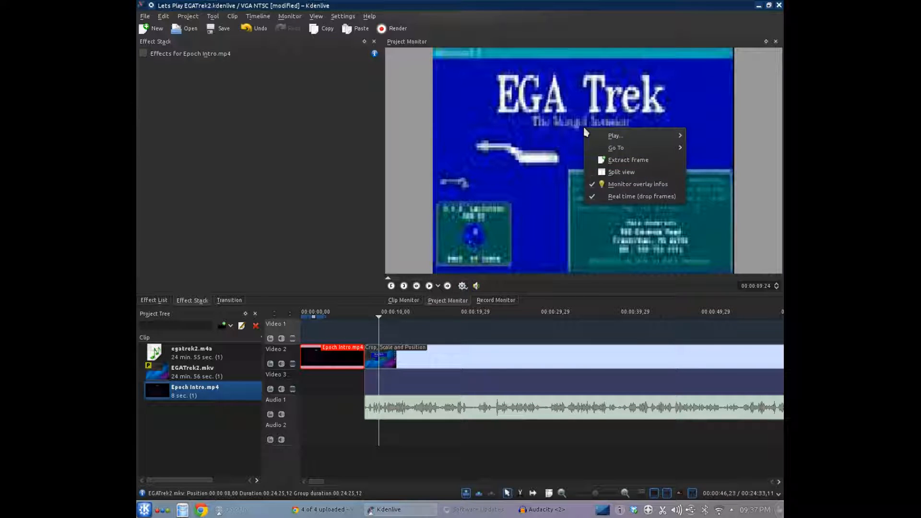
click(657, 162)
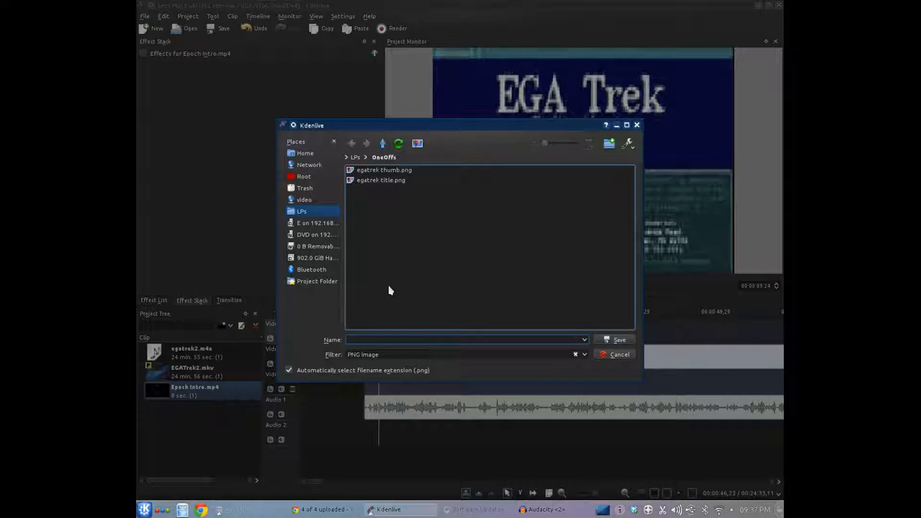
text(ega)
key(Down)
key(Down)
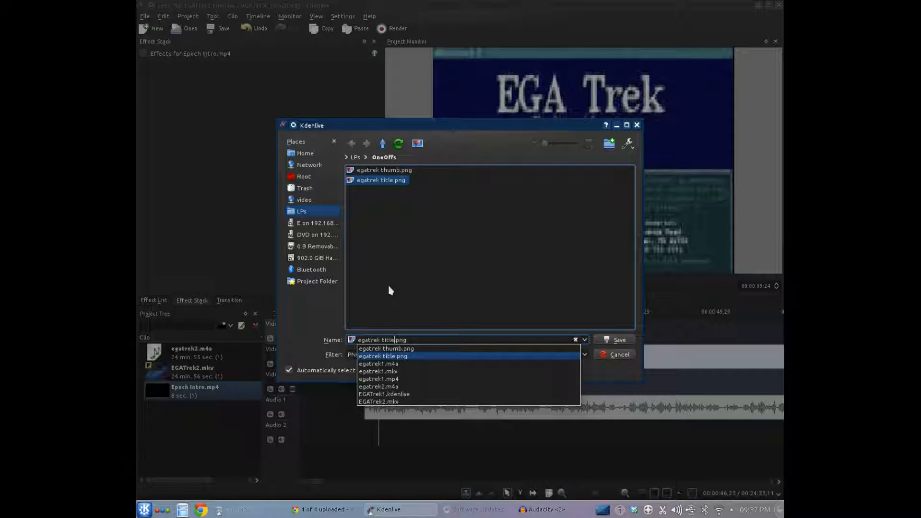
key(Left)
key(Left)
key(Left)
key(Left)
text(2)
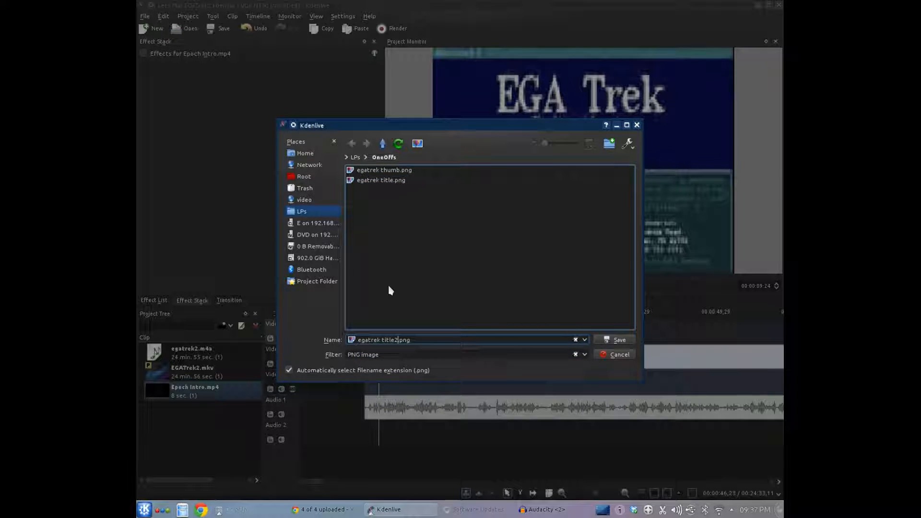
key(Return)
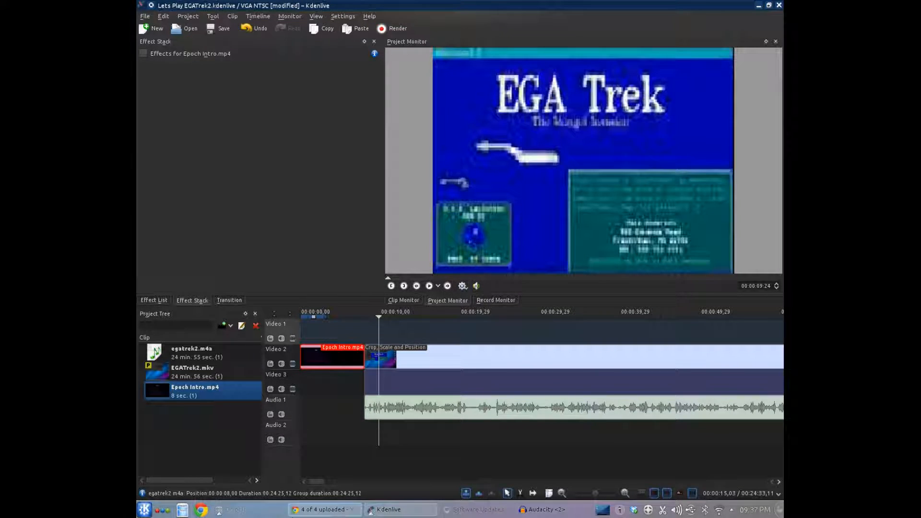
- Switch to Dolphin and add egatrek title2.png from the LPs/OneOffs folder to the Kdenlive project's clips
click(227, 515)
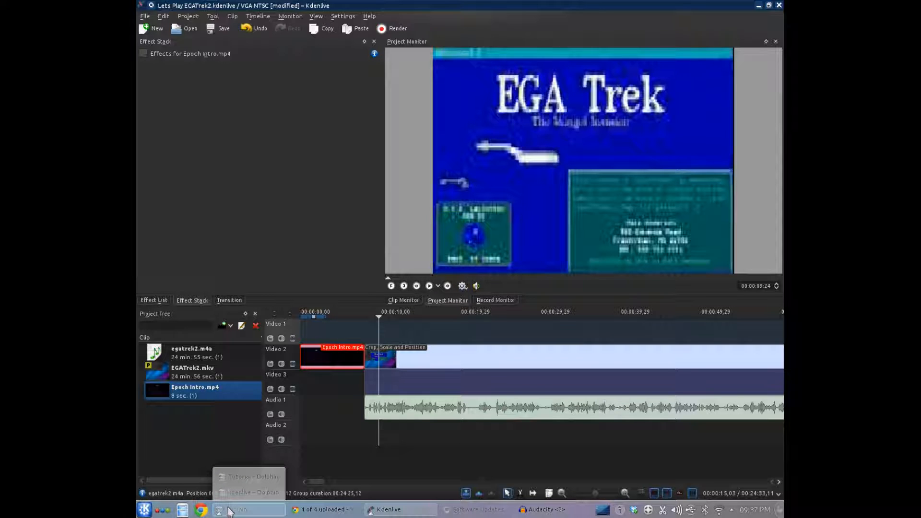
click(236, 478)
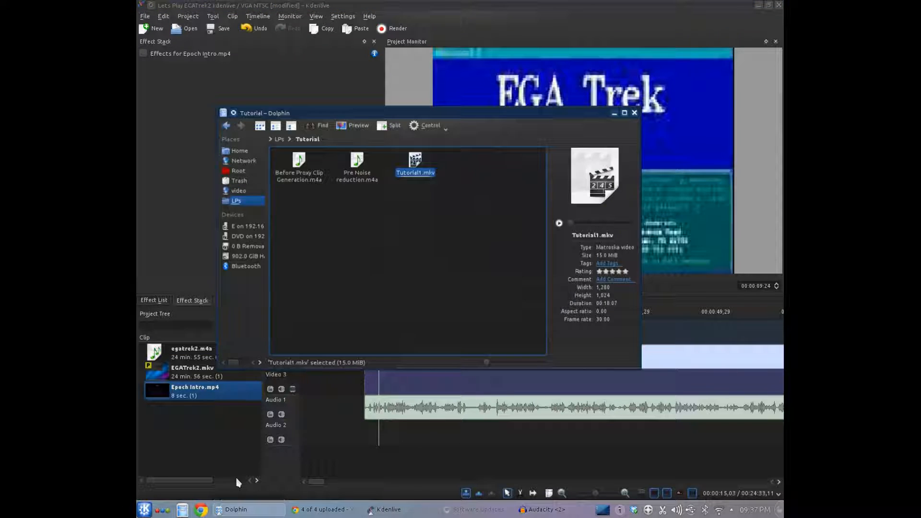
click(279, 135)
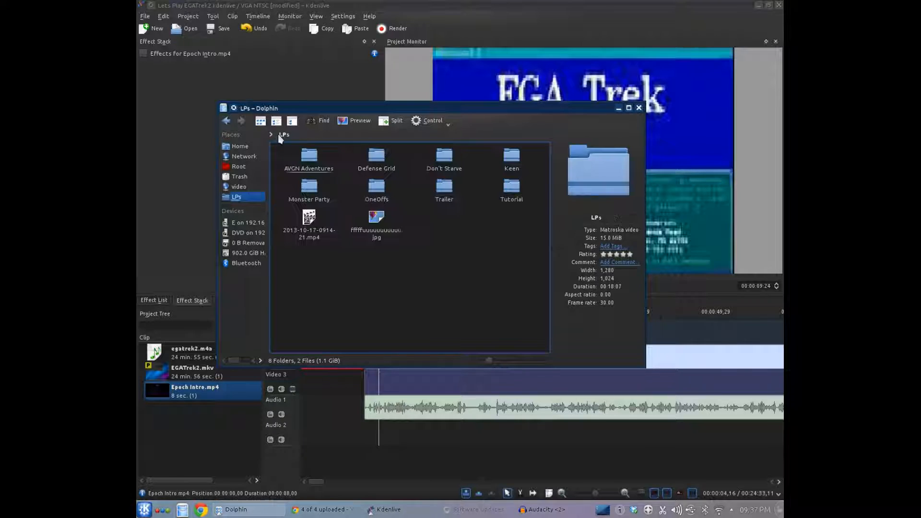
click(377, 188)
click(436, 170)
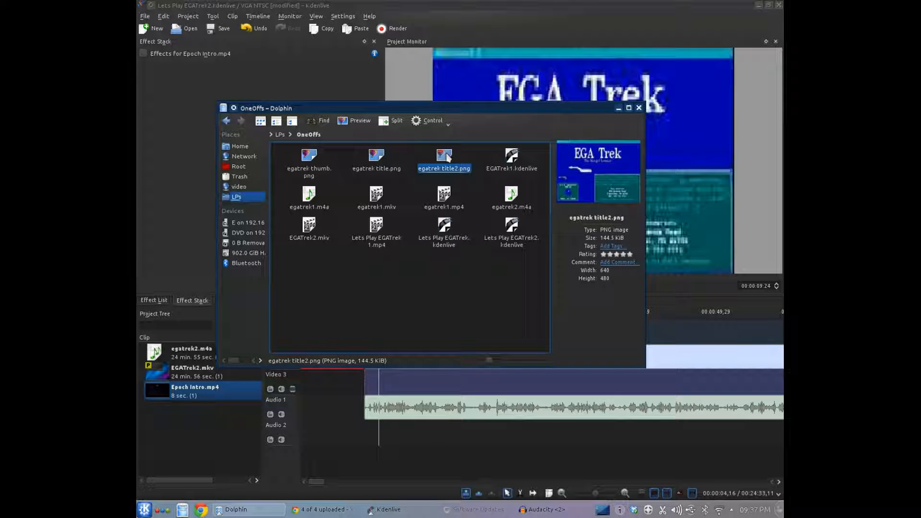
drag(445, 157, 165, 441)
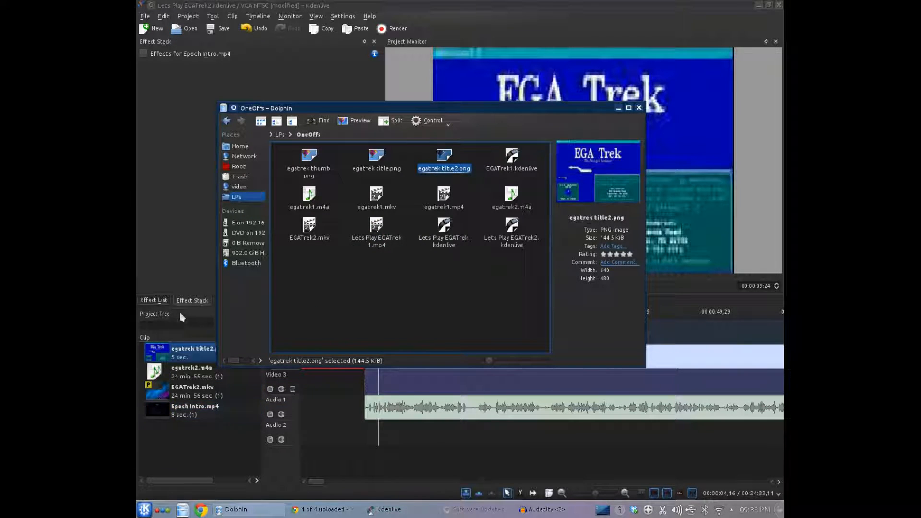
click(191, 263)
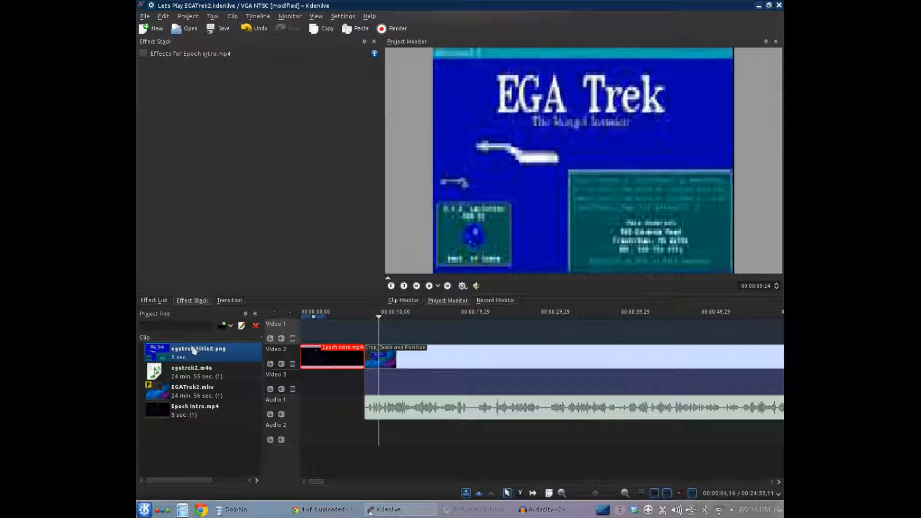
- Try egatrek title2.png on Video 1 at 00:00:03:00 with a playback from the start, and delete it from the timeline
drag(166, 354, 330, 338)
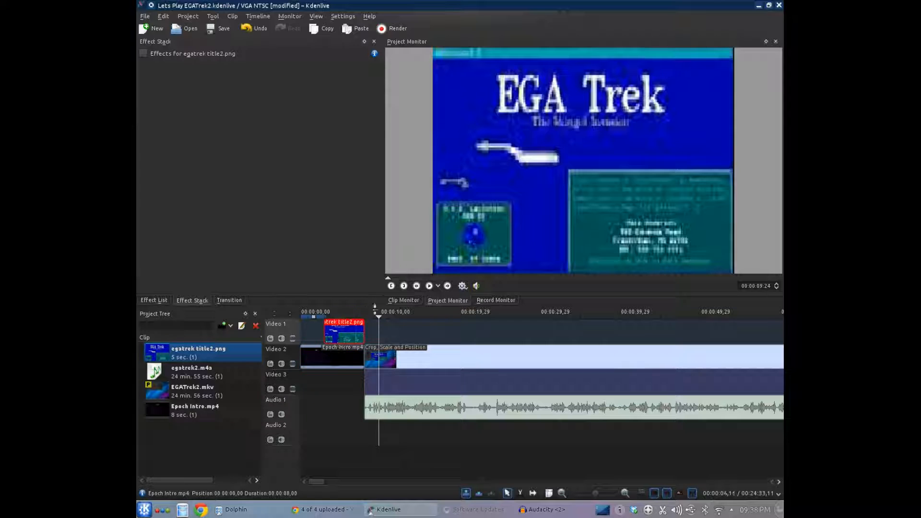
drag(378, 316, 289, 314)
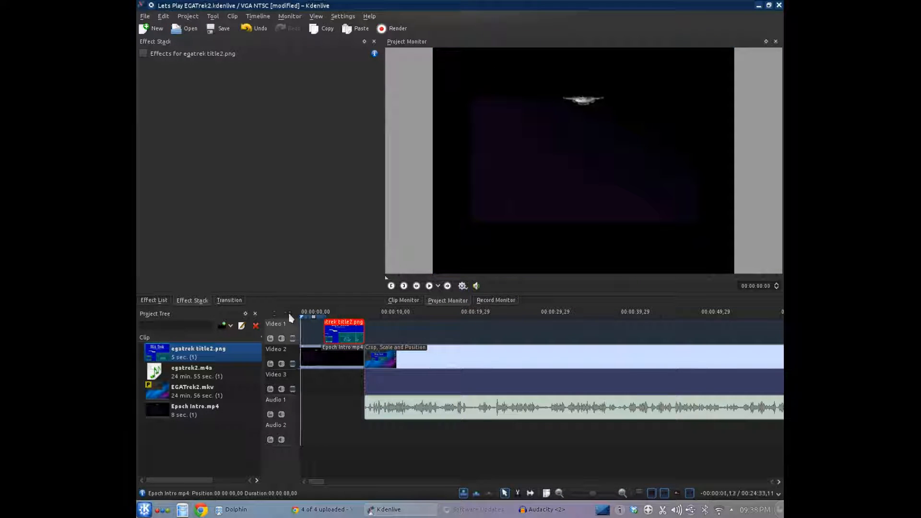
click(429, 285)
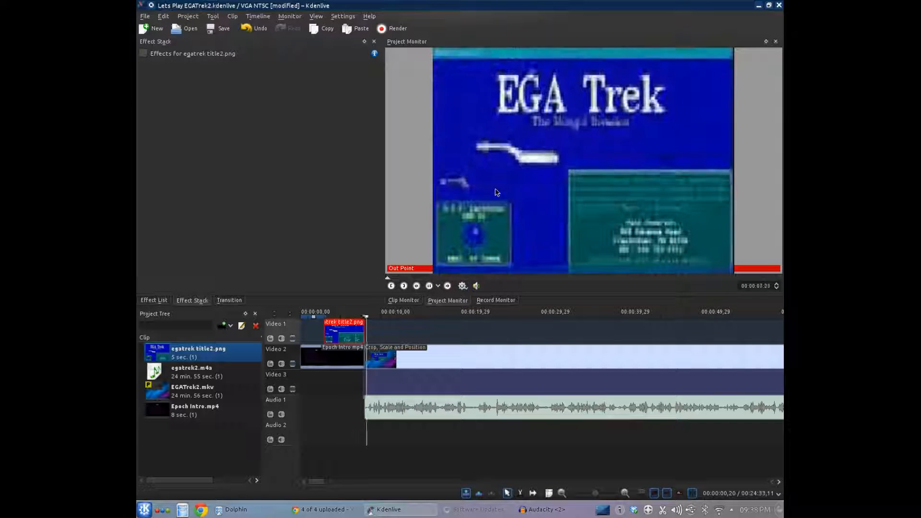
click(429, 286)
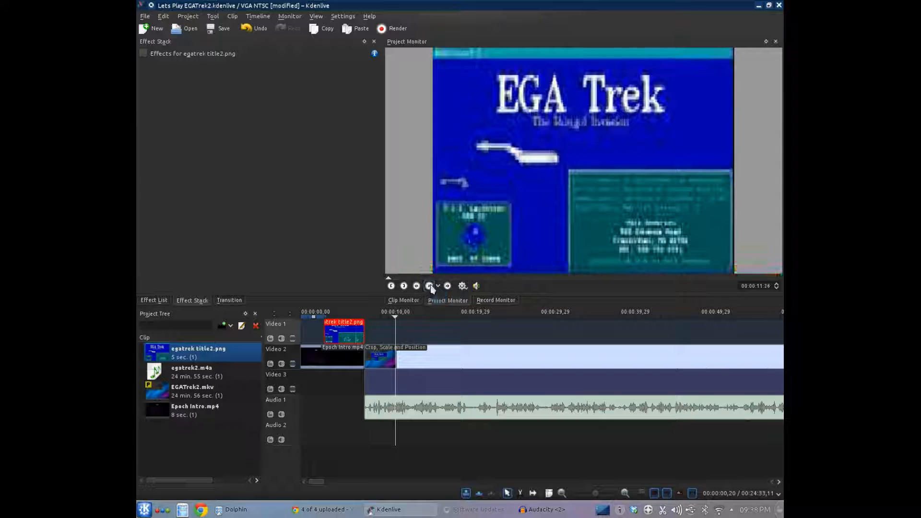
drag(396, 313, 337, 317)
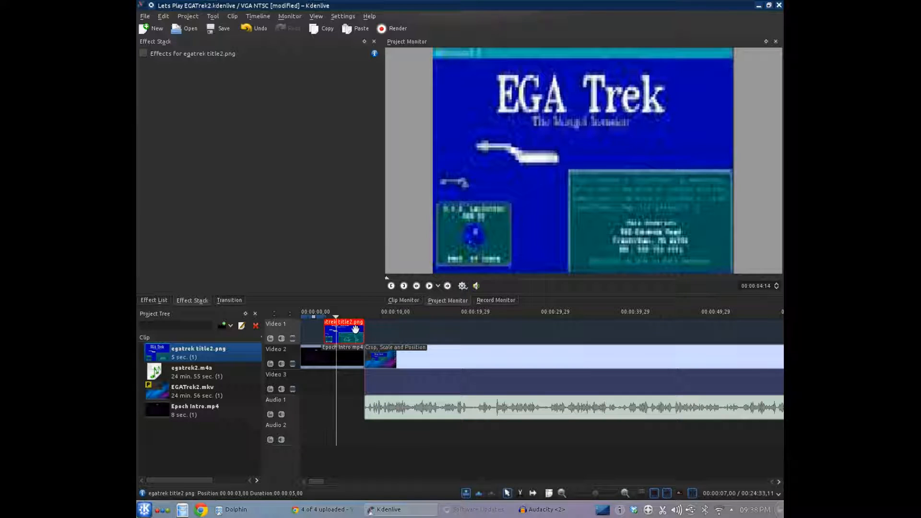
key(Delete)
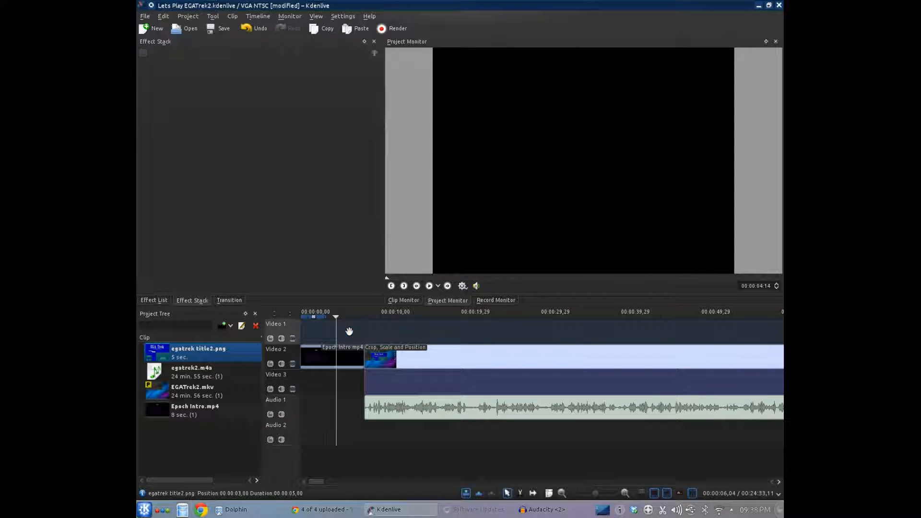
- Replace egatrek title2.png in the project's clips with egatrek title.png from the OneOffs folder in Dolphin
mouse_move(242, 513)
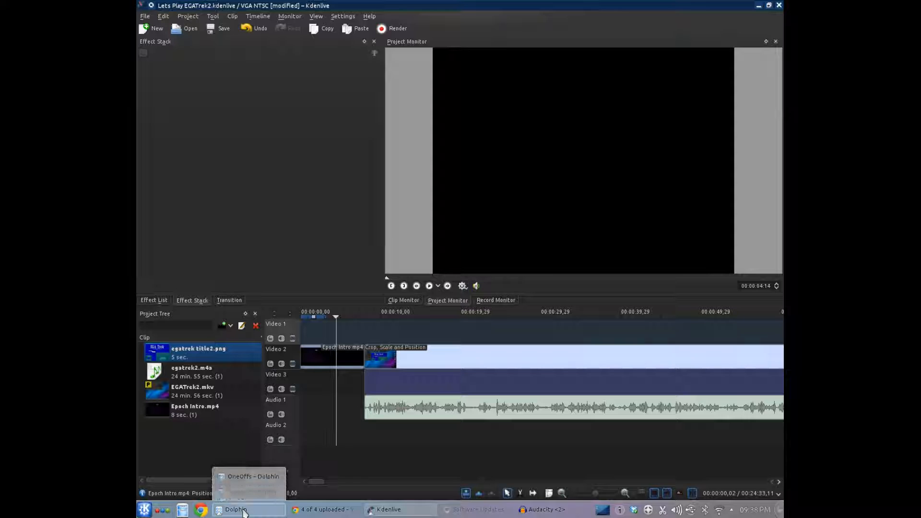
click(246, 477)
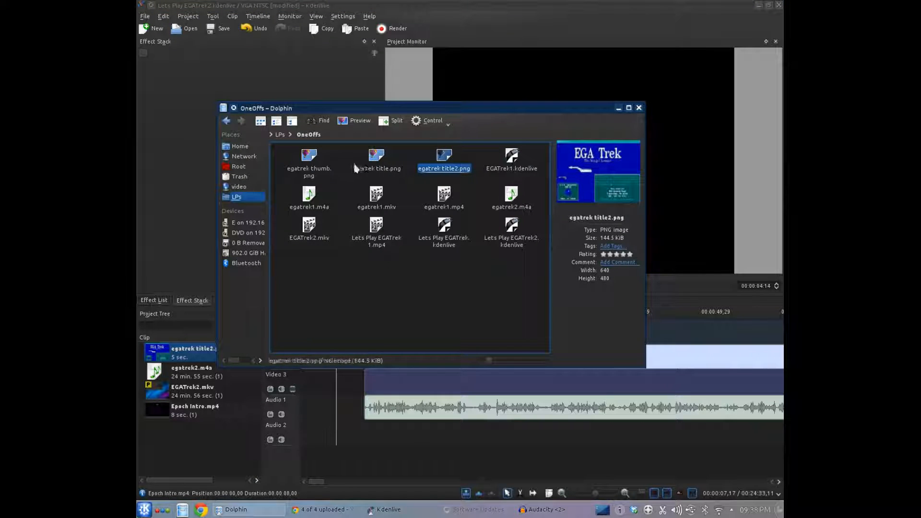
click(383, 168)
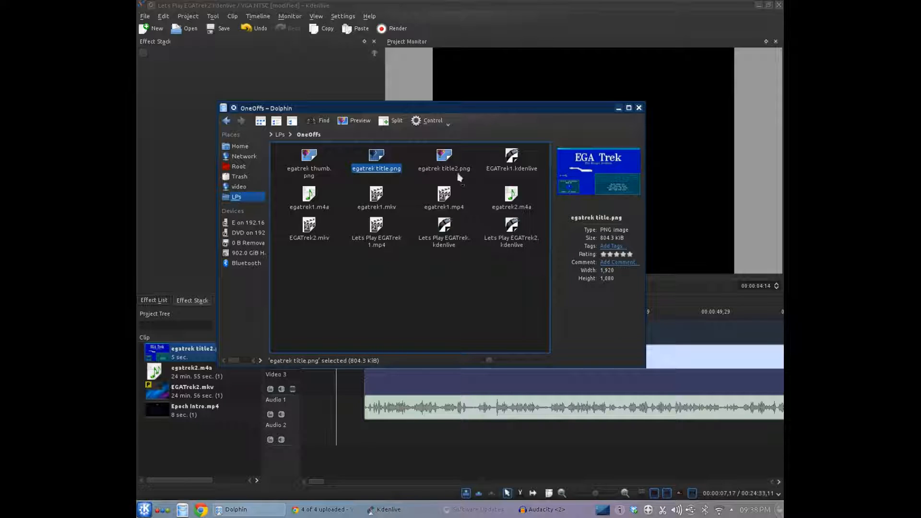
click(453, 168)
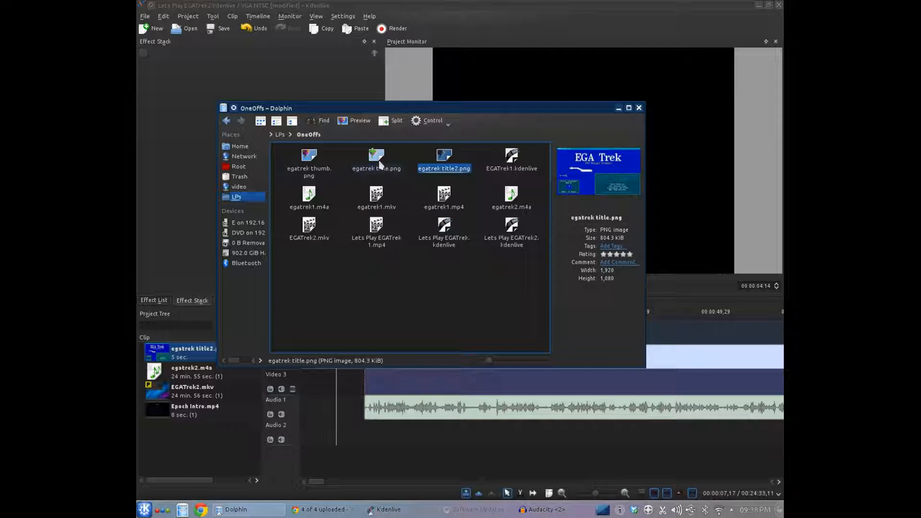
drag(379, 163, 196, 437)
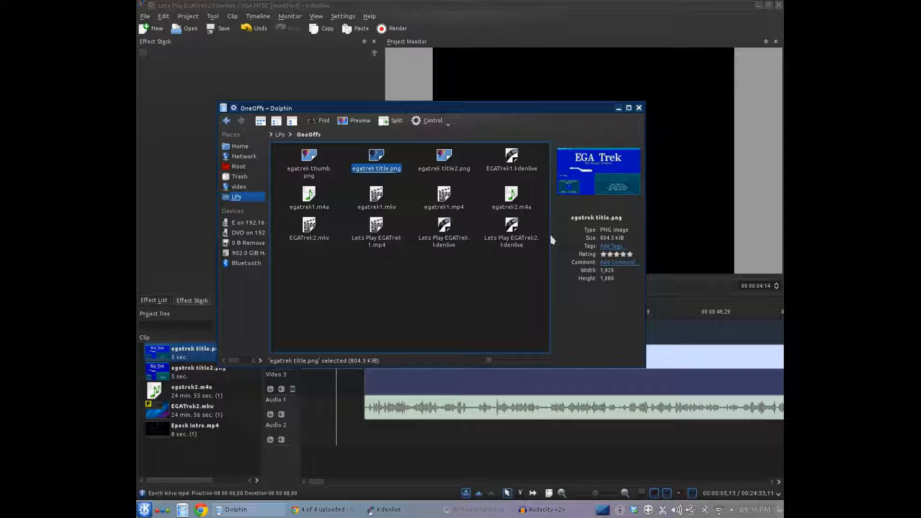
click(465, 9)
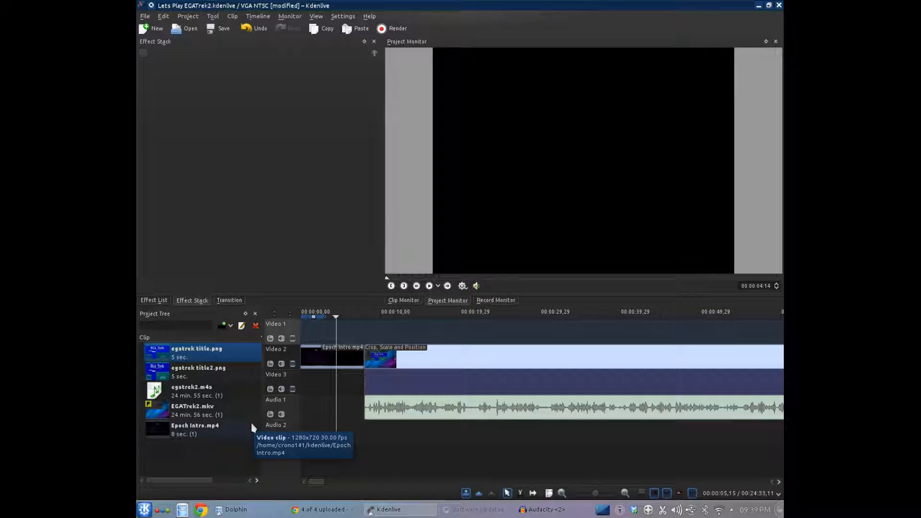
click(215, 378)
key(Delete)
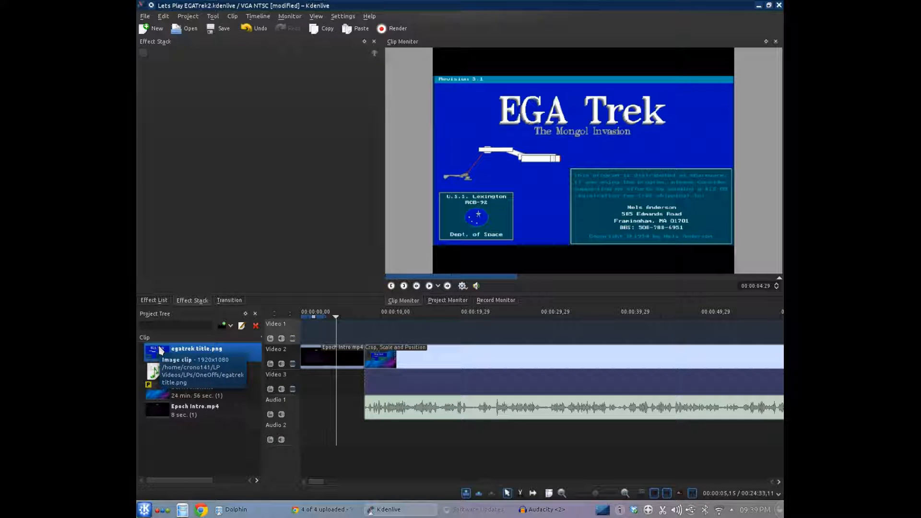
- Place egatrek title.png on Video 1 over the last 5 seconds of the Epoch intro and play the timeline from the start
drag(161, 350, 253, 320)
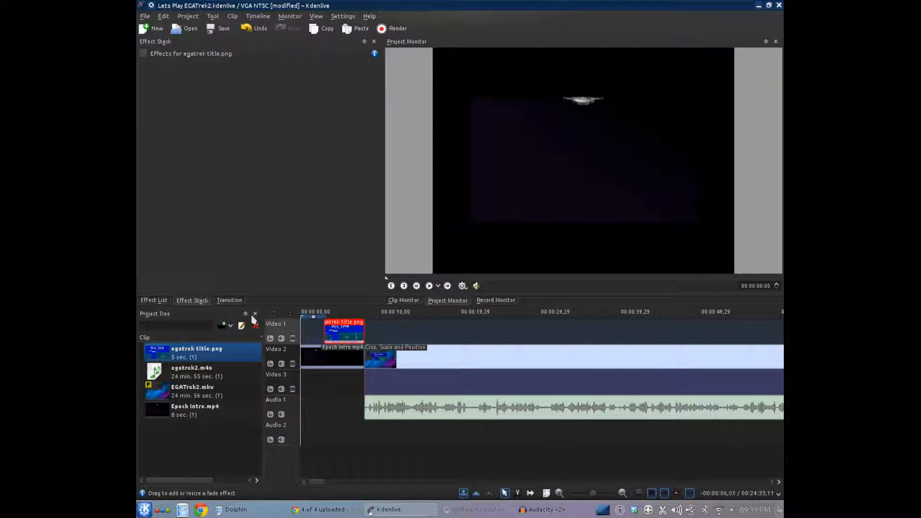
click(429, 285)
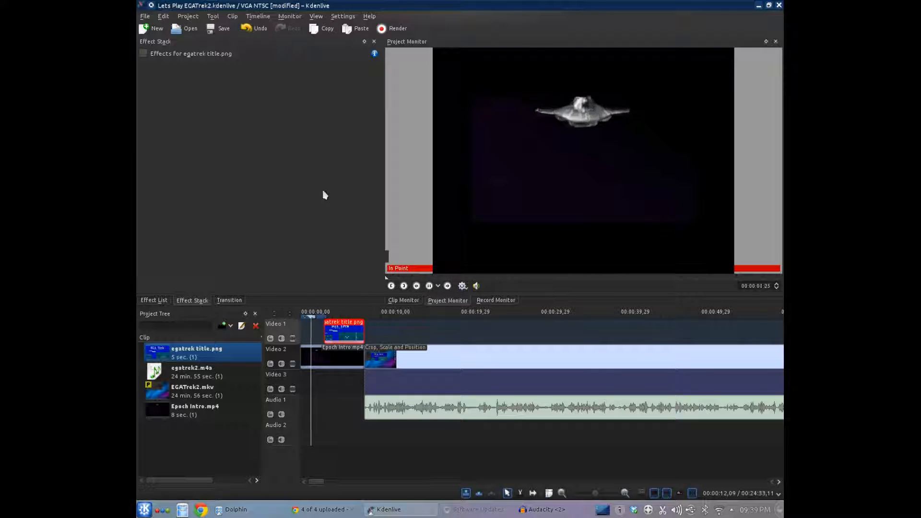
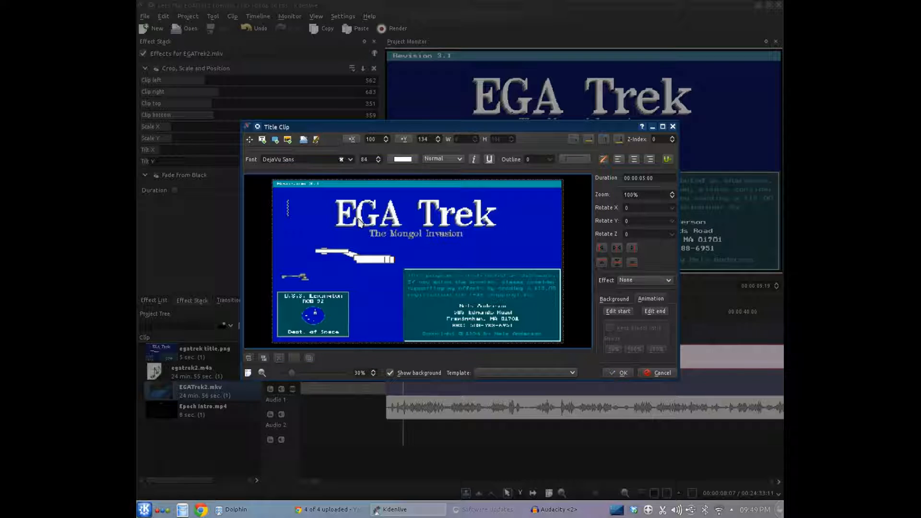
- Enter the text Lets Play in the title clip and position it just before the EGA Trek lettering at X 16, Y 164
text(Lets Pla)
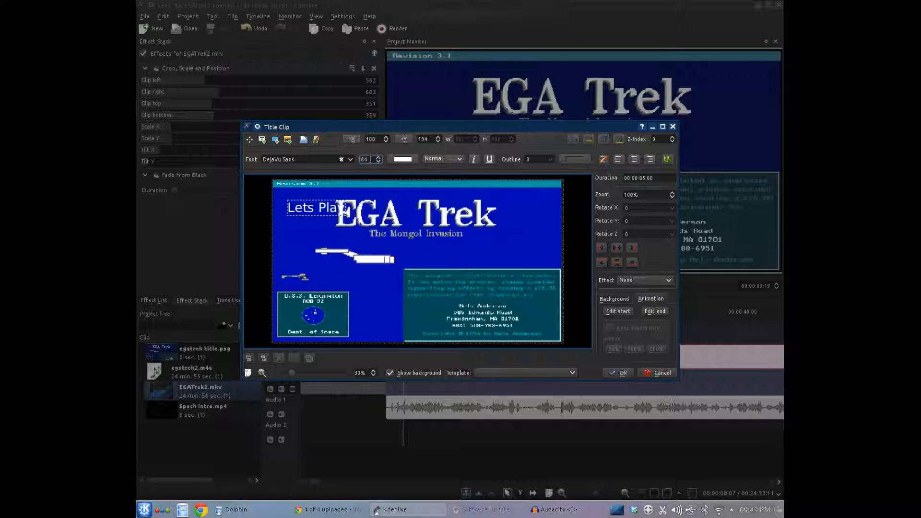
click(298, 223)
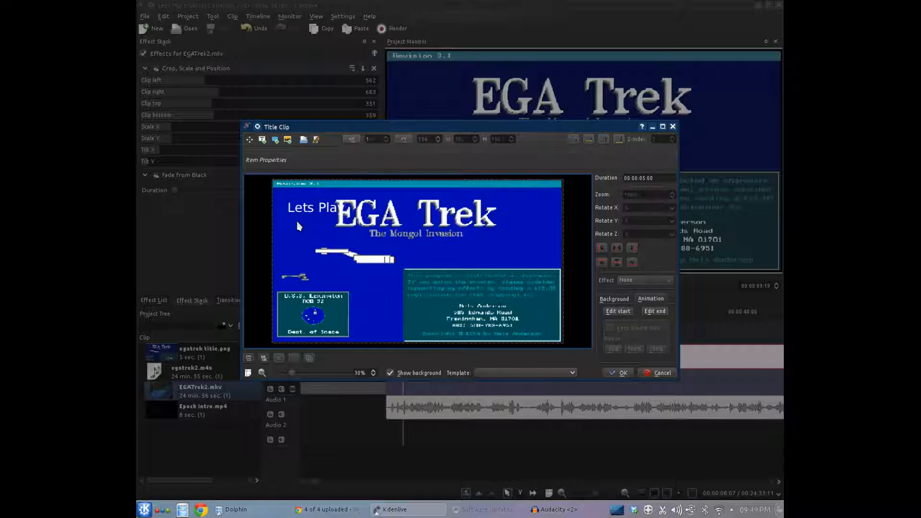
drag(307, 210, 291, 211)
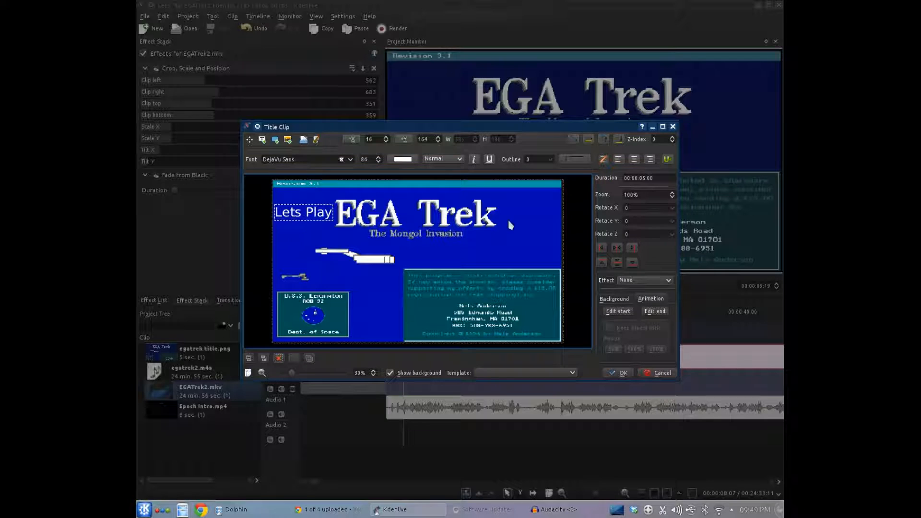
- Try rotating the Lets Play text about the X axis and reset Rotate X to 0
click(670, 210)
mouse_move(670, 222)
mouse_down()
mouse_move(700, 224)
mouse_move(627, 226)
mouse_move(664, 224)
mouse_up()
click(641, 206)
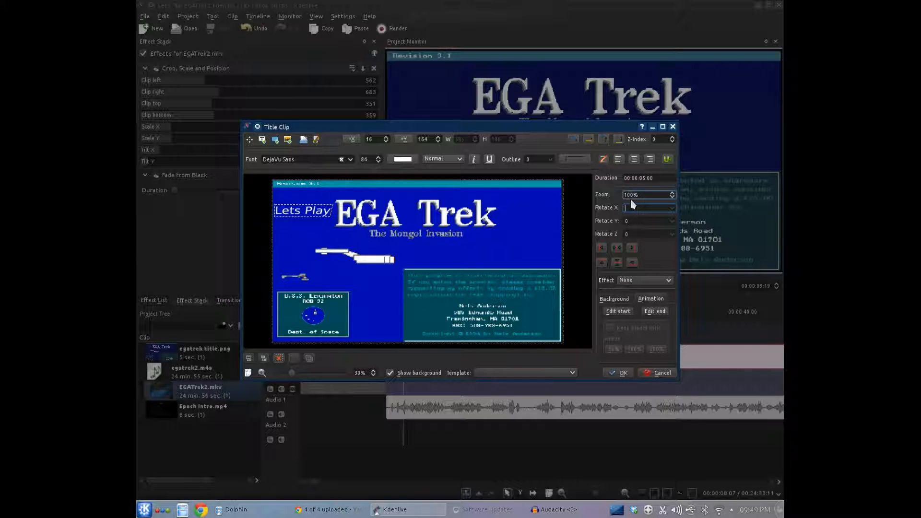
key(Return)
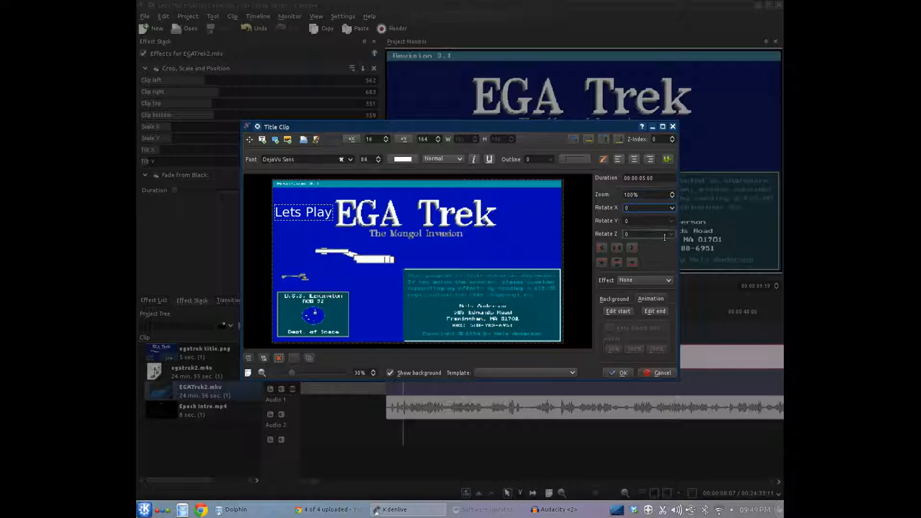
- Try rotating the Lets Play text about the Y axis and reset Rotate Y to 0
click(650, 223)
click(673, 222)
drag(672, 234, 604, 214)
click(651, 222)
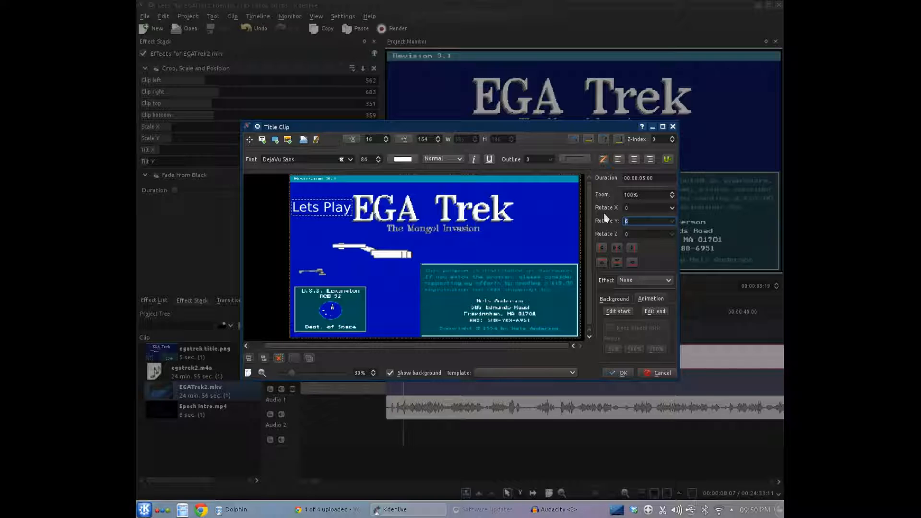
key(Tab)
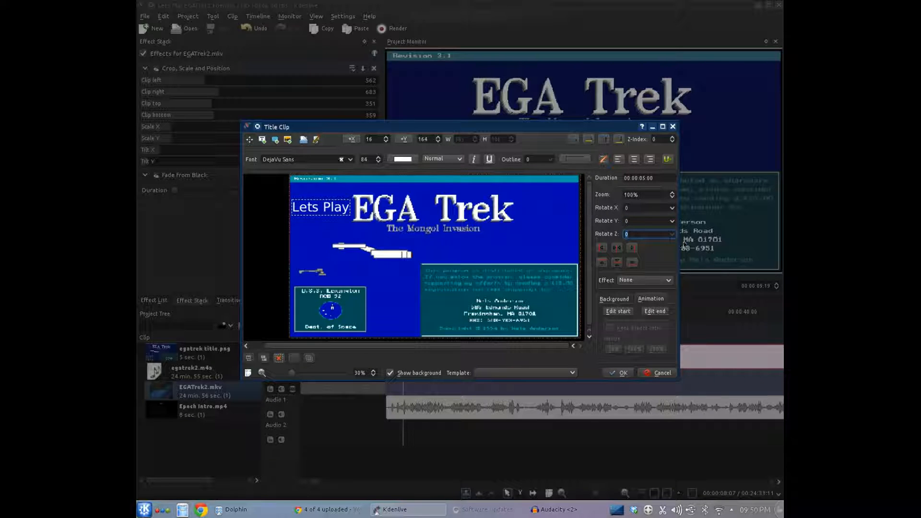
- Rotate the Lets Play text about the Z axis to -34 so it slants upward
click(672, 235)
drag(676, 247, 671, 249)
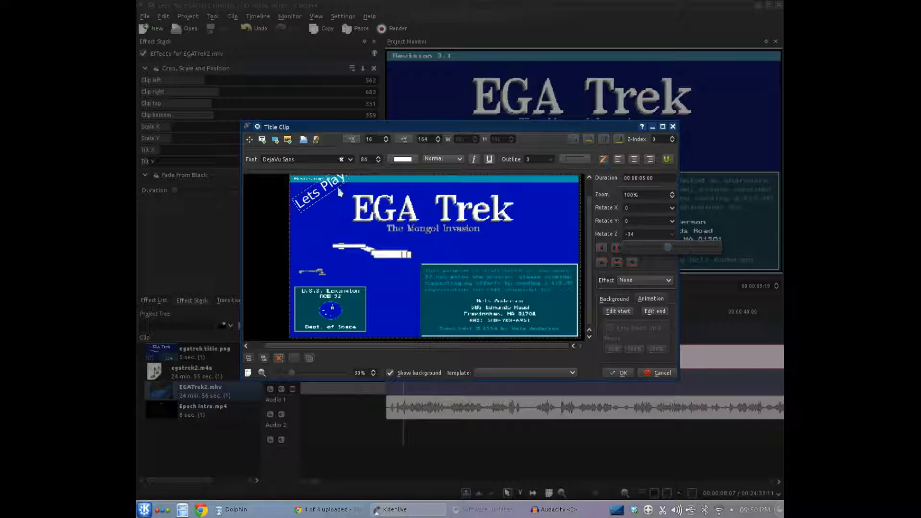
- Move the slanted Lets Play text lower beside the EGA Trek lettering, to X 19, Y 291
click(316, 198)
drag(316, 198, 313, 213)
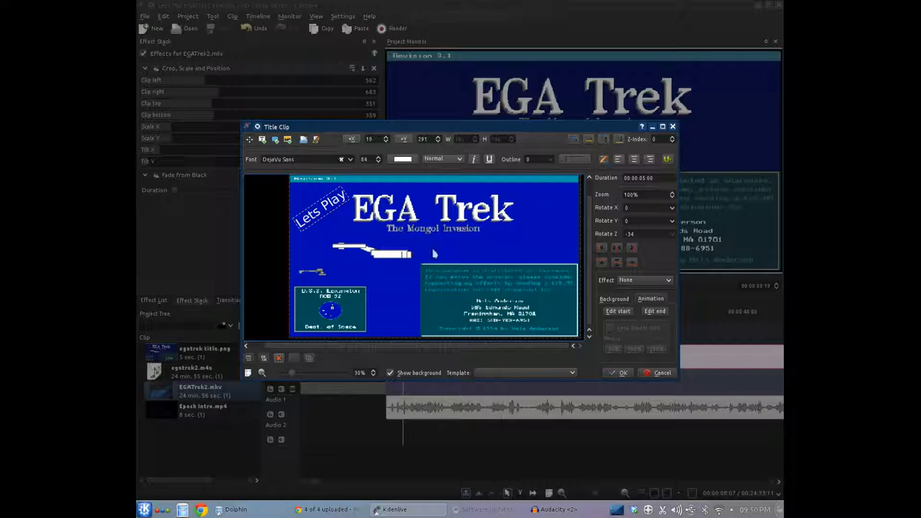
click(484, 257)
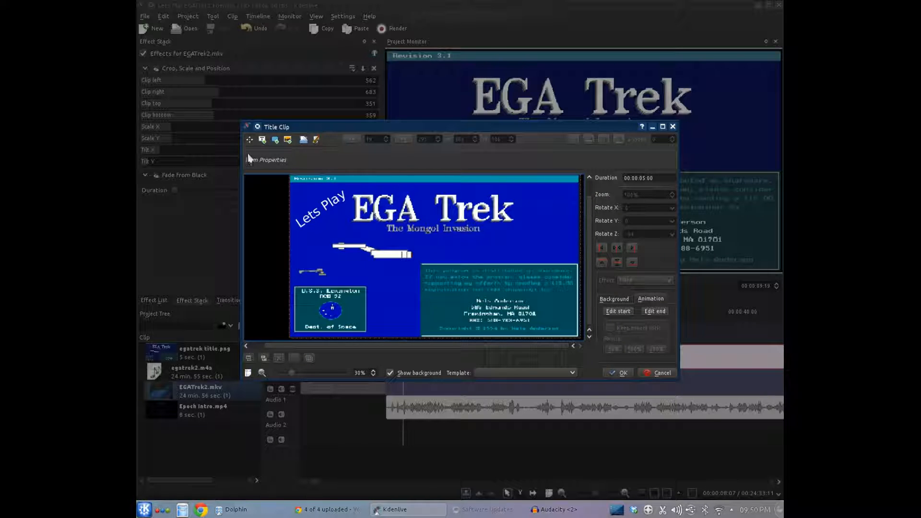
- Add a second text after the EGA Trek lettering at X 1613, Y 141, reading With followed by the host's name
click(261, 139)
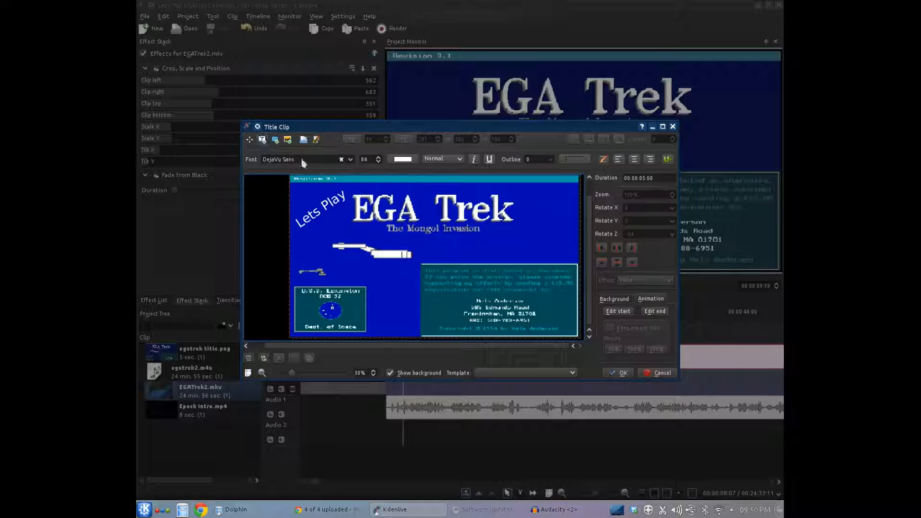
click(538, 200)
text(Wit)
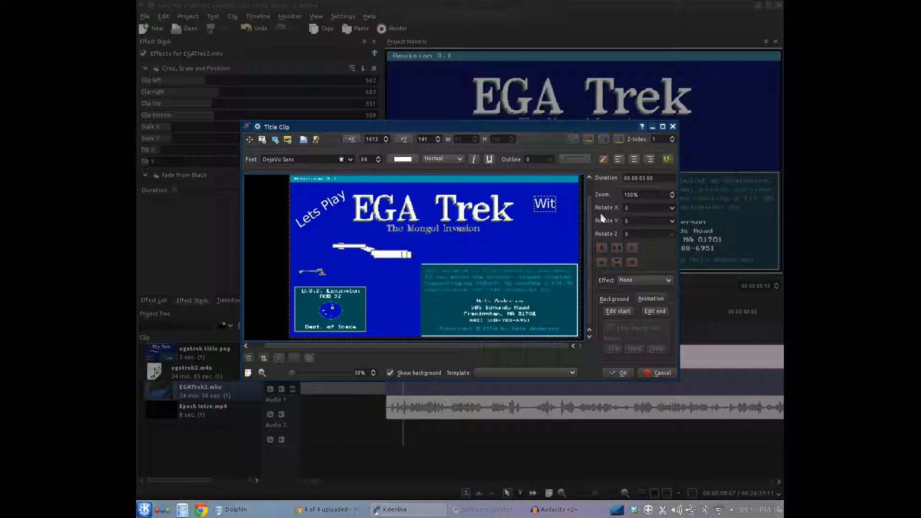
text(h C)
key(BackSpace)
key(BackSpace)
key(BackSpace)
key(BackSpace)
key(BackSpace)
text(ith Cronc)
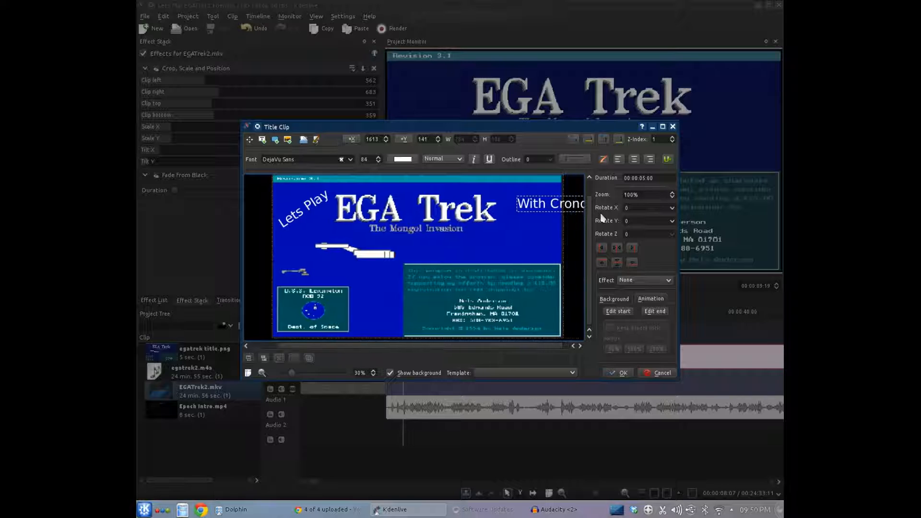
text( JOe)
key(BackSpace)
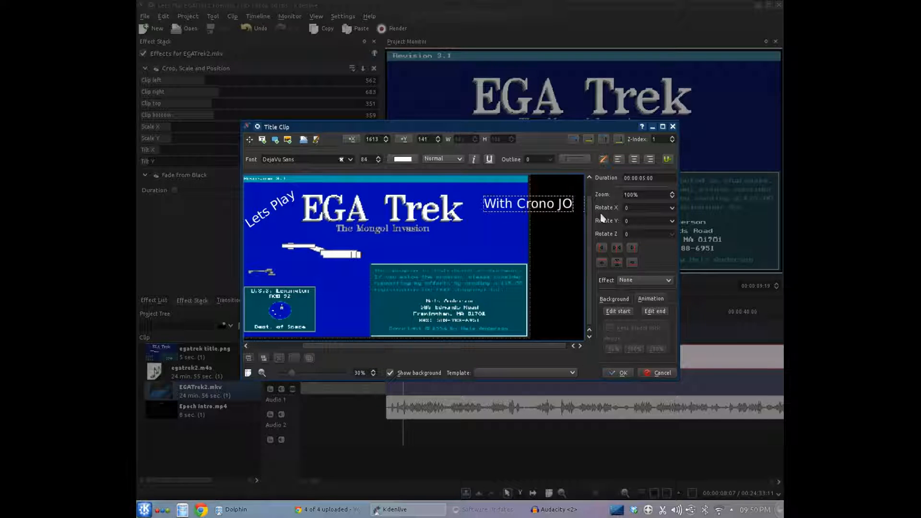
key(BackSpace)
text(oel)
- Rotate the host credit text about the Z axis to 39 so it slants downward
click(674, 235)
click(672, 235)
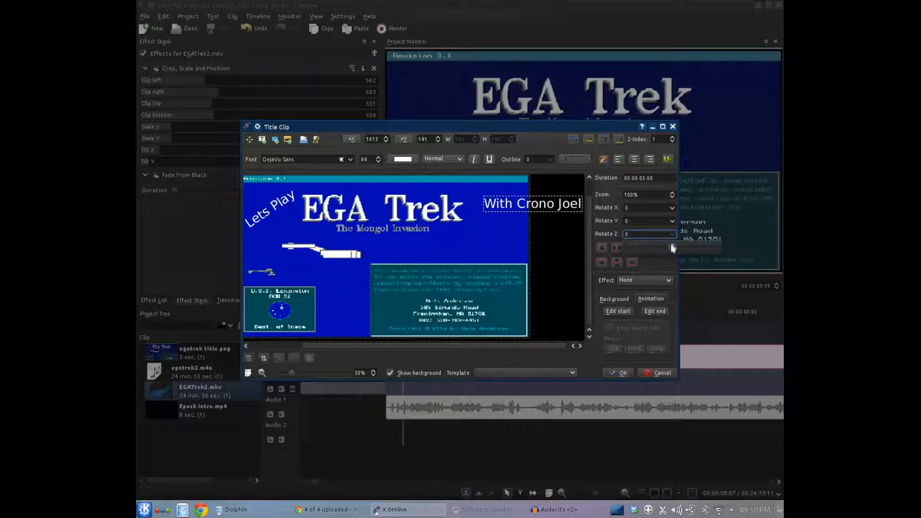
drag(672, 247, 675, 248)
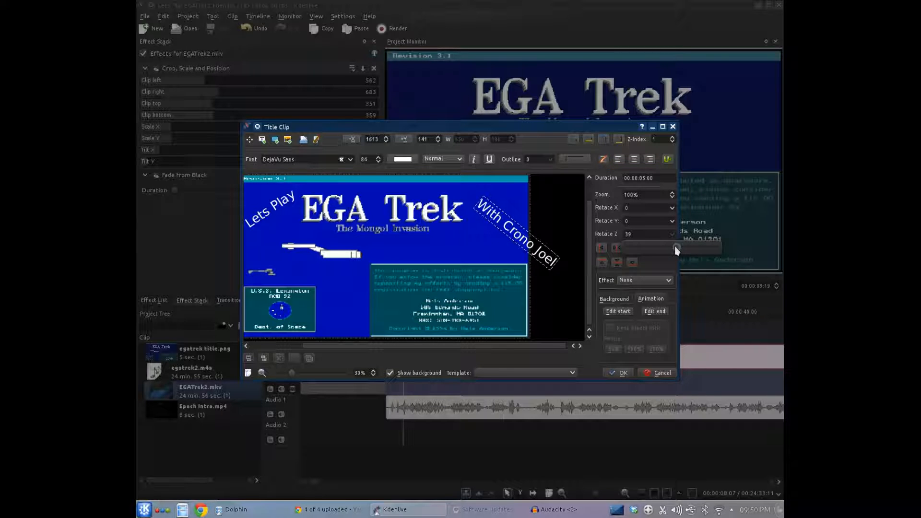
- Break the host credit text into three lines, one word each, and move it to X 1700, Y 104
click(503, 221)
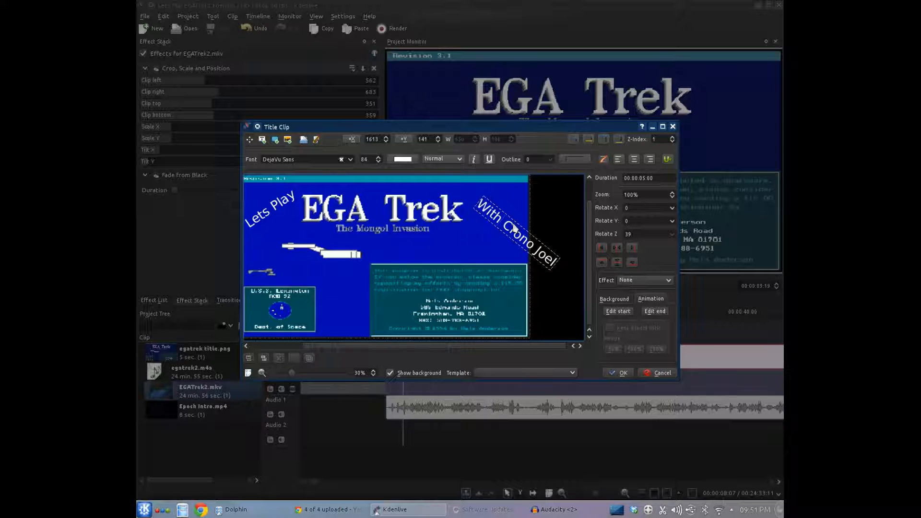
key(Return)
key(Delete)
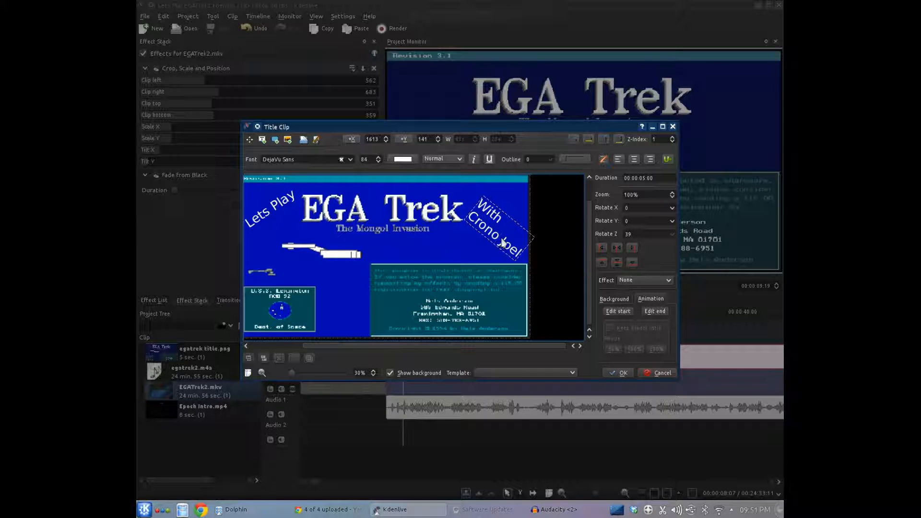
key(Return)
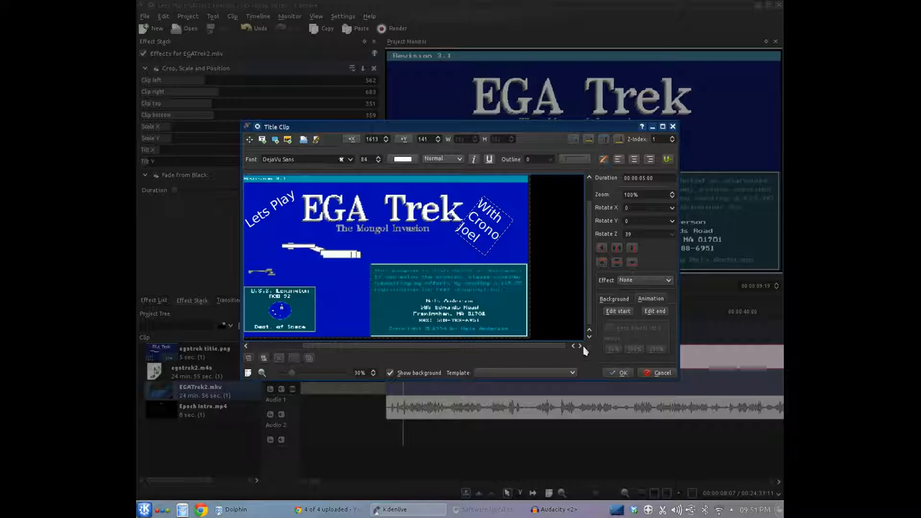
drag(548, 348, 525, 345)
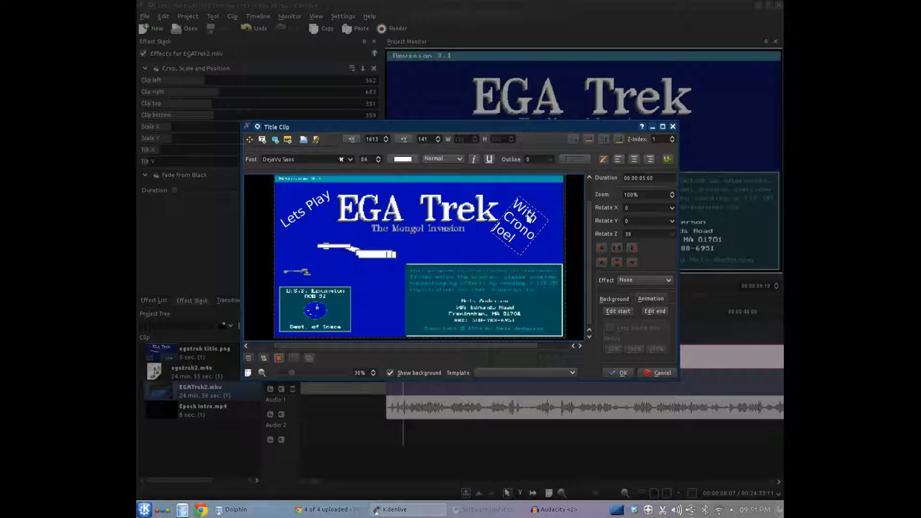
drag(527, 214, 540, 208)
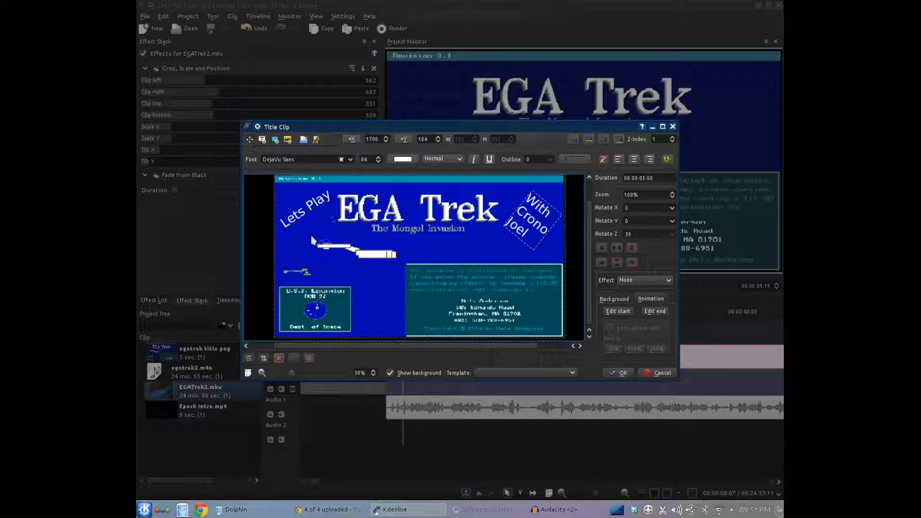
- Set the host credit text's Rotate Z to 34 and move it to X 1663, Y 108
click(302, 217)
click(525, 217)
double_click(639, 234)
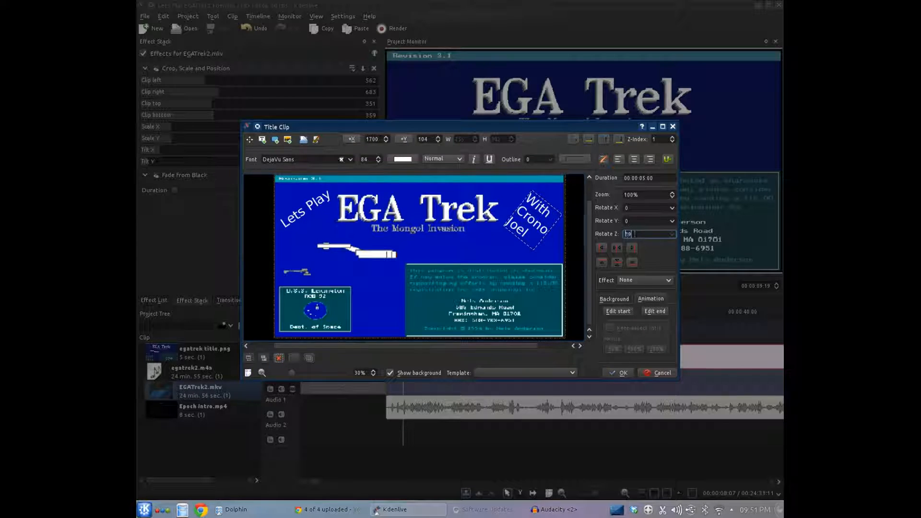
text(34)
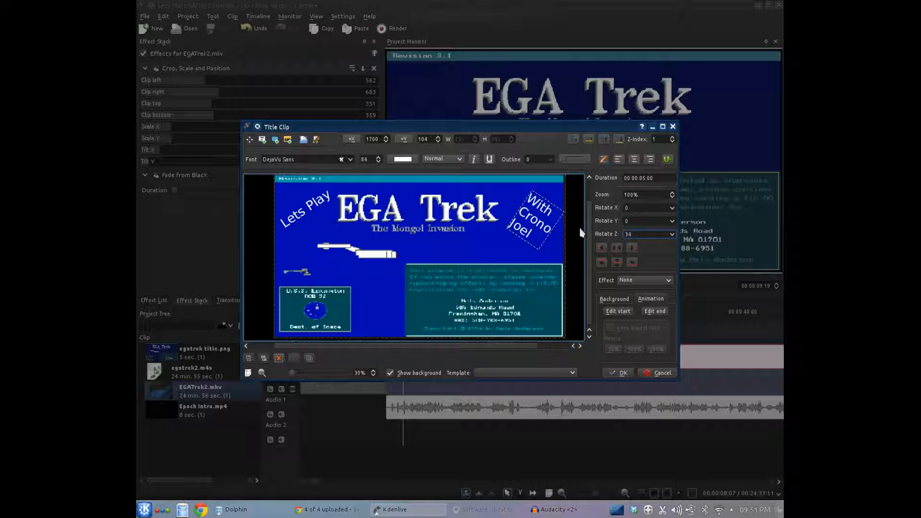
drag(545, 212, 531, 207)
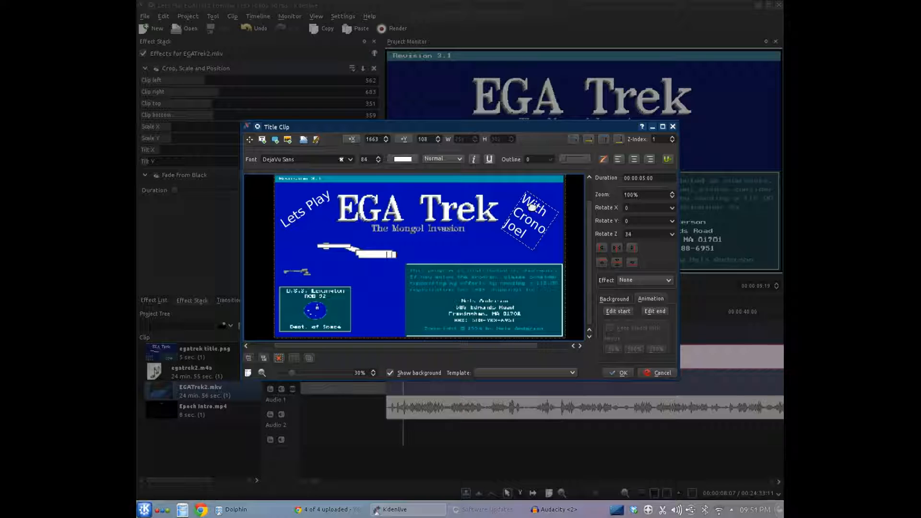
- Set the Lets Play text's Rotate Z to 0 so it is horizontal
click(314, 215)
drag(643, 235, 601, 220)
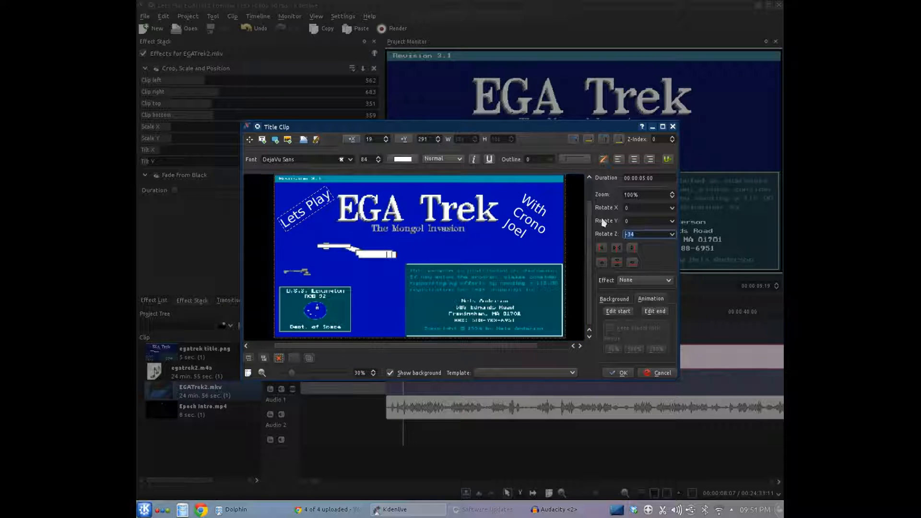
text(0)
key(Return)
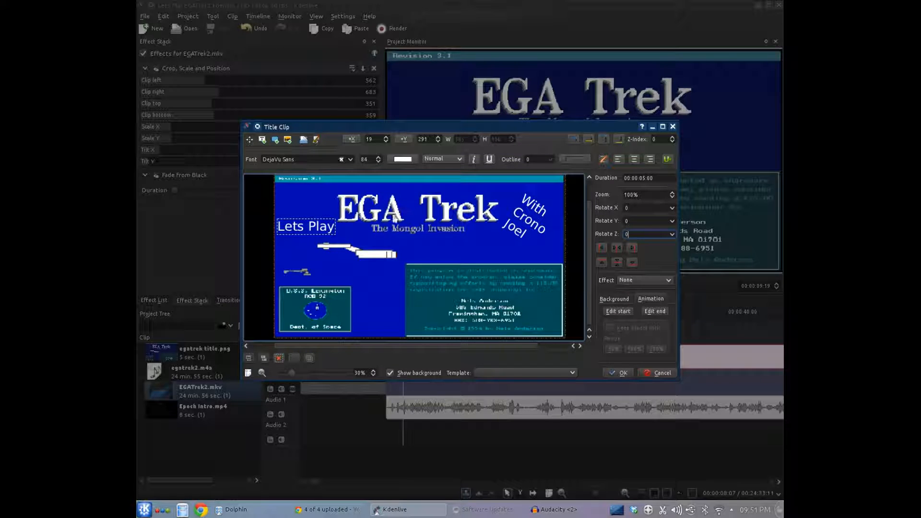
- Split the Lets Play text into two lines and move it before the EGA Trek lettering at X 126, Y 121
click(297, 234)
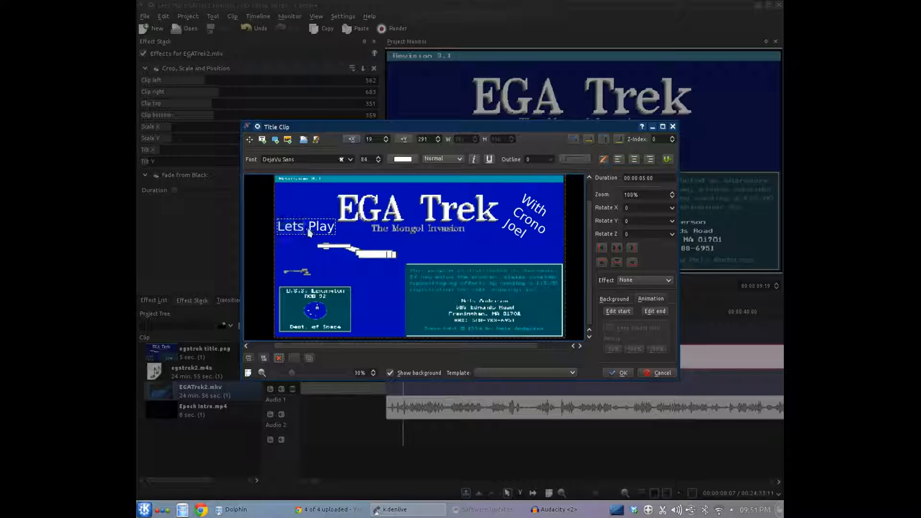
key(BackSpace)
key(Return)
drag(299, 221, 315, 194)
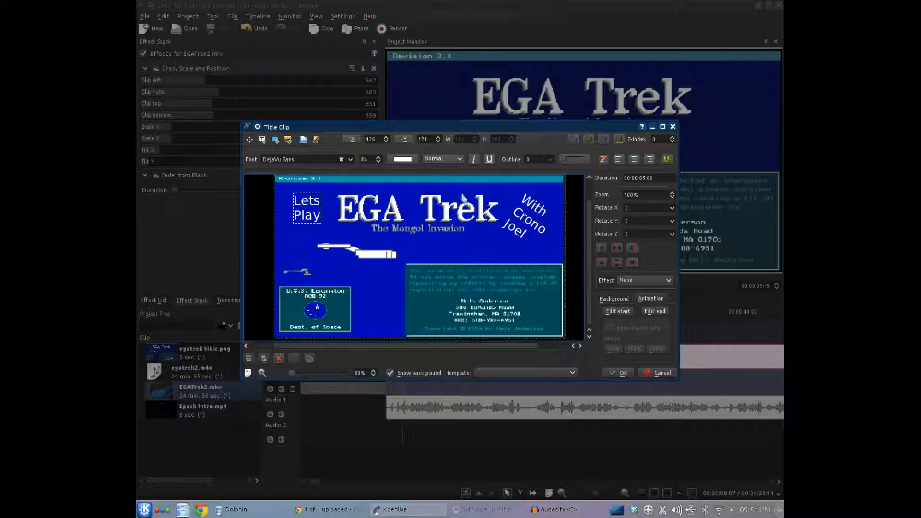
- Set the host credit text's Rotate Z to 0 and move it fully inside the frame at X 1583, Y 101
click(538, 226)
click(640, 233)
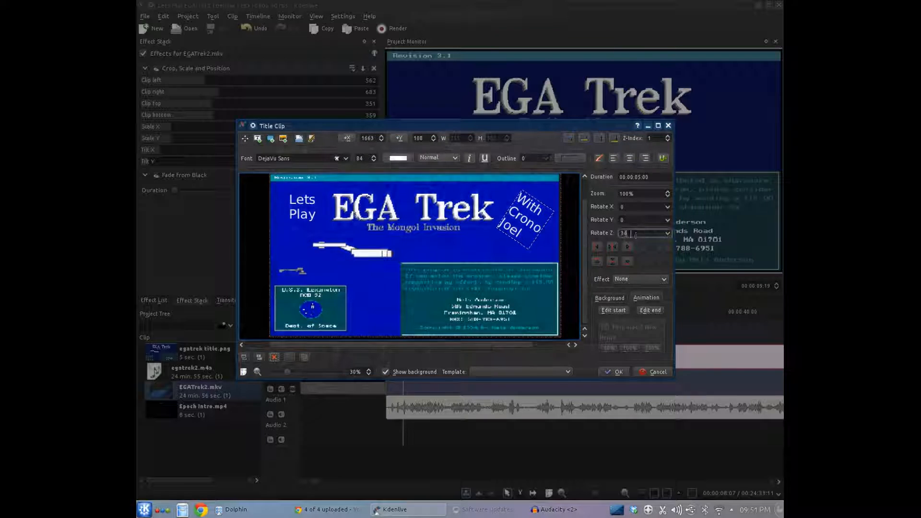
key(BackSpace)
key(BackSpace)
text(0)
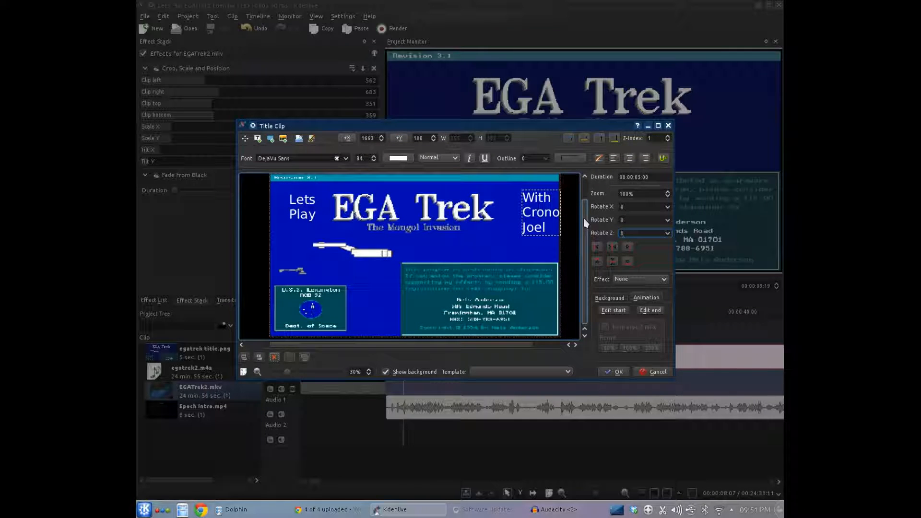
click(545, 198)
mouse_move(537, 197)
mouse_down()
mouse_move(515, 195)
mouse_move(525, 196)
mouse_up()
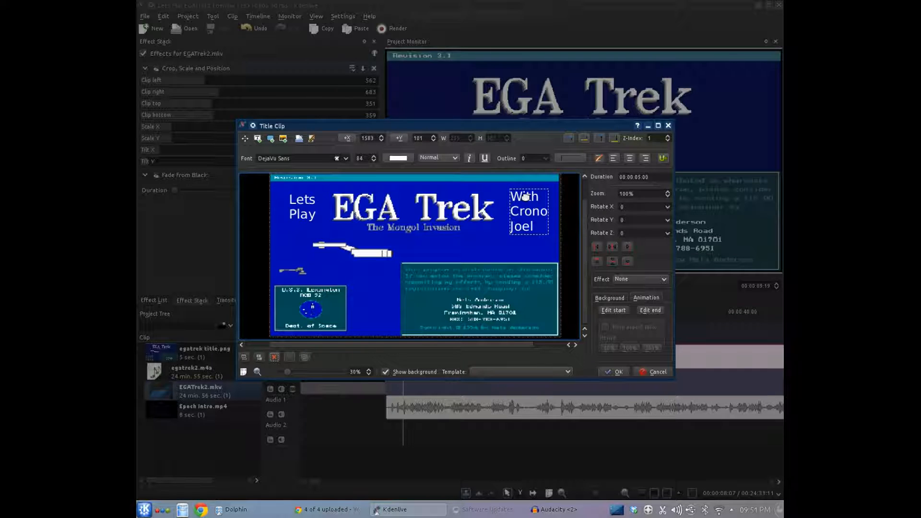
- Join the host's name onto one line below With and move the credit text under the EGA Trek lettering at X 1346, Y 351
click(526, 246)
double_click(528, 215)
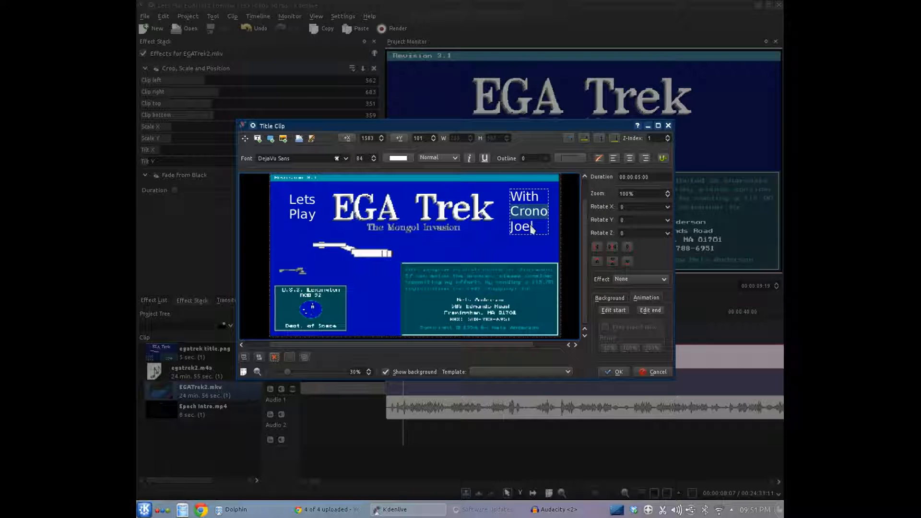
click(553, 210)
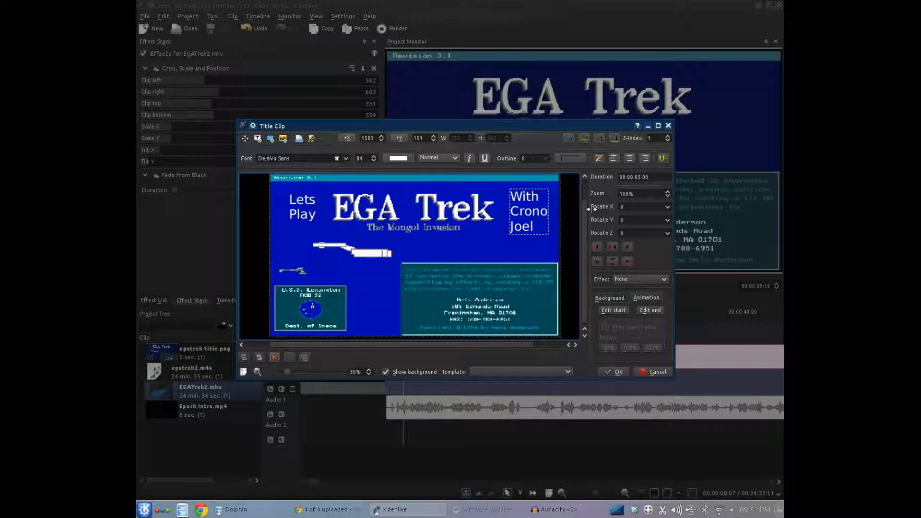
key(Delete)
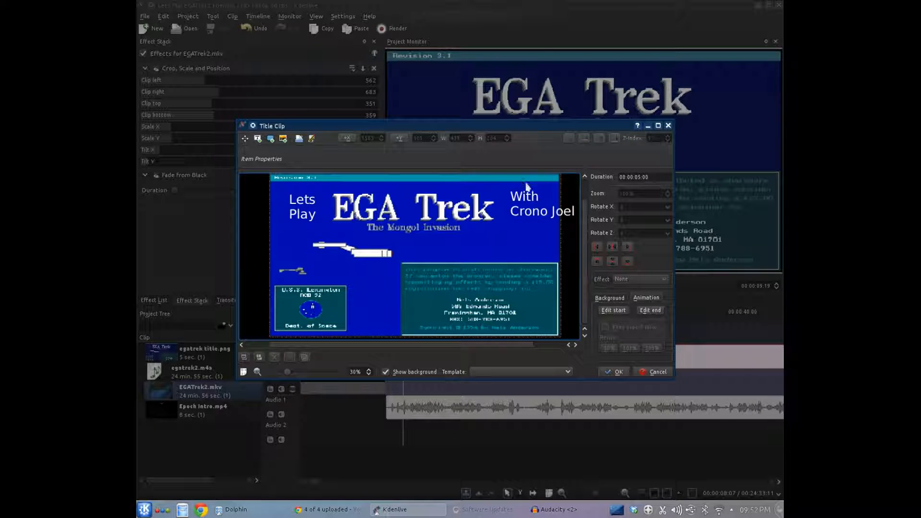
drag(533, 197, 491, 234)
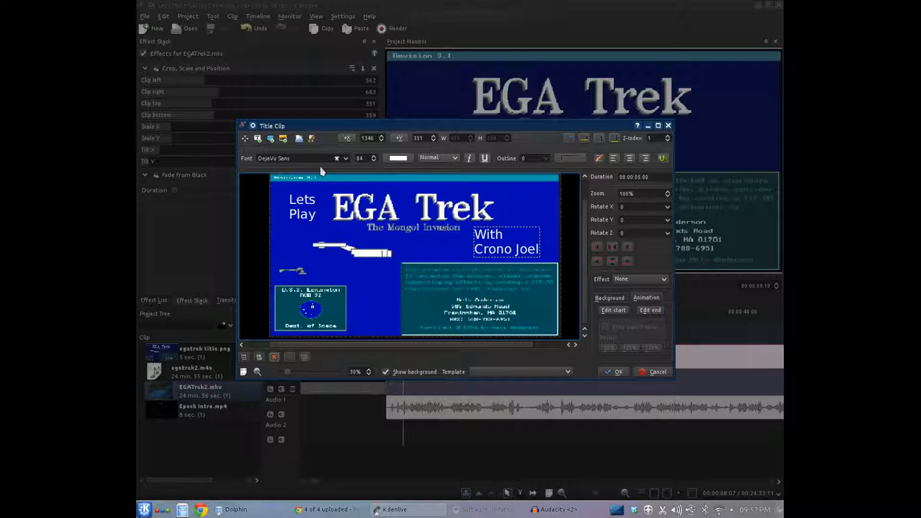
- Move the two-line Lets Play text to X 86, Y 117 and save the title clip to the project
click(300, 207)
mouse_move(305, 197)
mouse_down()
mouse_move(317, 197)
mouse_move(299, 197)
mouse_up()
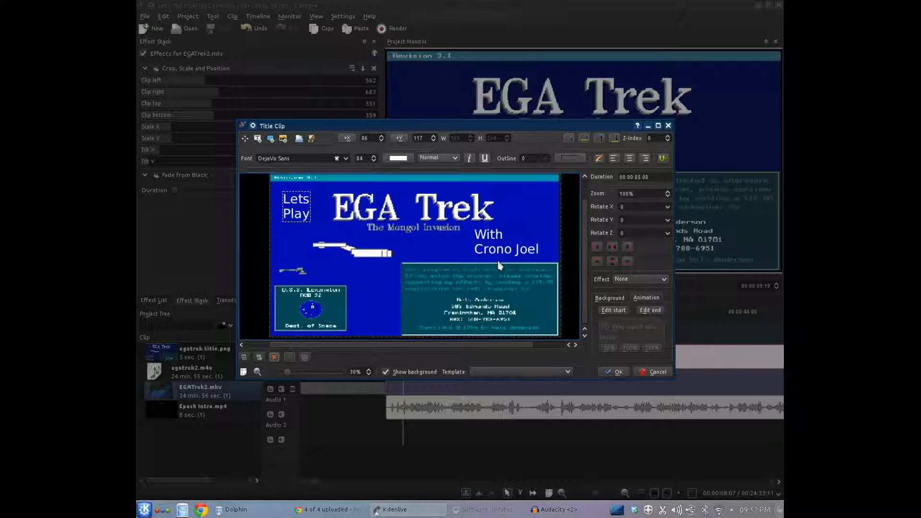
click(616, 372)
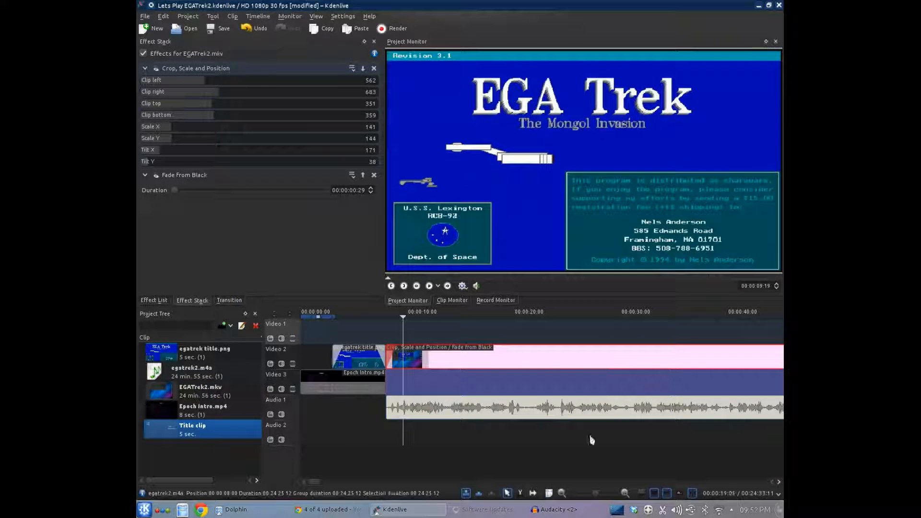
- Place the title clip on Video 1 directly above the egatrek title image, with an Affine transition between them
click(211, 412)
click(159, 437)
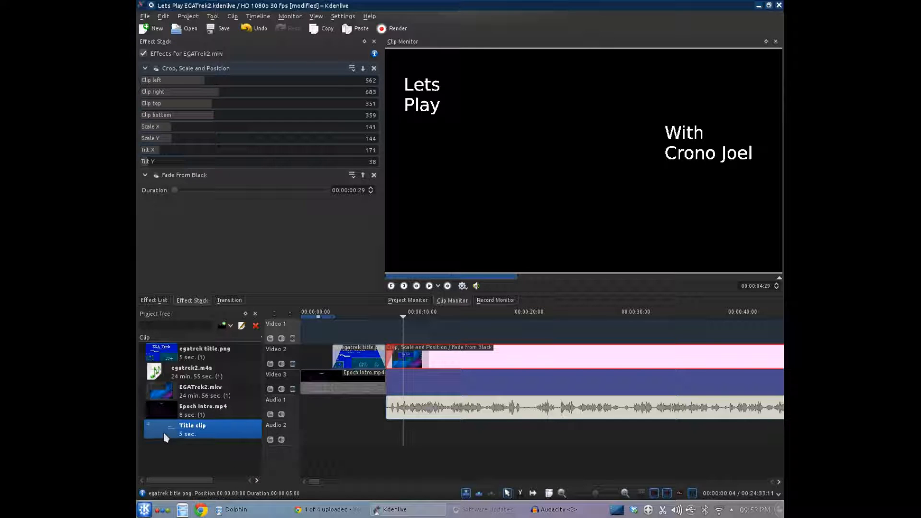
drag(165, 423, 334, 327)
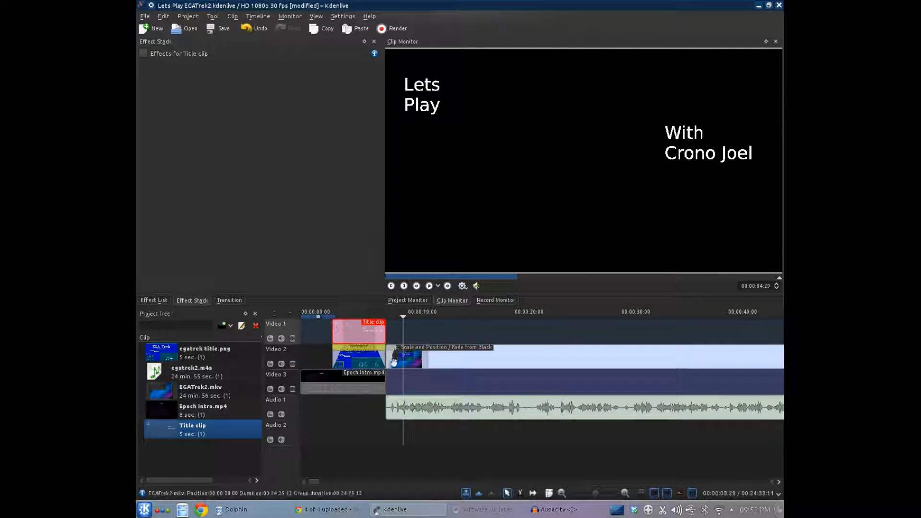
click(351, 346)
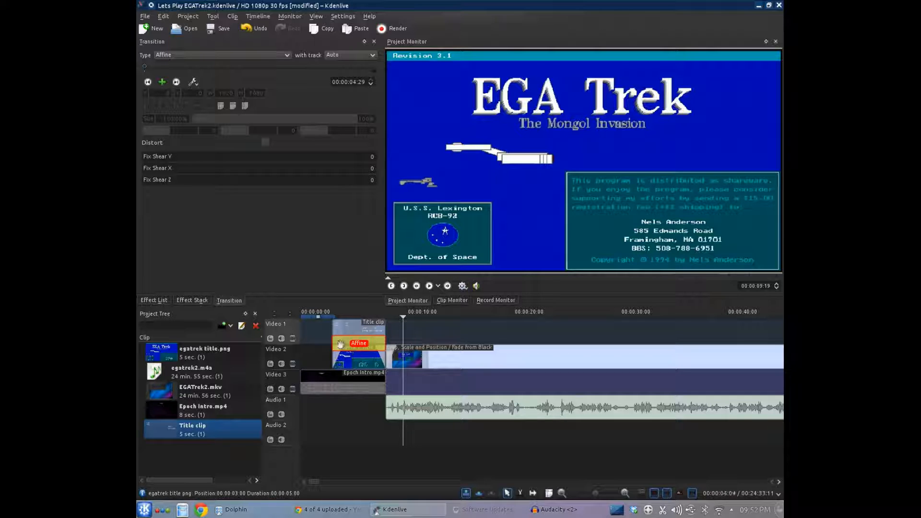
- Play the timeline from the start to check how the title clip overlays the title-screen image
click(307, 324)
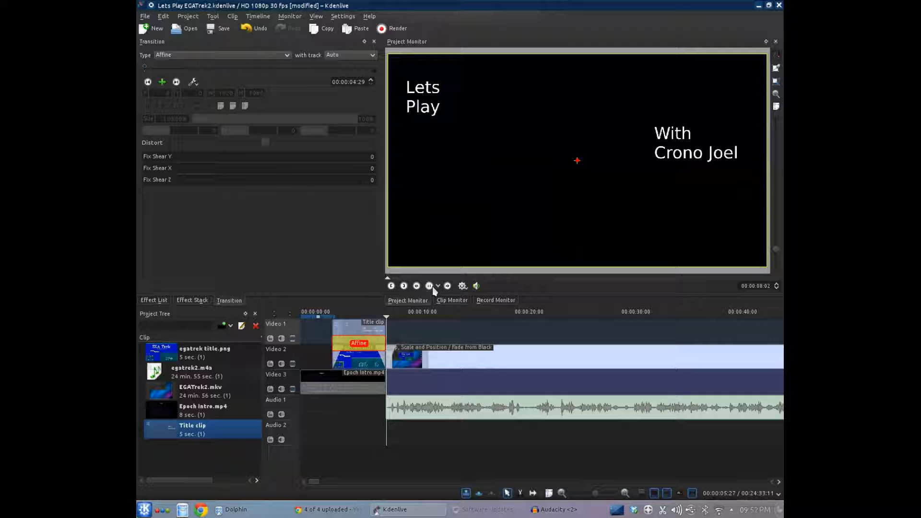
click(430, 286)
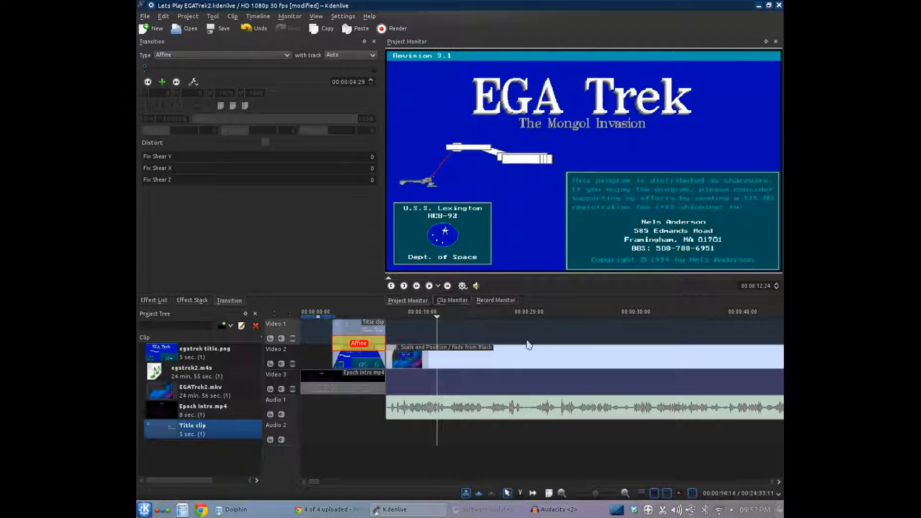
- Bring up the Proxy Clip option for EGATrek2.mkv in the project tree
right_click(178, 391)
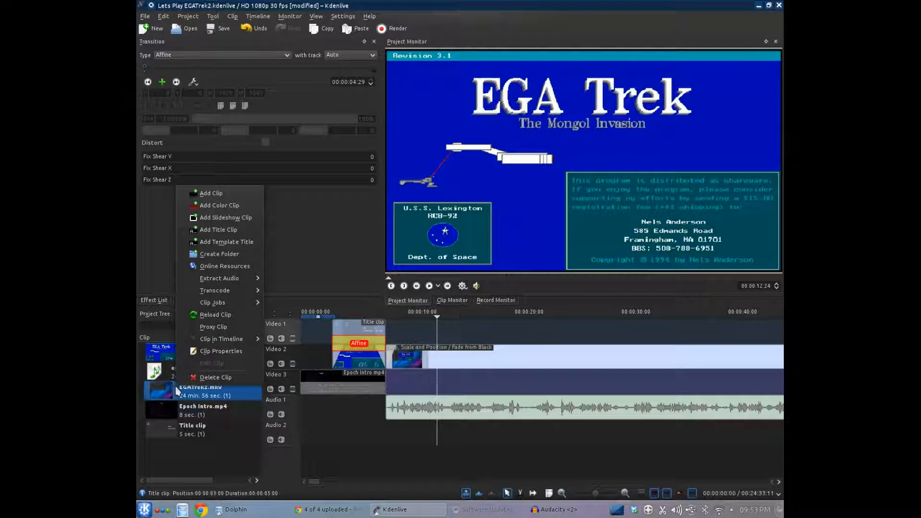
click(200, 325)
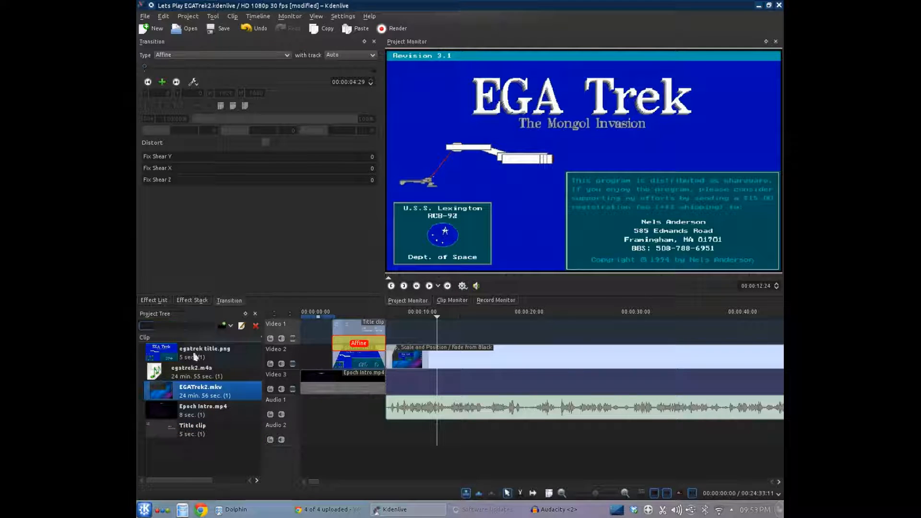
right_click(171, 393)
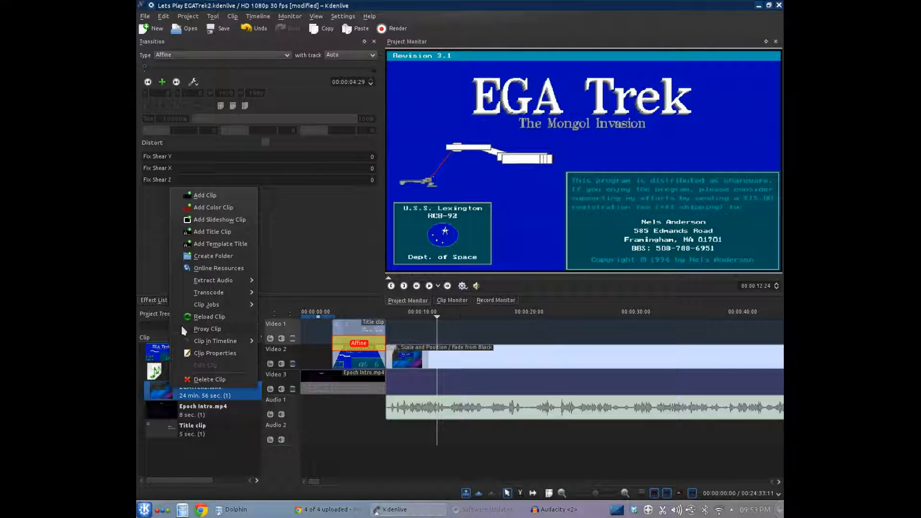
key(Escape)
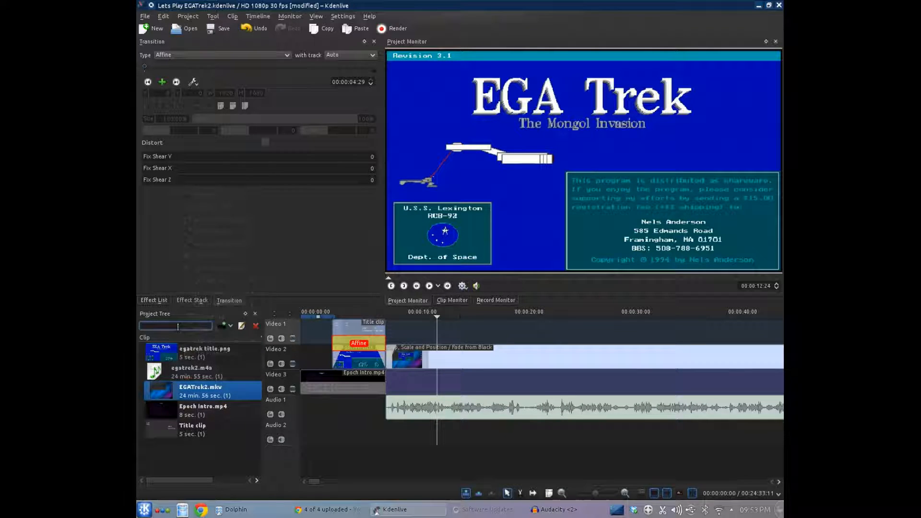
right_click(183, 392)
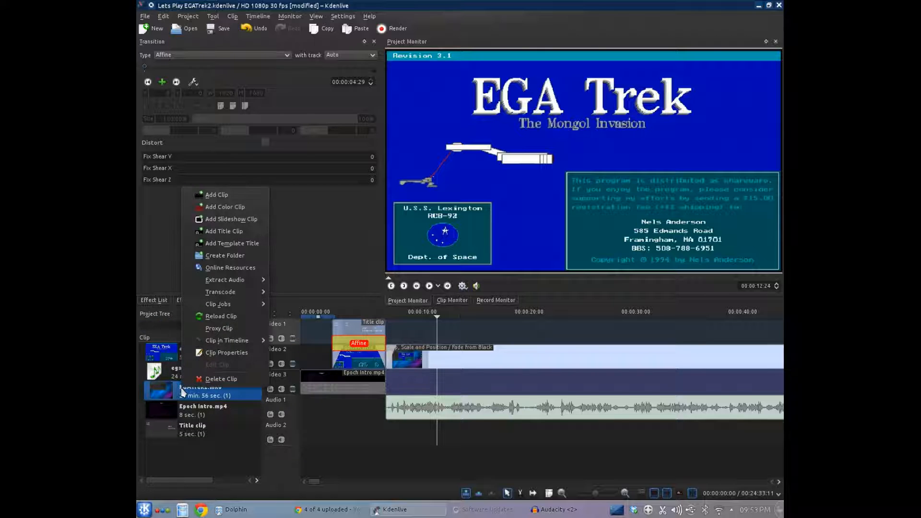
click(207, 330)
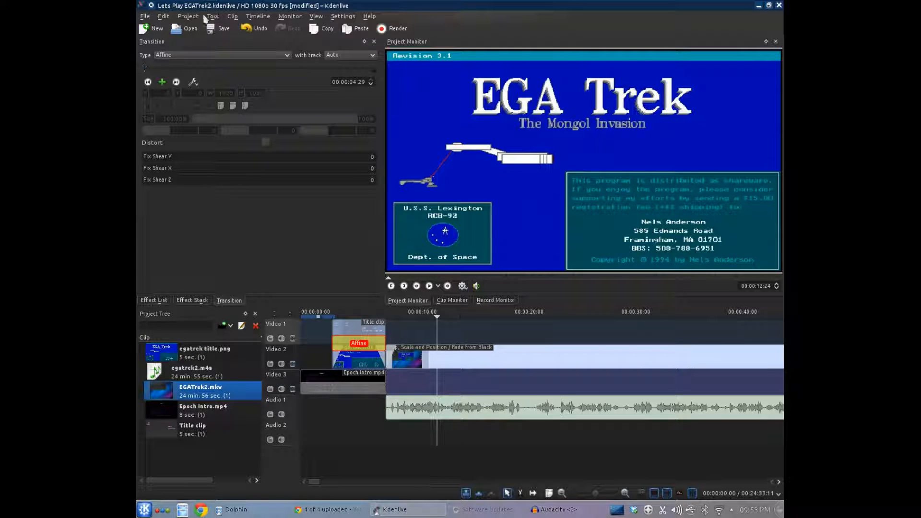
- Check the Proxy Clip option among the project commands, and save the project
click(194, 18)
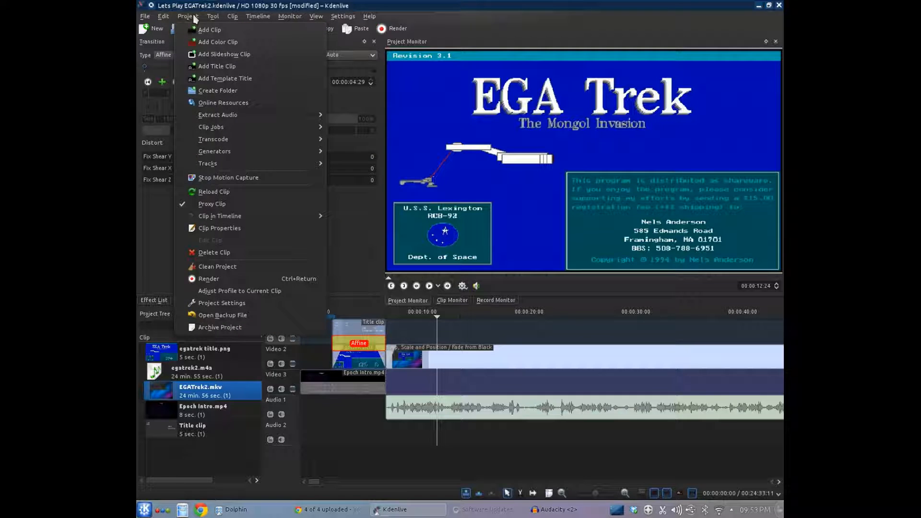
click(194, 17)
click(215, 29)
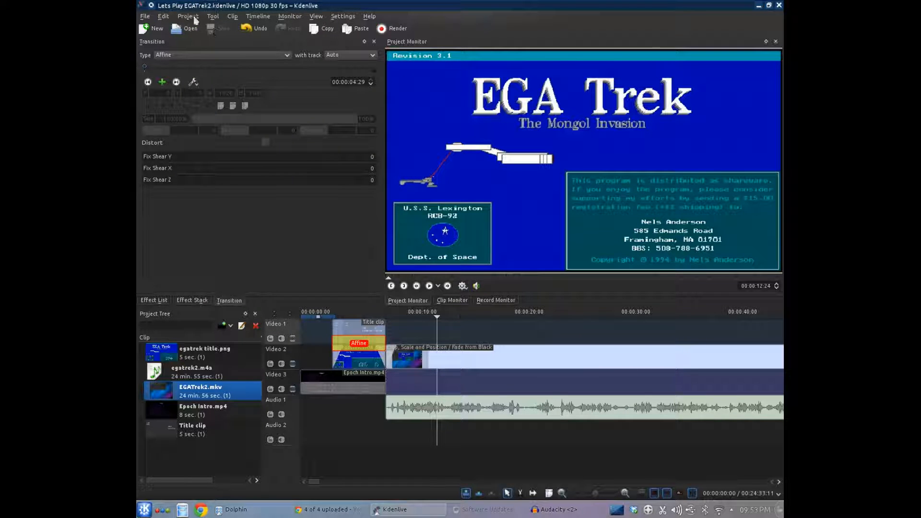
- Review the proxy clip options in the project settings and recheck the Proxy Clip option of EGATrek2.mkv
click(168, 19)
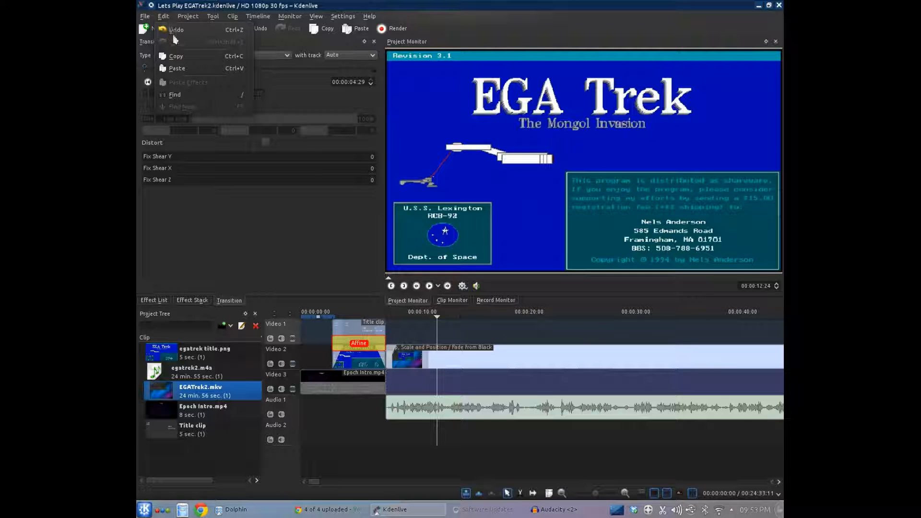
click(188, 16)
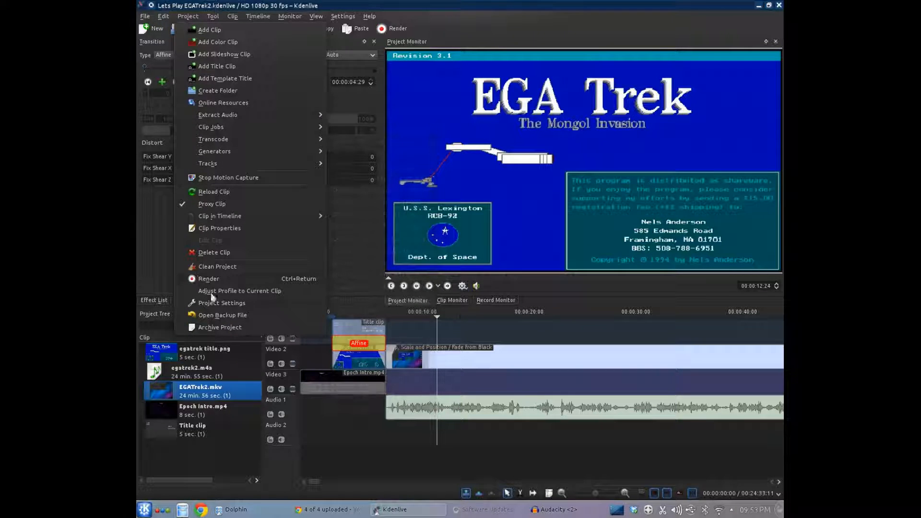
click(229, 303)
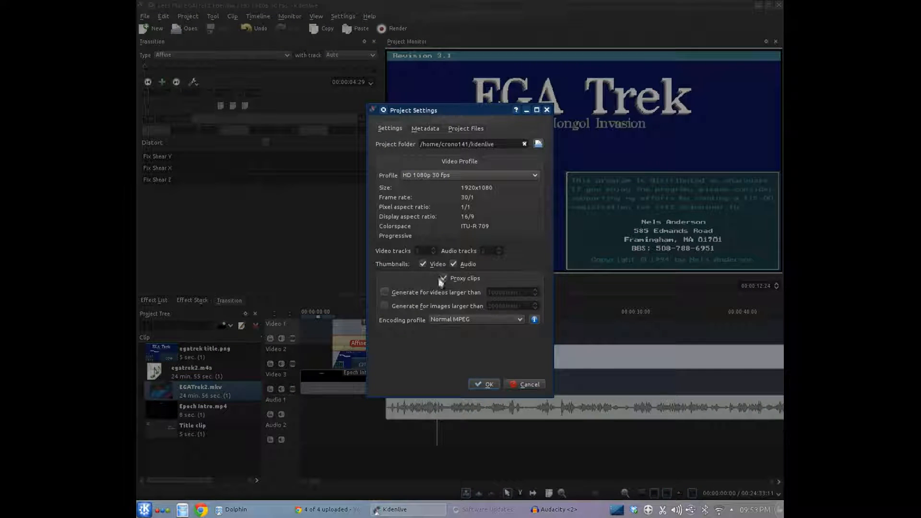
click(484, 384)
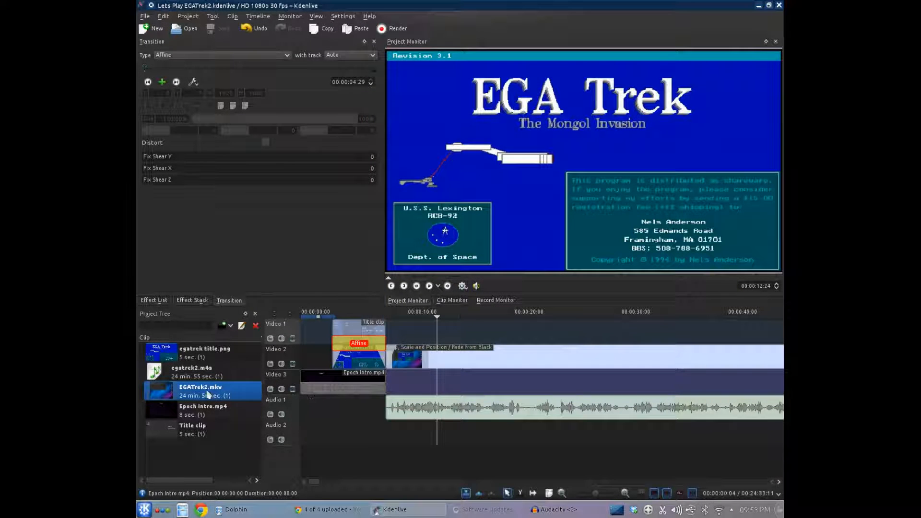
right_click(193, 393)
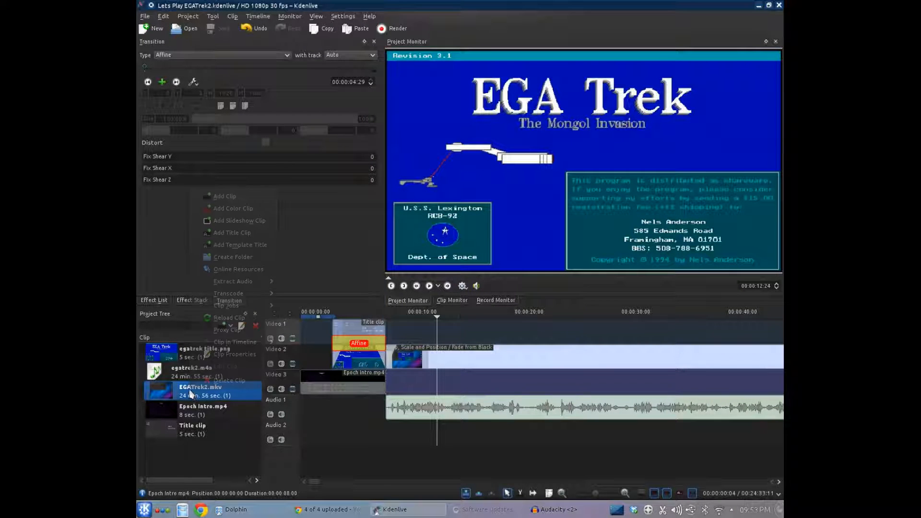
click(196, 330)
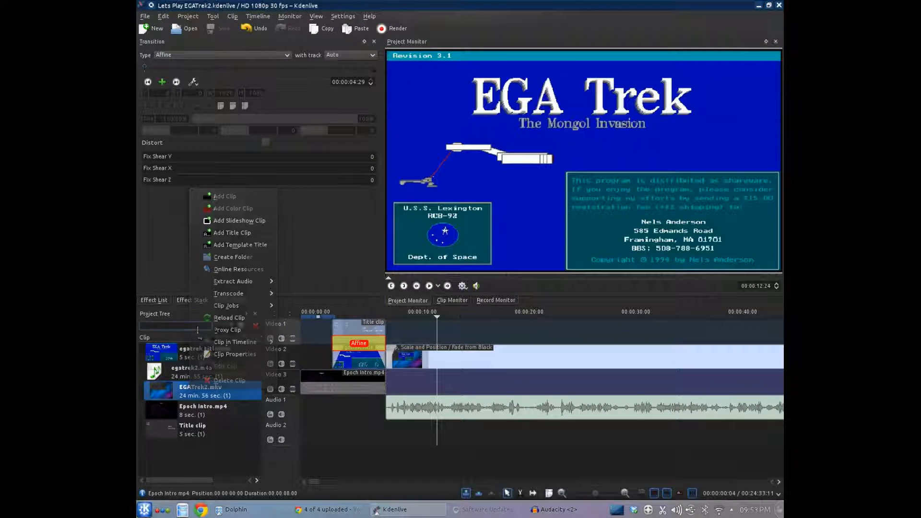
right_click(206, 390)
click(242, 324)
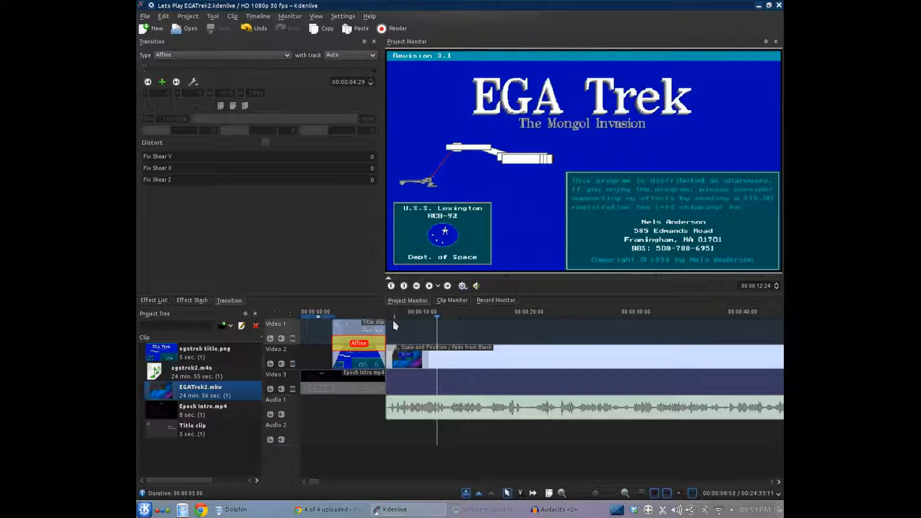
- Copy the one-second Fade from Black and Fade to Black effects from the egatrek title image onto the title clip, and preview the fades
drag(364, 320, 306, 312)
click(352, 323)
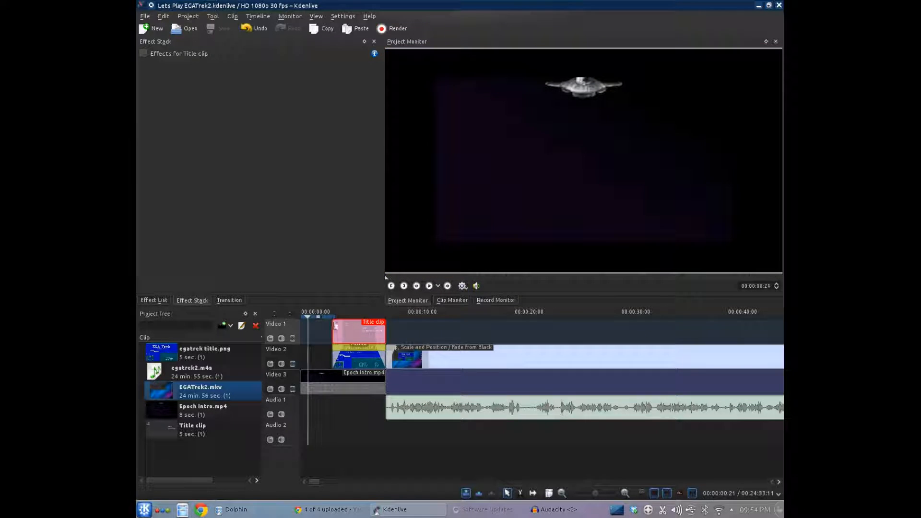
click(360, 361)
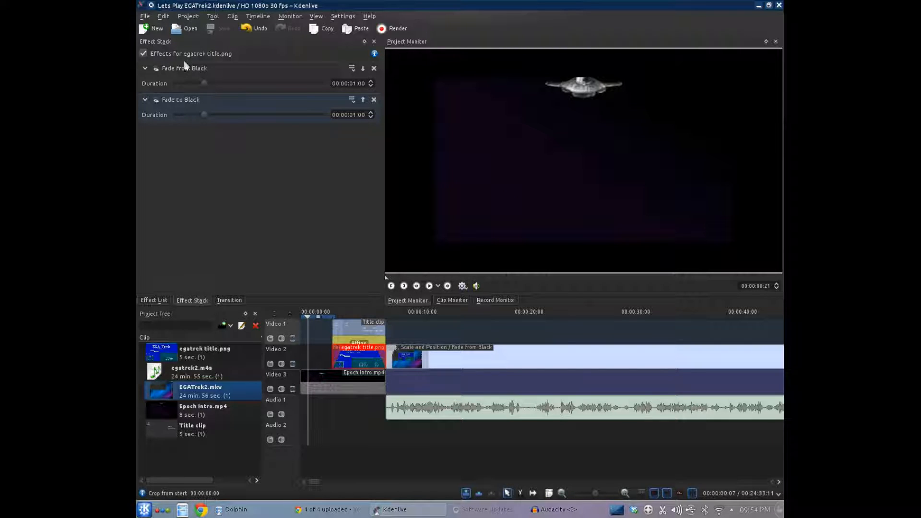
drag(183, 71, 350, 326)
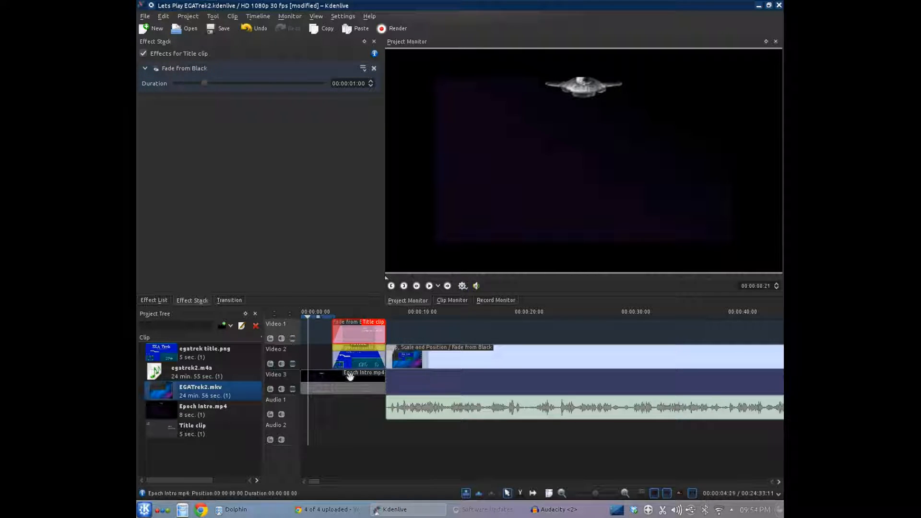
click(343, 357)
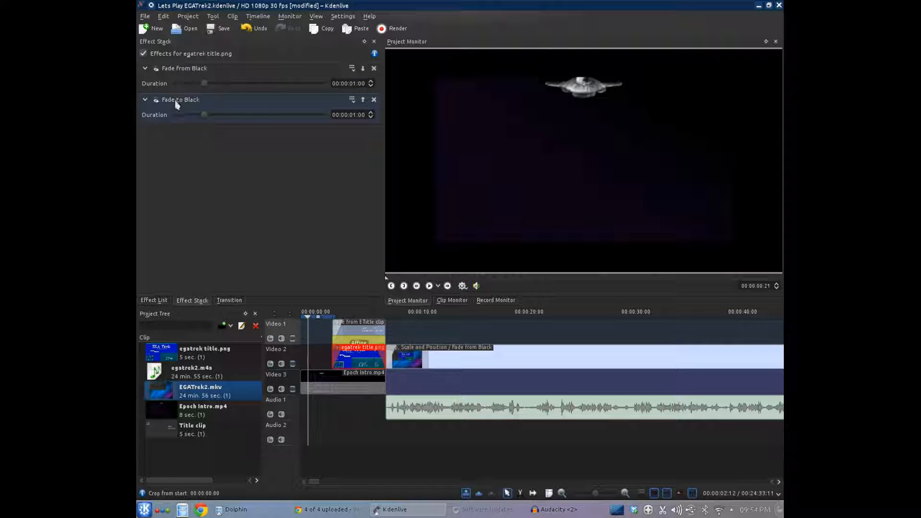
drag(176, 104, 369, 336)
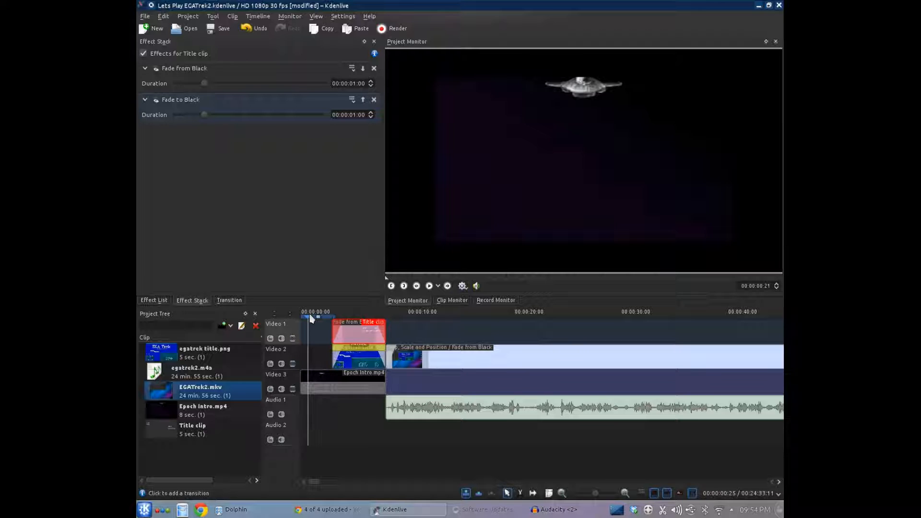
drag(311, 318, 413, 317)
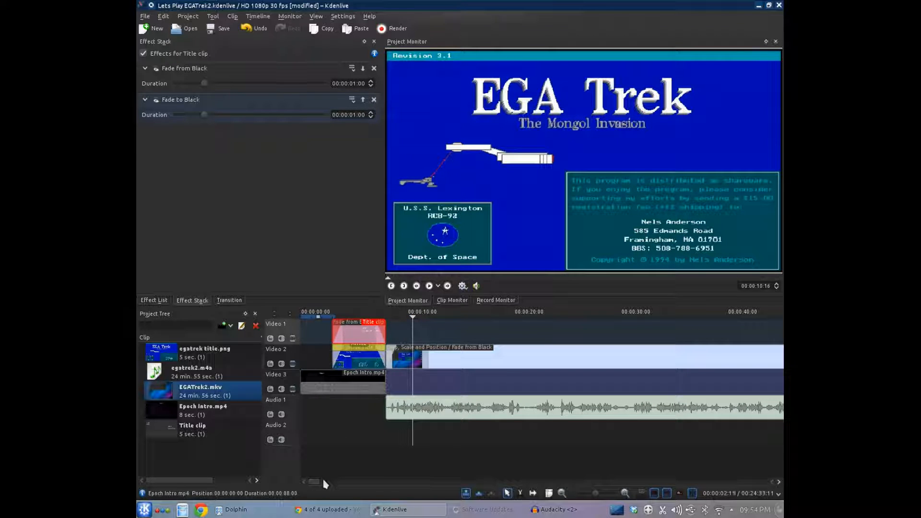
- Play the Hall of Fame ending and trim the ends of the grouped EGATrek2.mkv footage and egatrek2.m4a audio to 00:24:30:17
drag(314, 482, 695, 475)
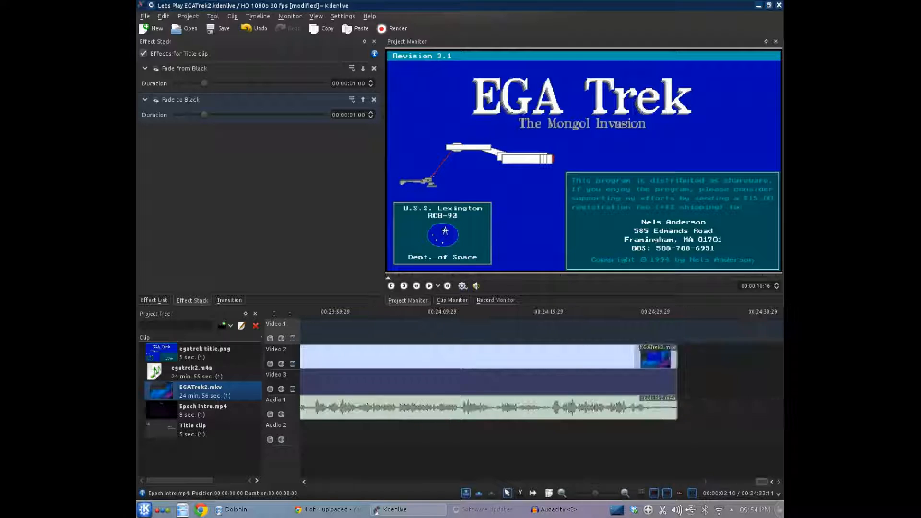
click(461, 322)
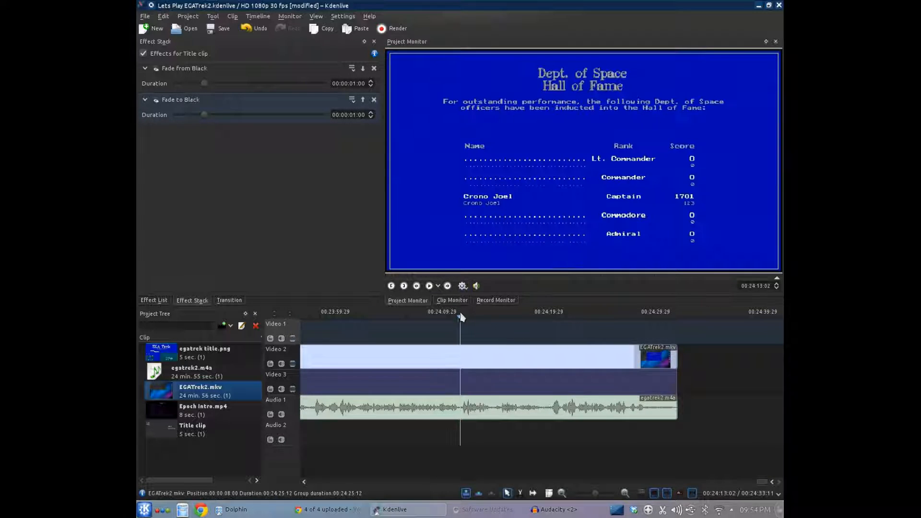
click(430, 286)
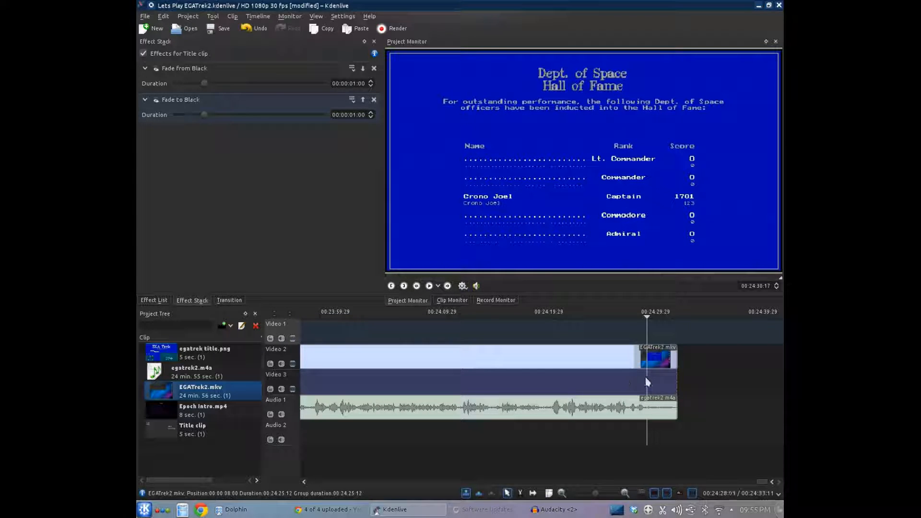
drag(676, 407, 644, 407)
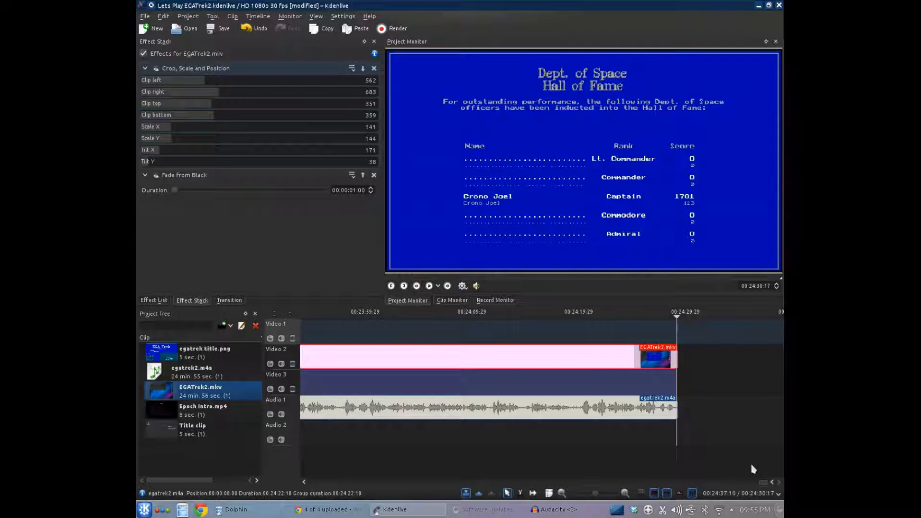
- Play the timeline from the start to check the intro and title fades, and save the project
drag(760, 482, 308, 483)
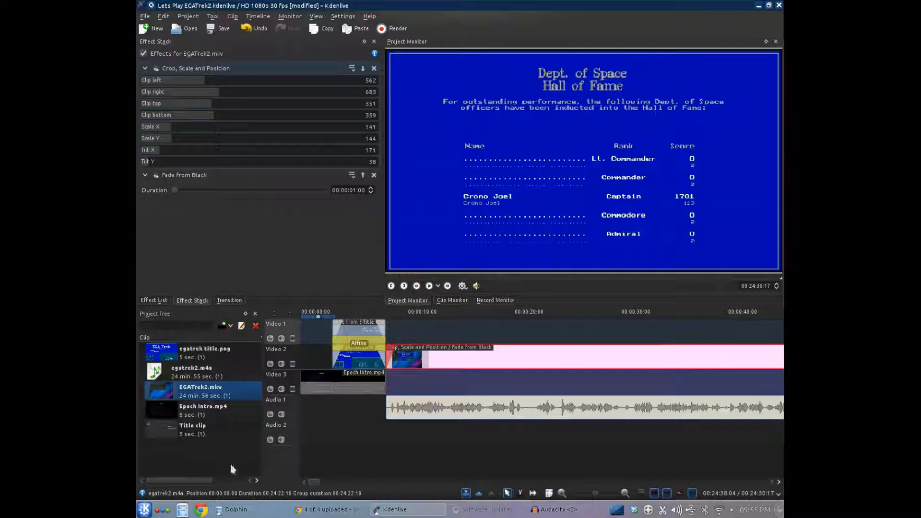
click(300, 328)
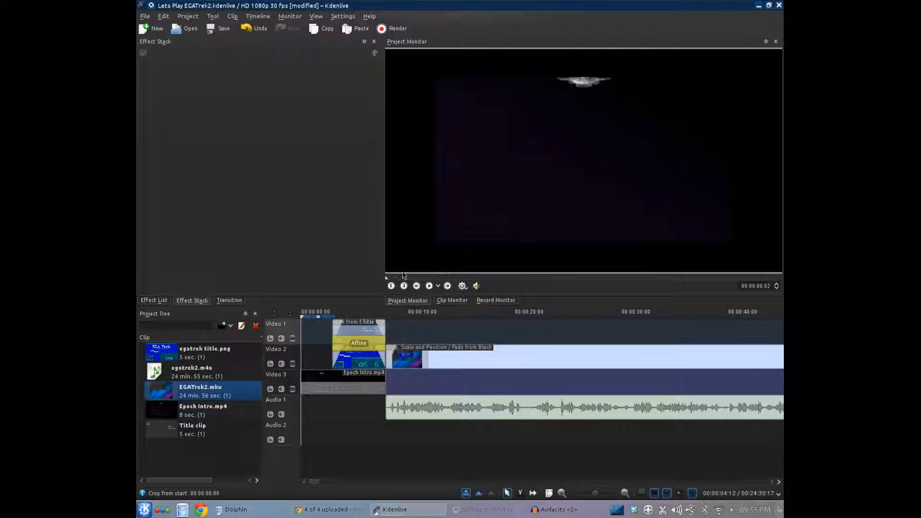
click(429, 286)
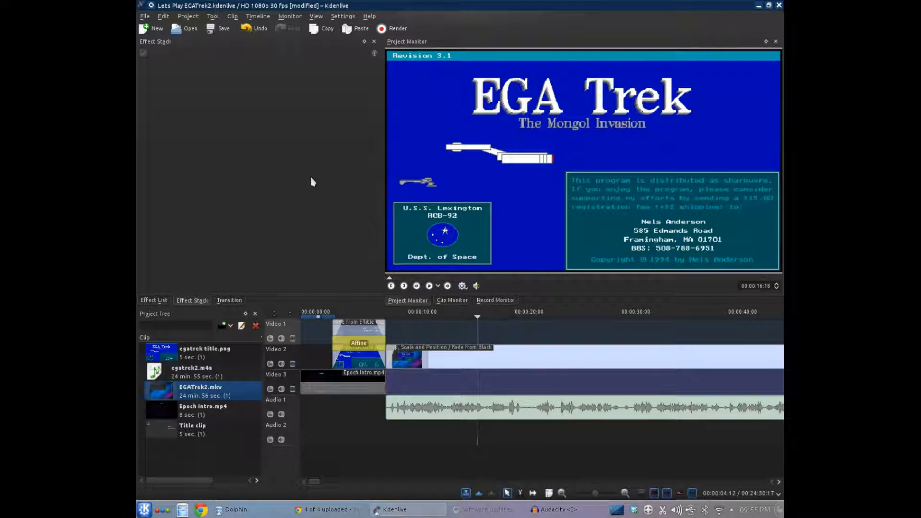
click(223, 31)
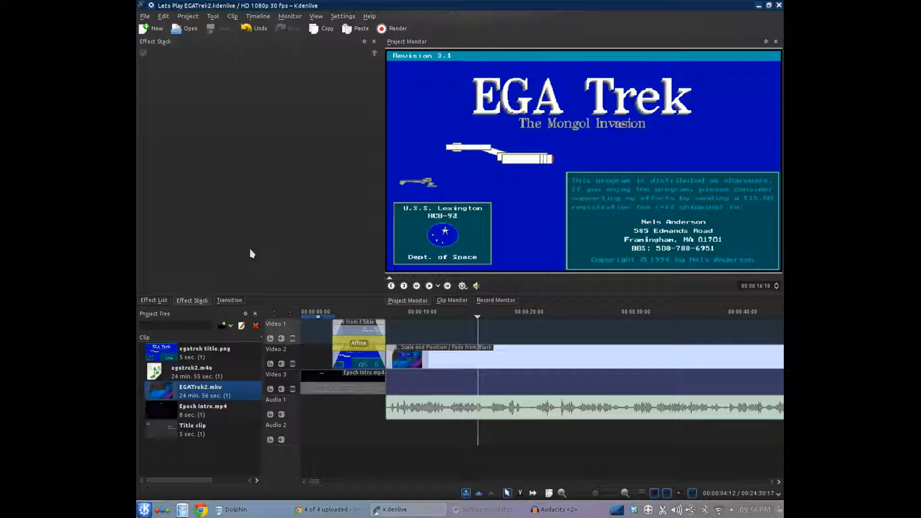
- Set up rendering for the Web sites destination with the Youtube 1080p profile, and review that profile's encoding parameters without changing them
click(394, 30)
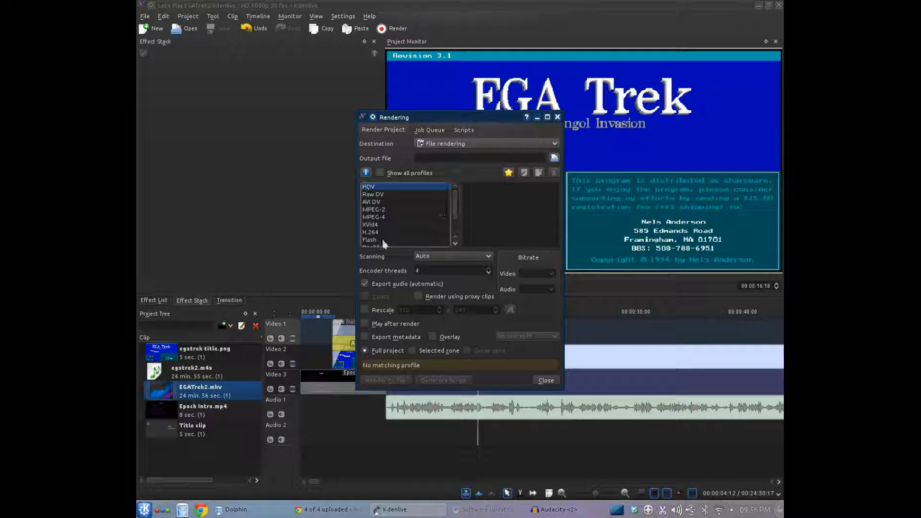
click(469, 144)
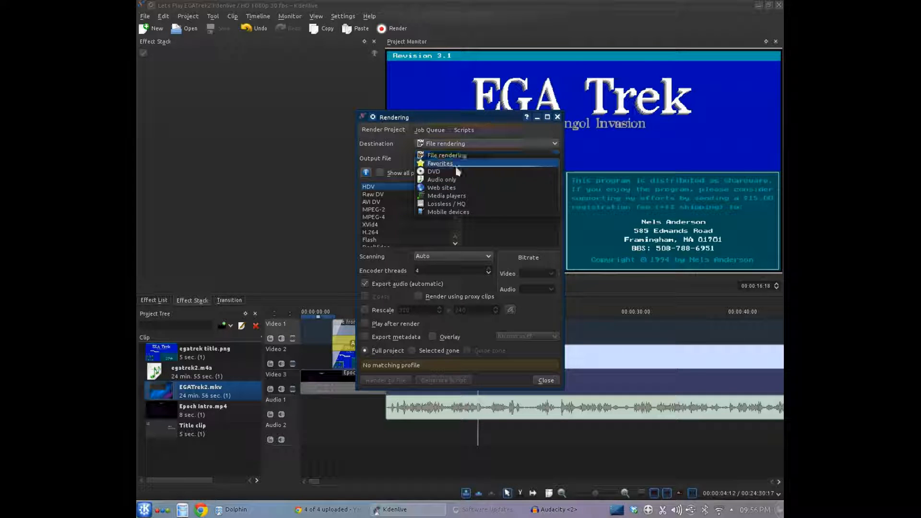
click(455, 188)
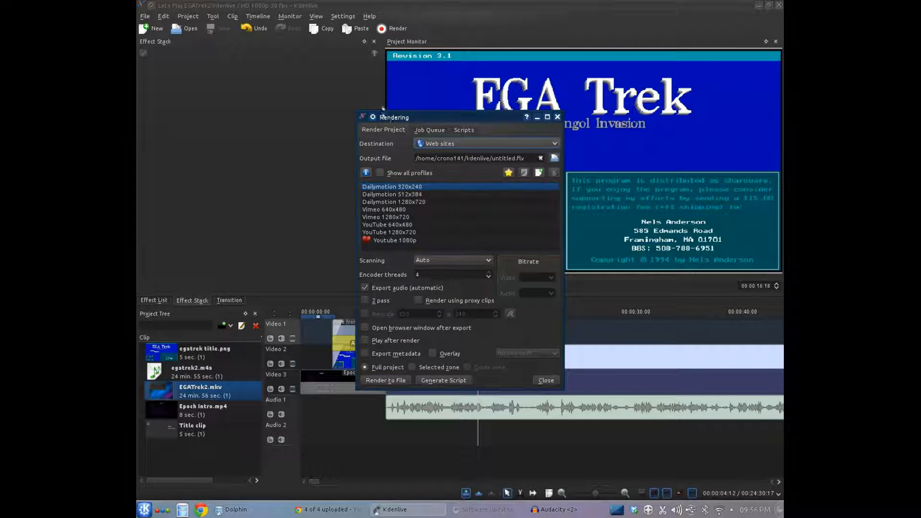
click(392, 240)
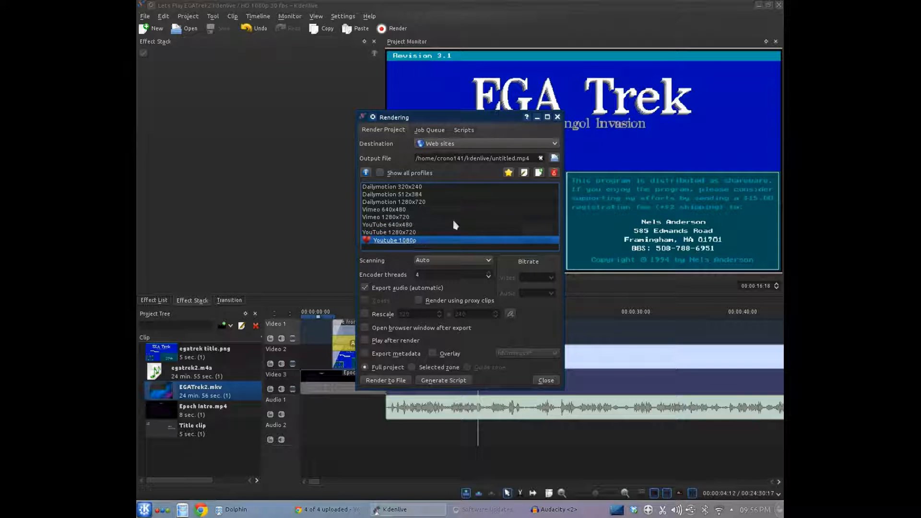
click(526, 175)
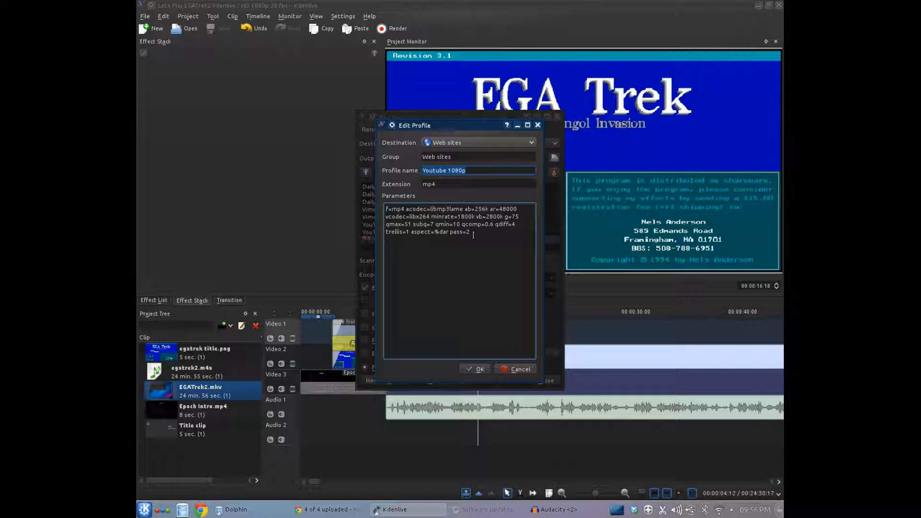
click(510, 372)
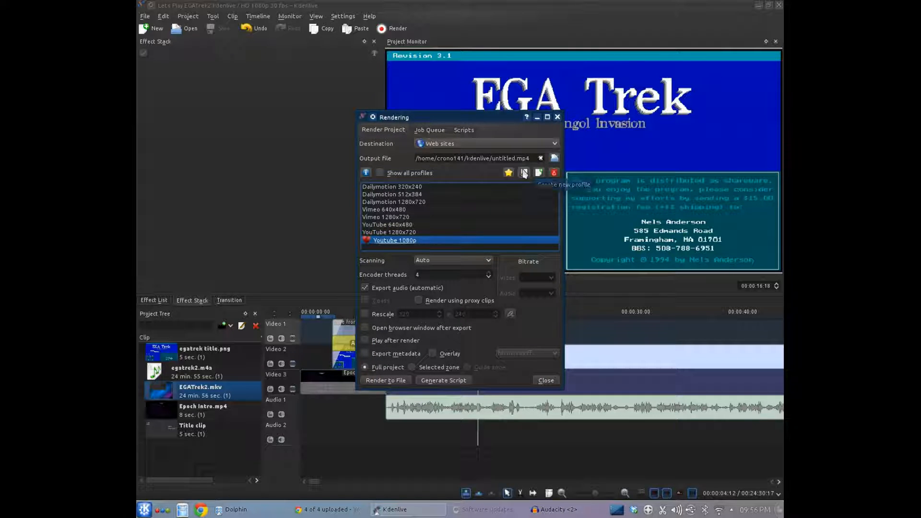
- Examine the full parameter string of the Youtube 1080p render profile in its edit dialog and close the dialog without changing anything
click(537, 173)
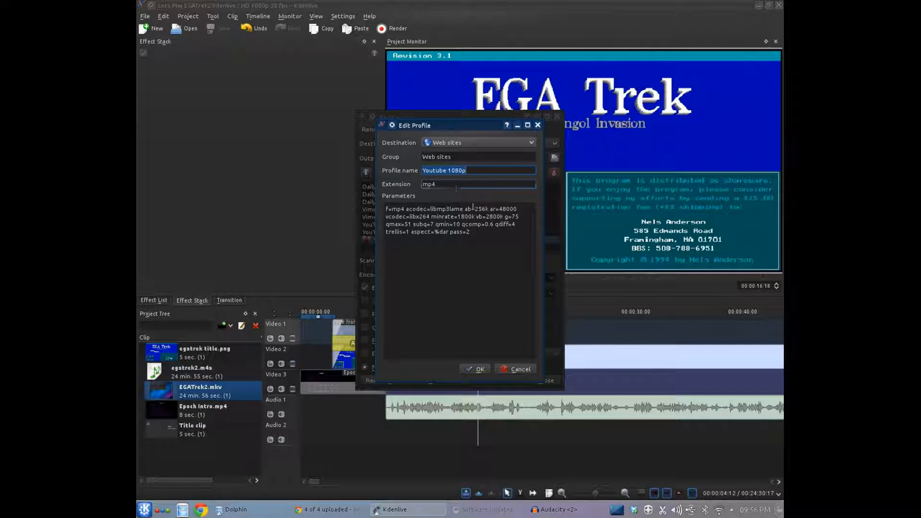
triple_click(475, 234)
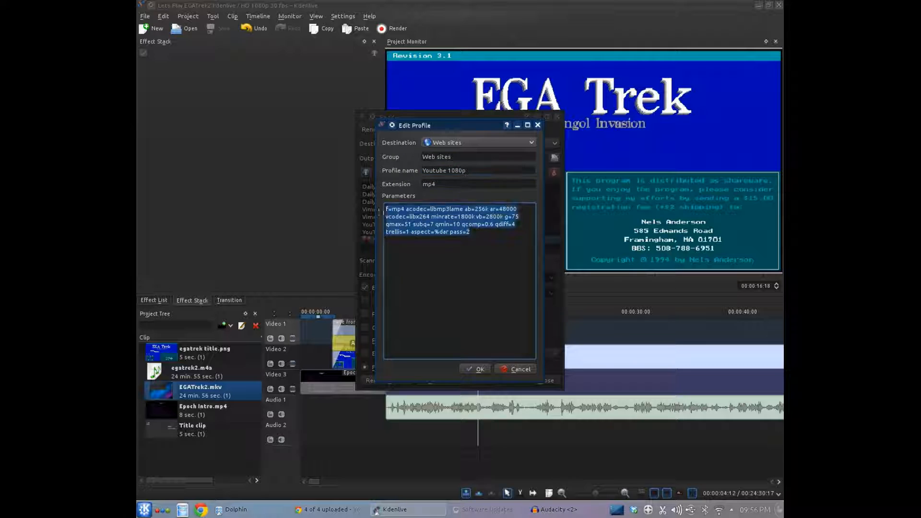
click(476, 369)
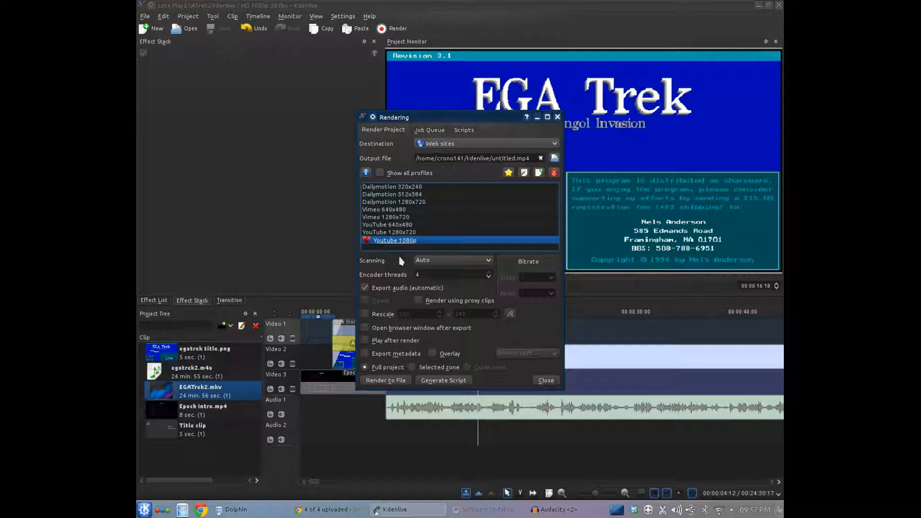
- Set the render output file to Lets Play EGATrek 2.mp4 in the OneOffs folder under LPs, basing the name on Lets Play EGATrek 1.mp4
click(554, 159)
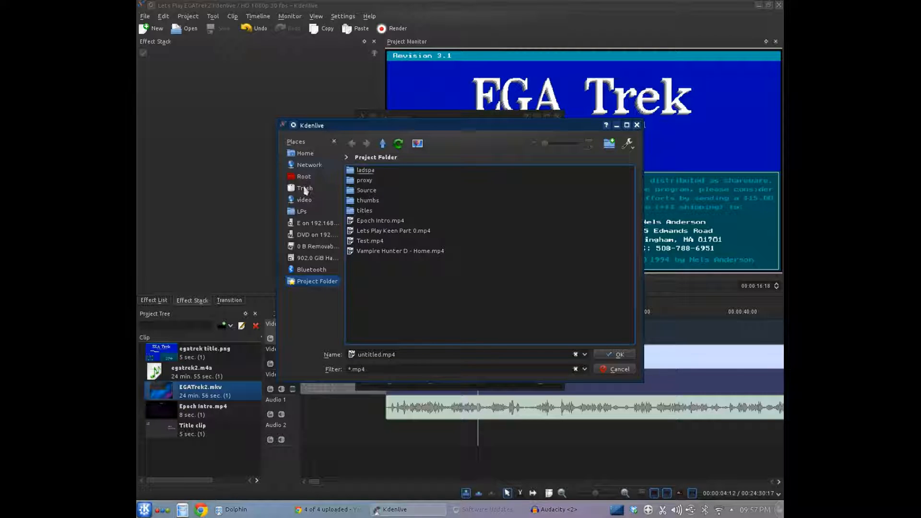
click(300, 212)
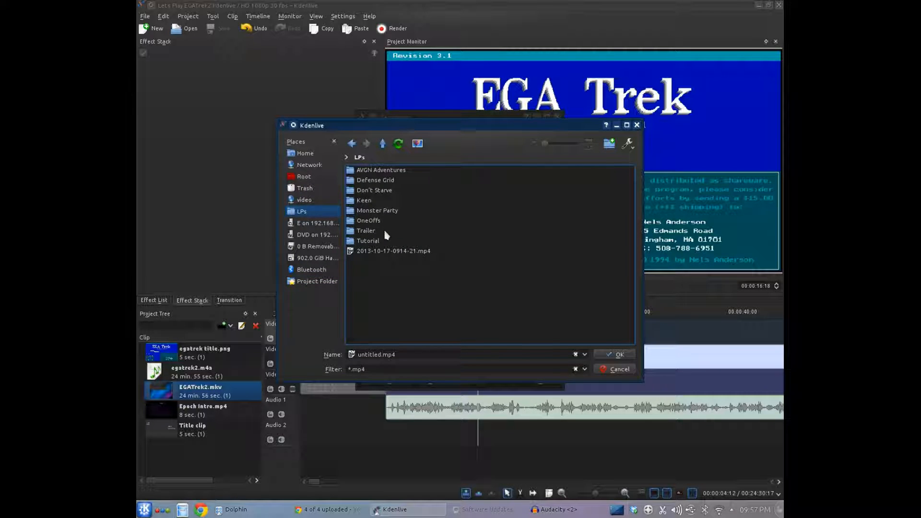
click(367, 221)
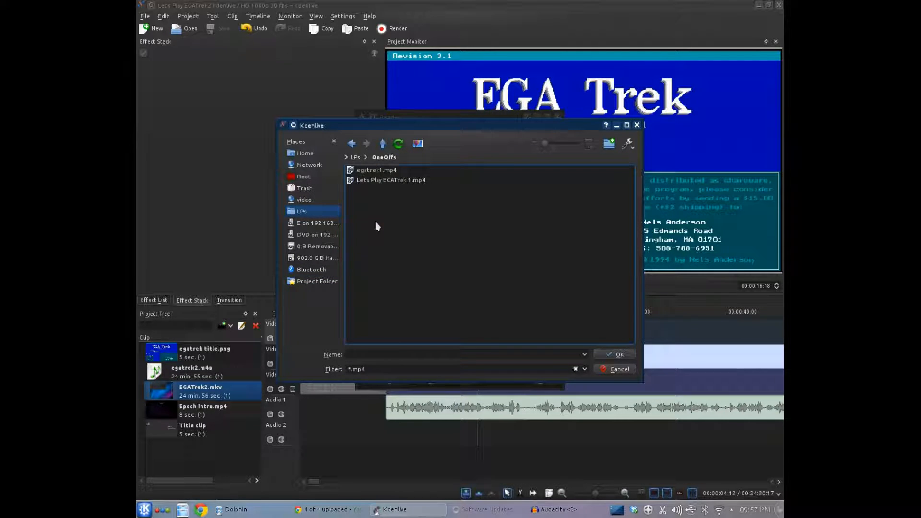
click(382, 181)
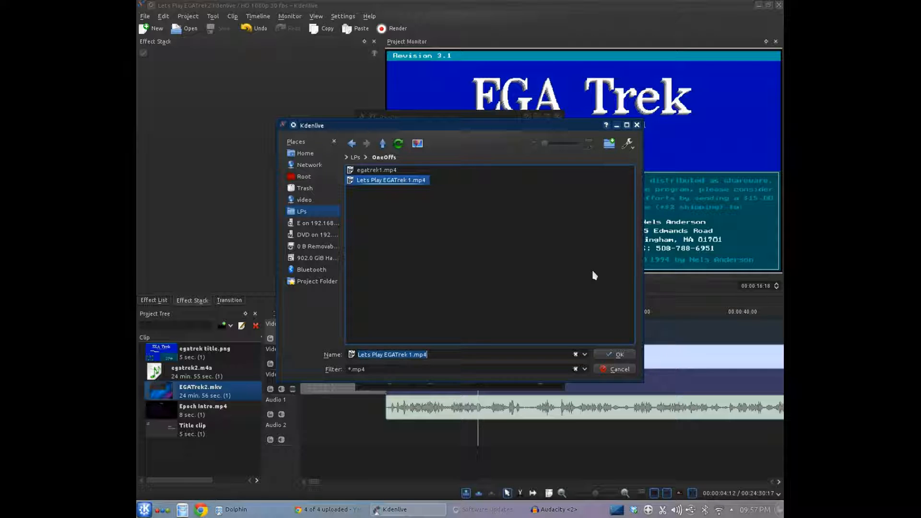
click(412, 354)
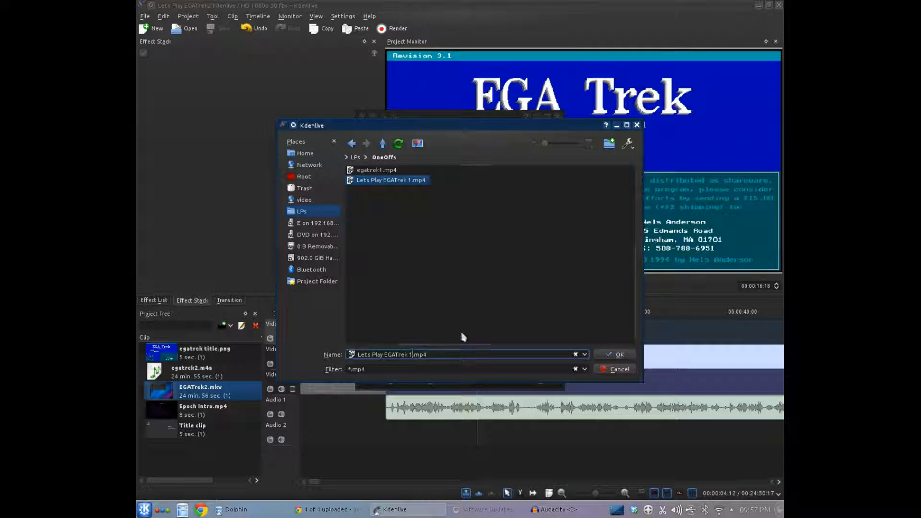
key(BackSpace)
text(2)
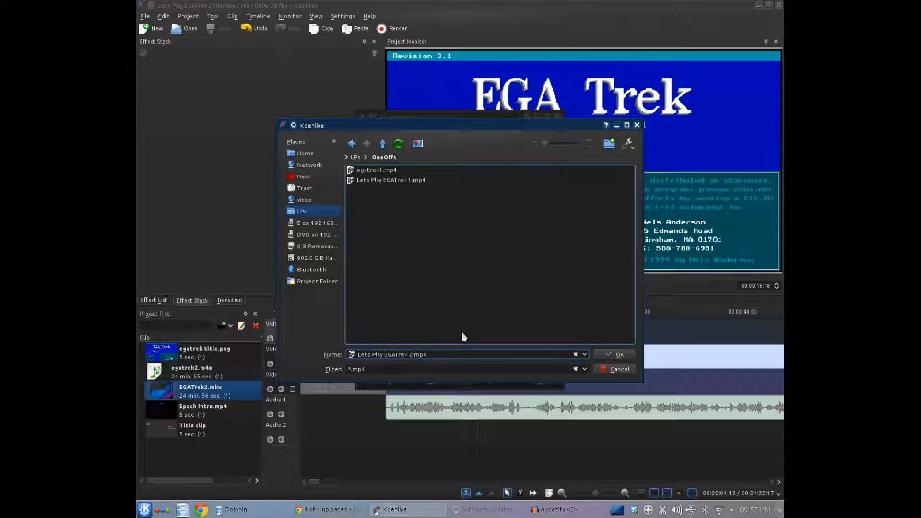
click(617, 354)
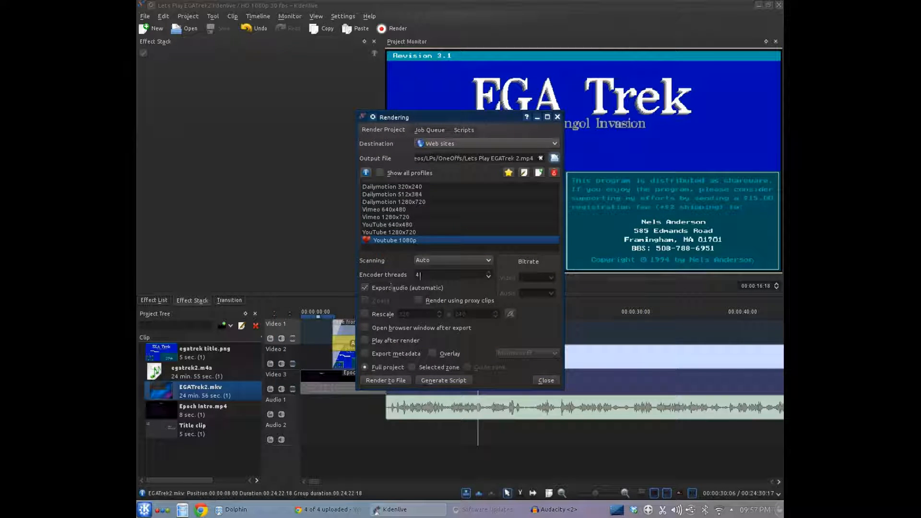
- Check the encoder threads setting, keep it at 4, and start rendering the full project to file with the Youtube 1080p profile
click(420, 275)
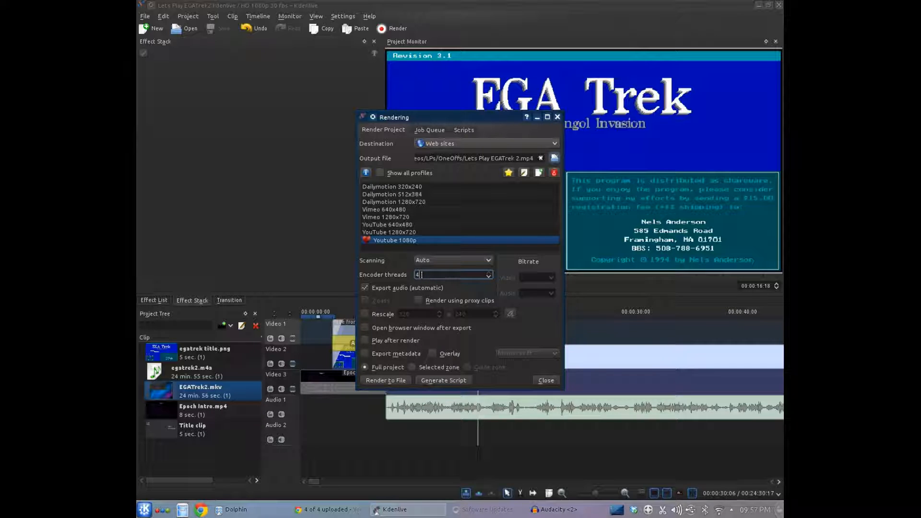
drag(422, 275, 411, 278)
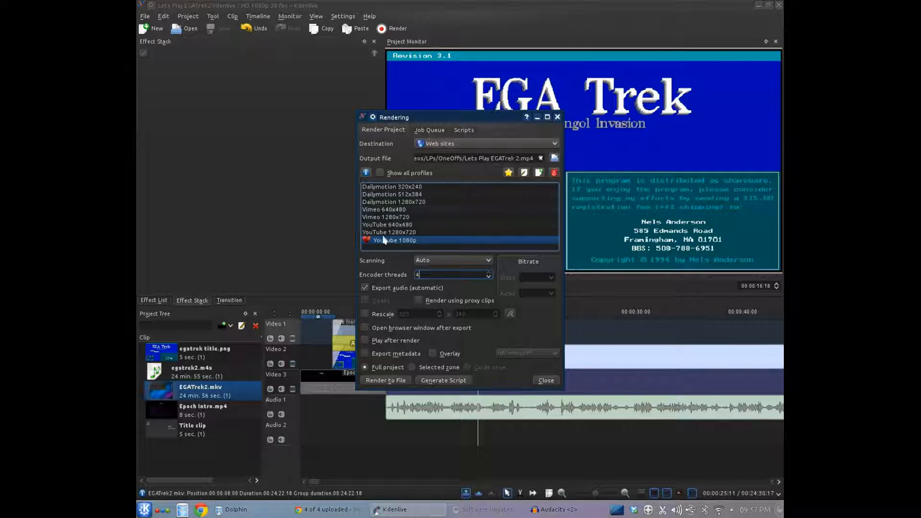
click(401, 381)
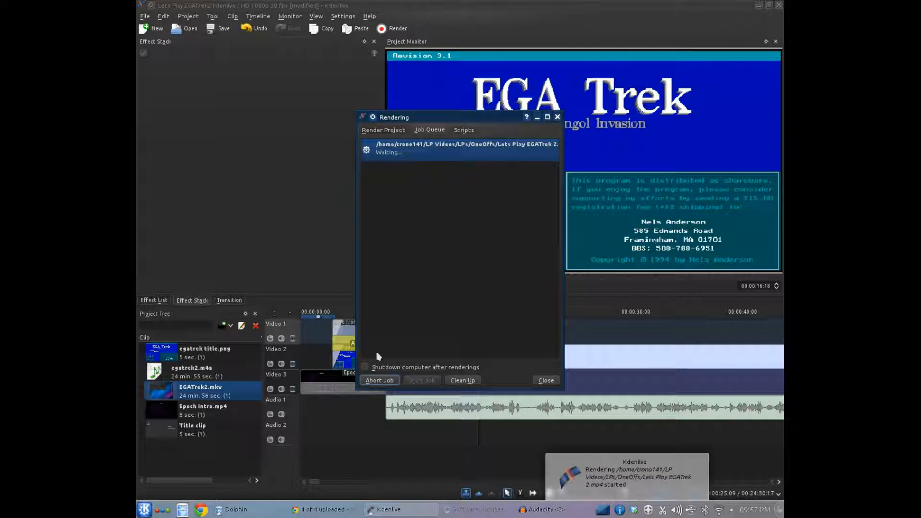